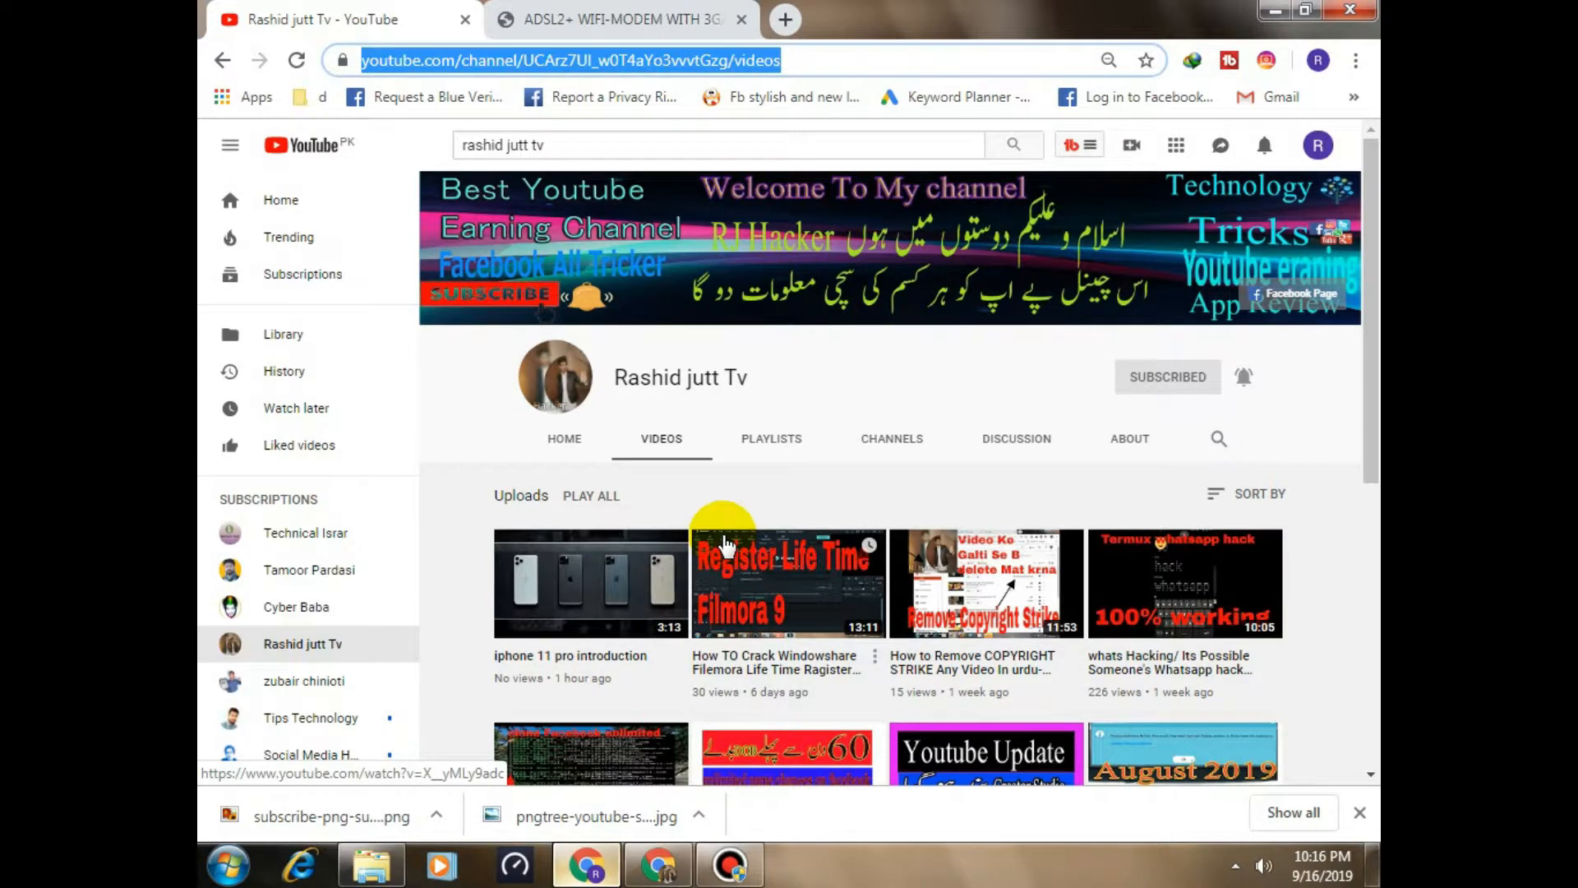
- Switch to the modem's configuration page and examine the rules and entry form in the advanced Bandwidth Control settings
click(615, 19)
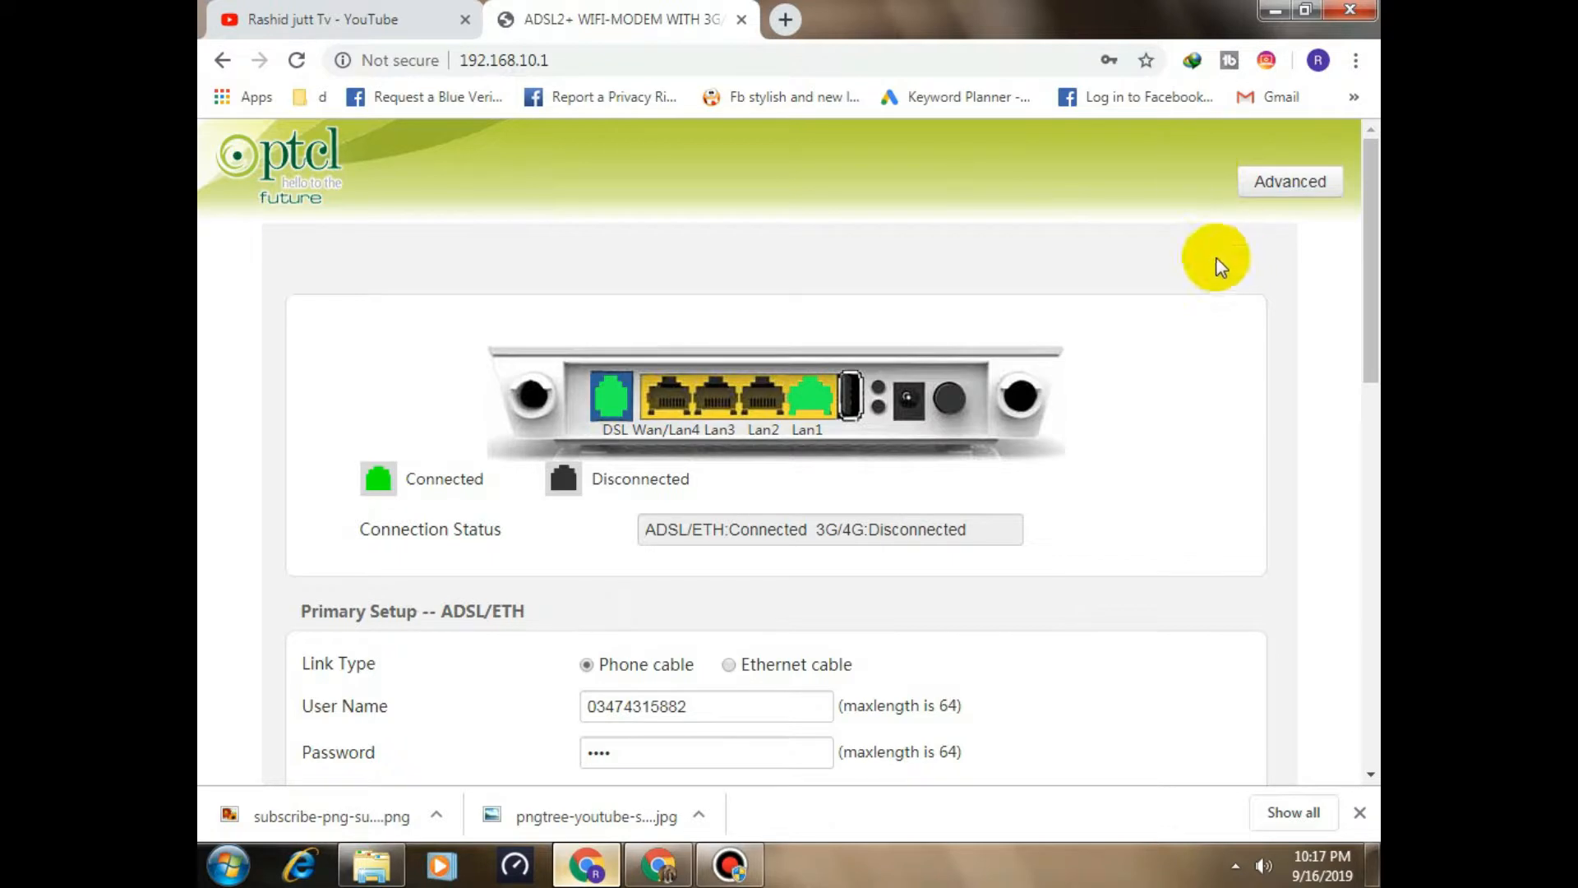
click(1289, 180)
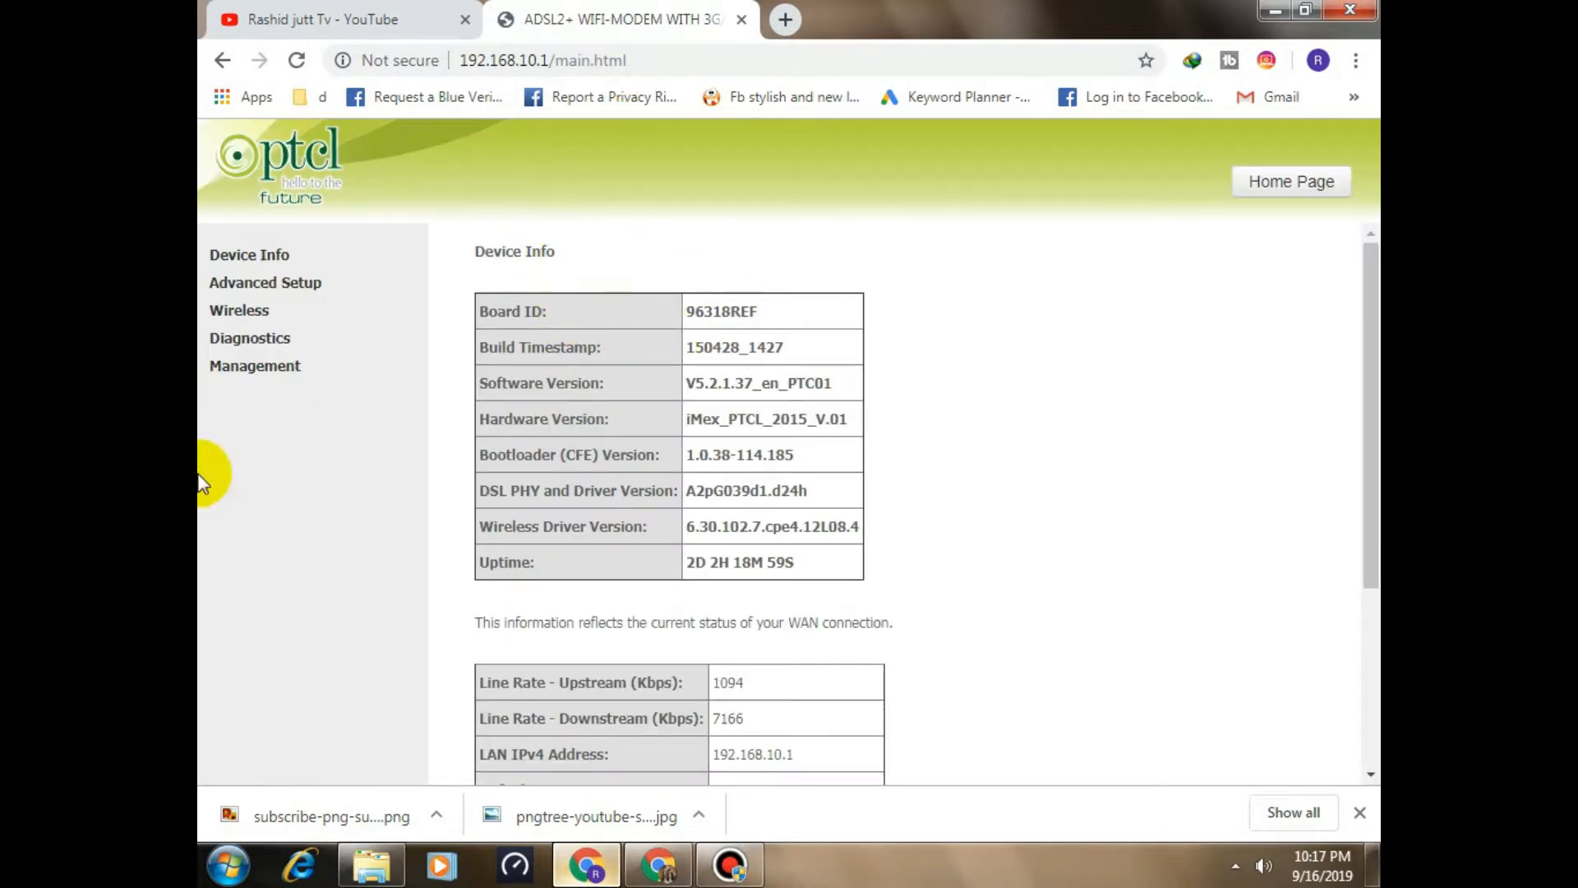
click(265, 284)
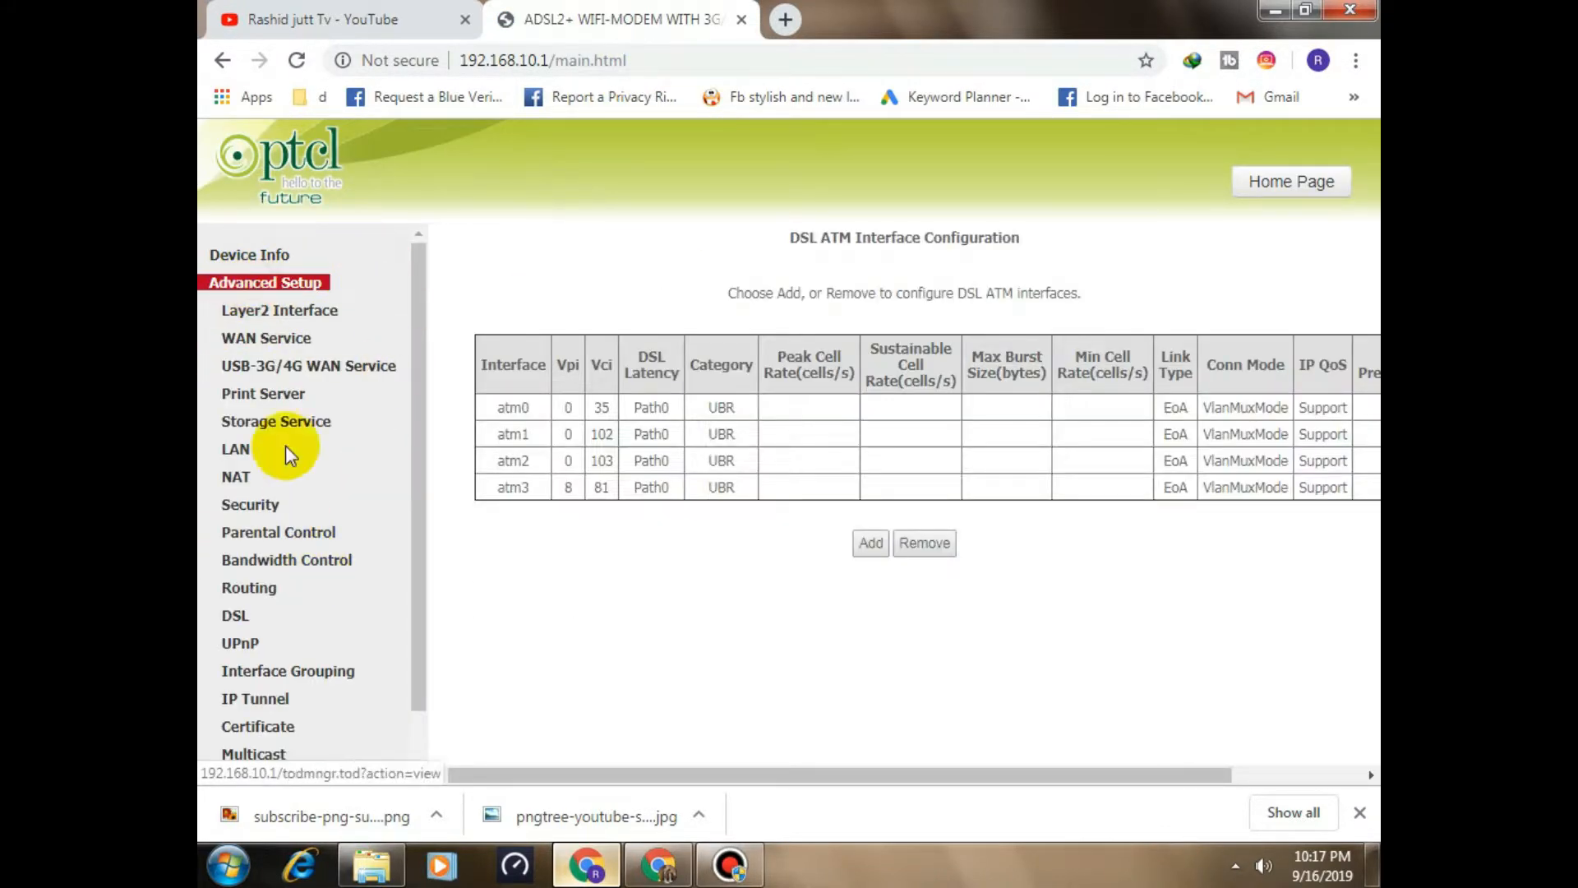
click(298, 559)
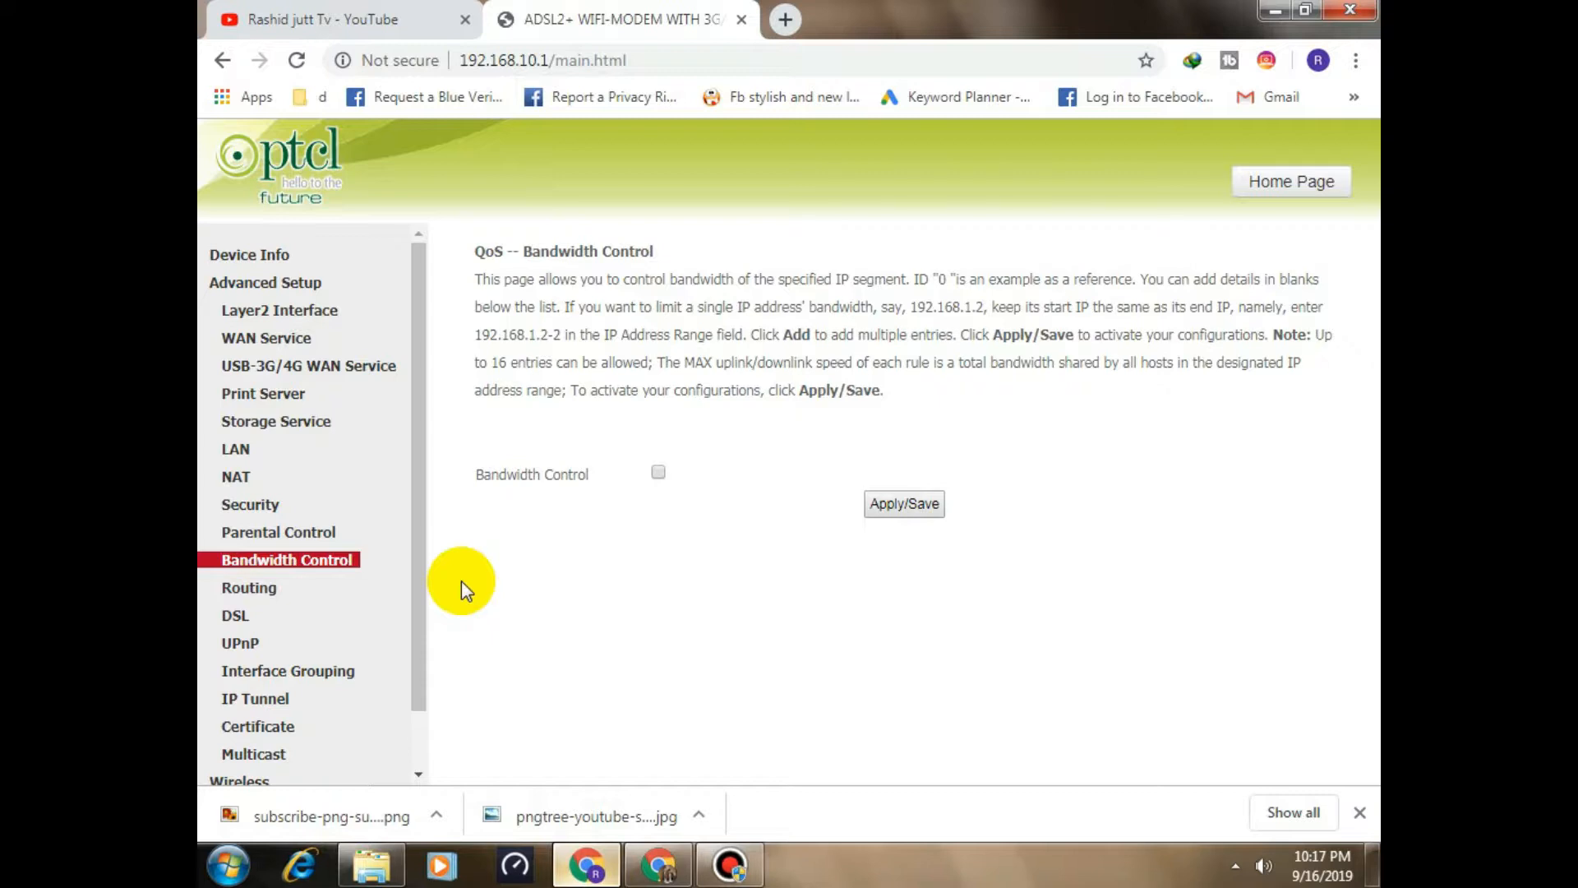
click(315, 532)
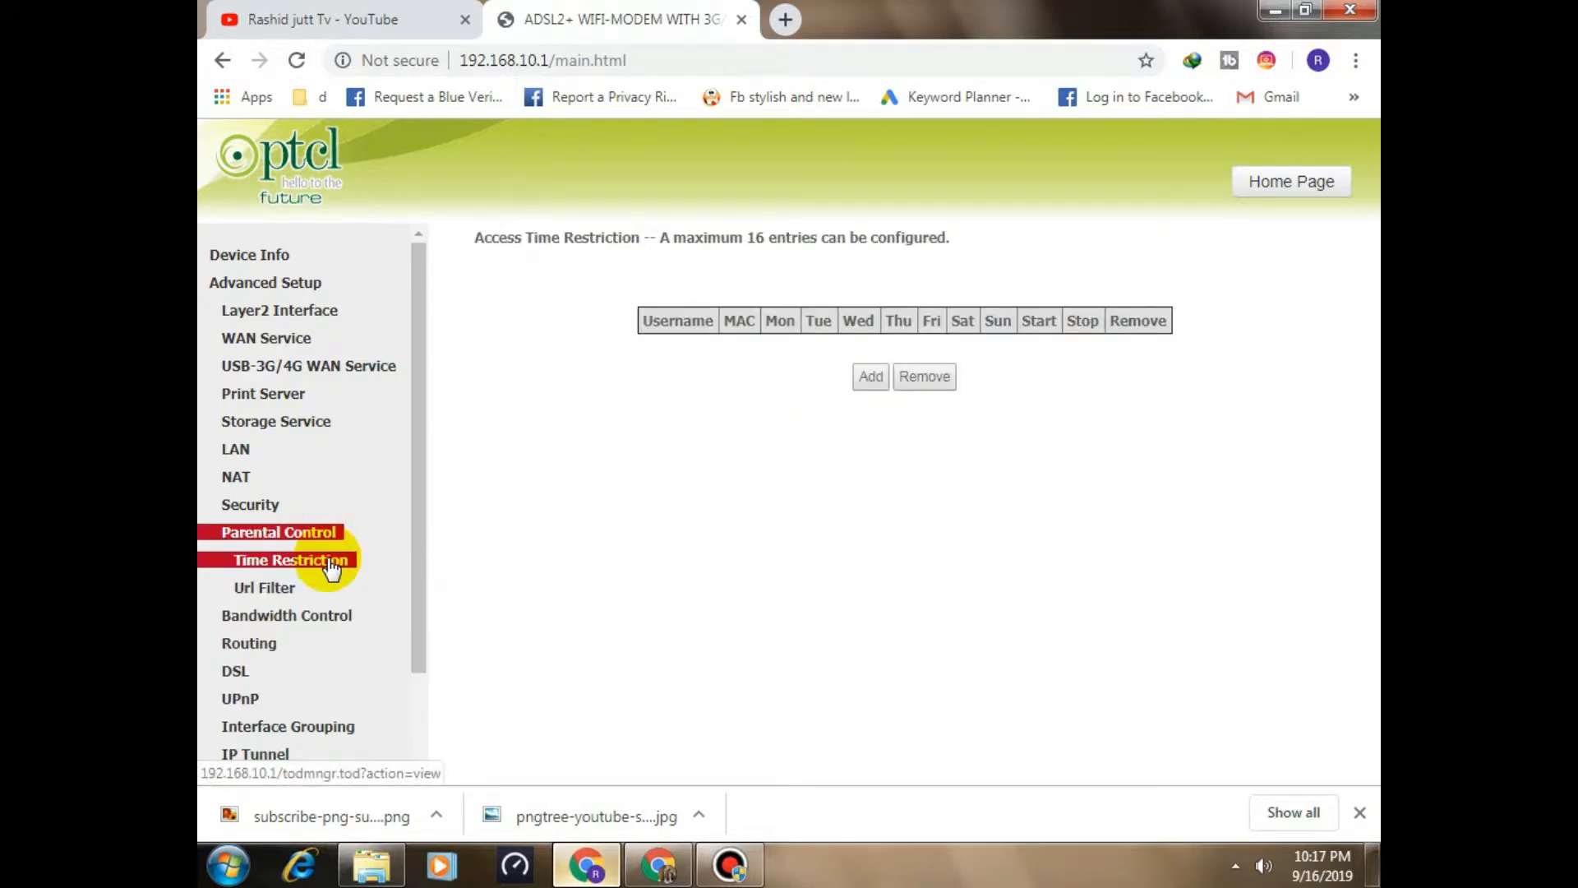
click(317, 615)
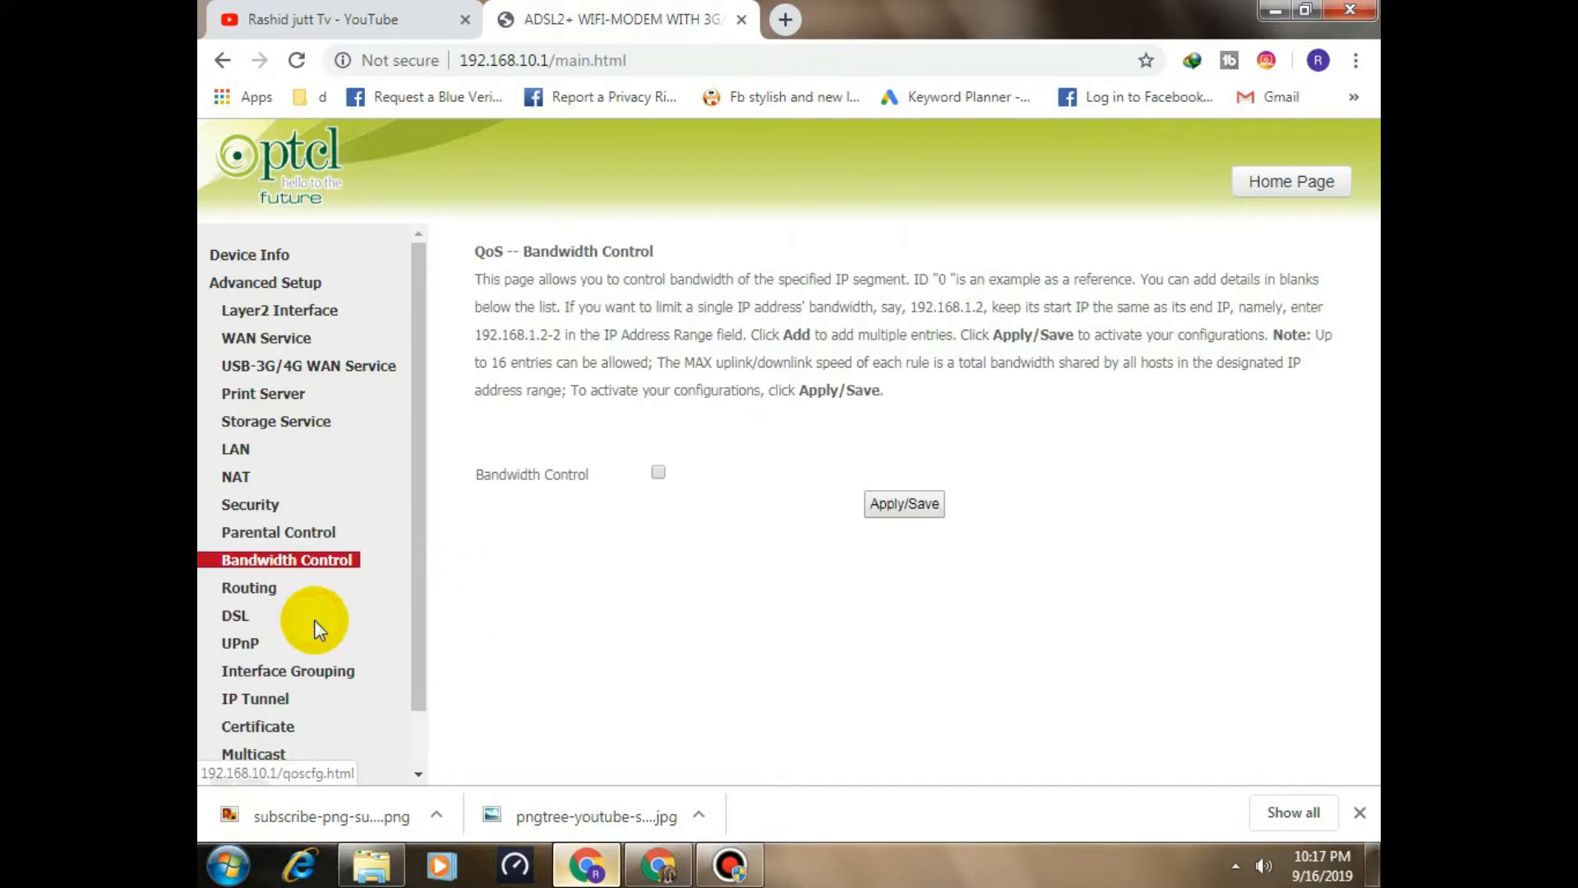
click(658, 471)
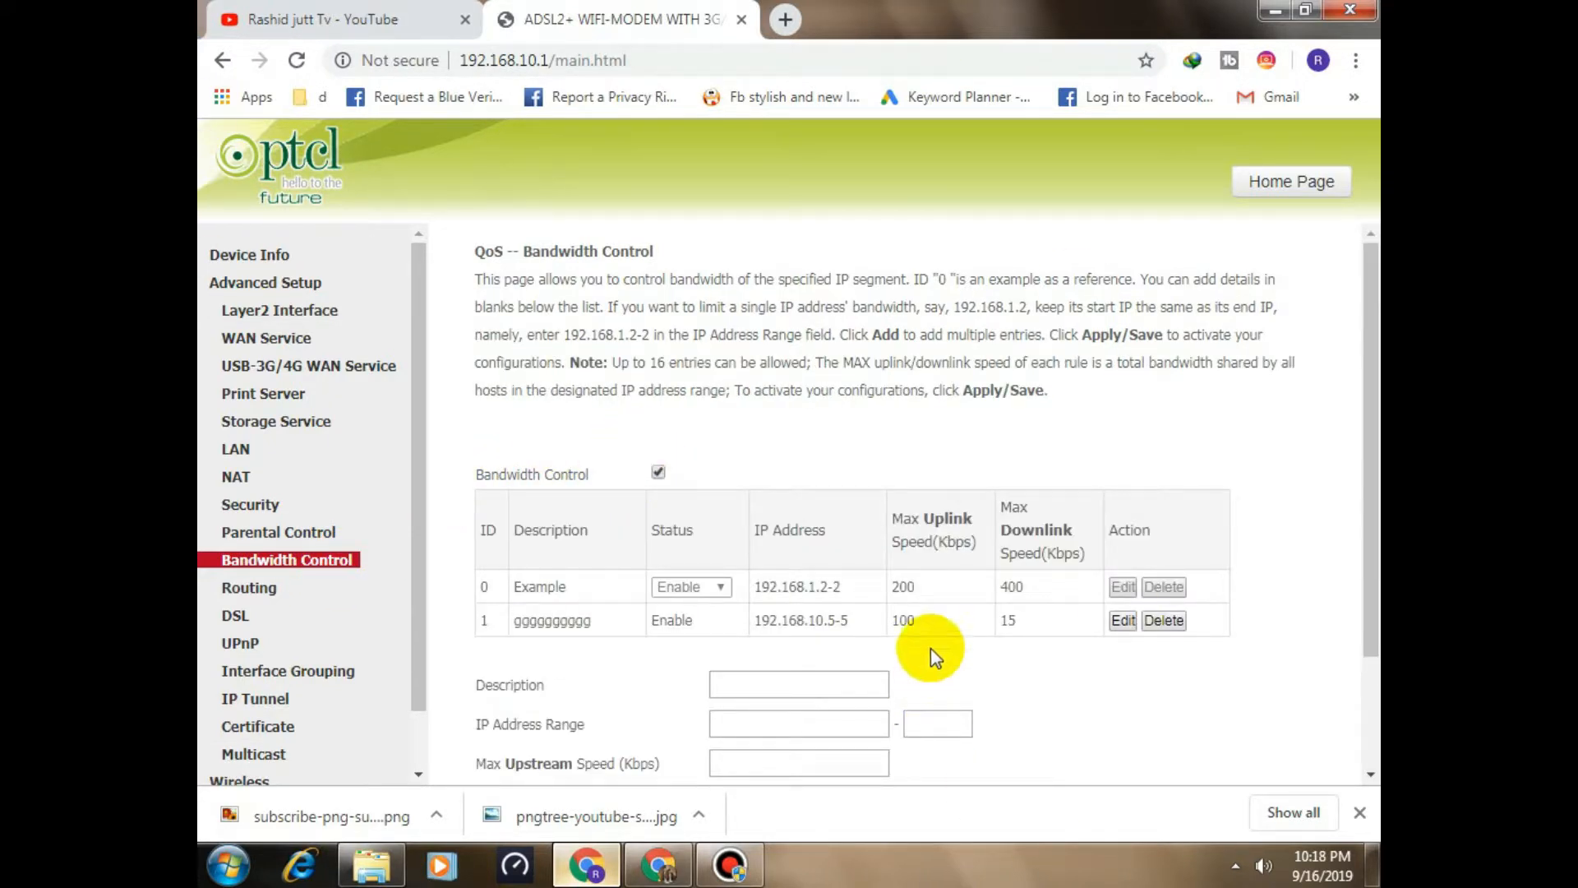
scroll(895, 588, down, 2)
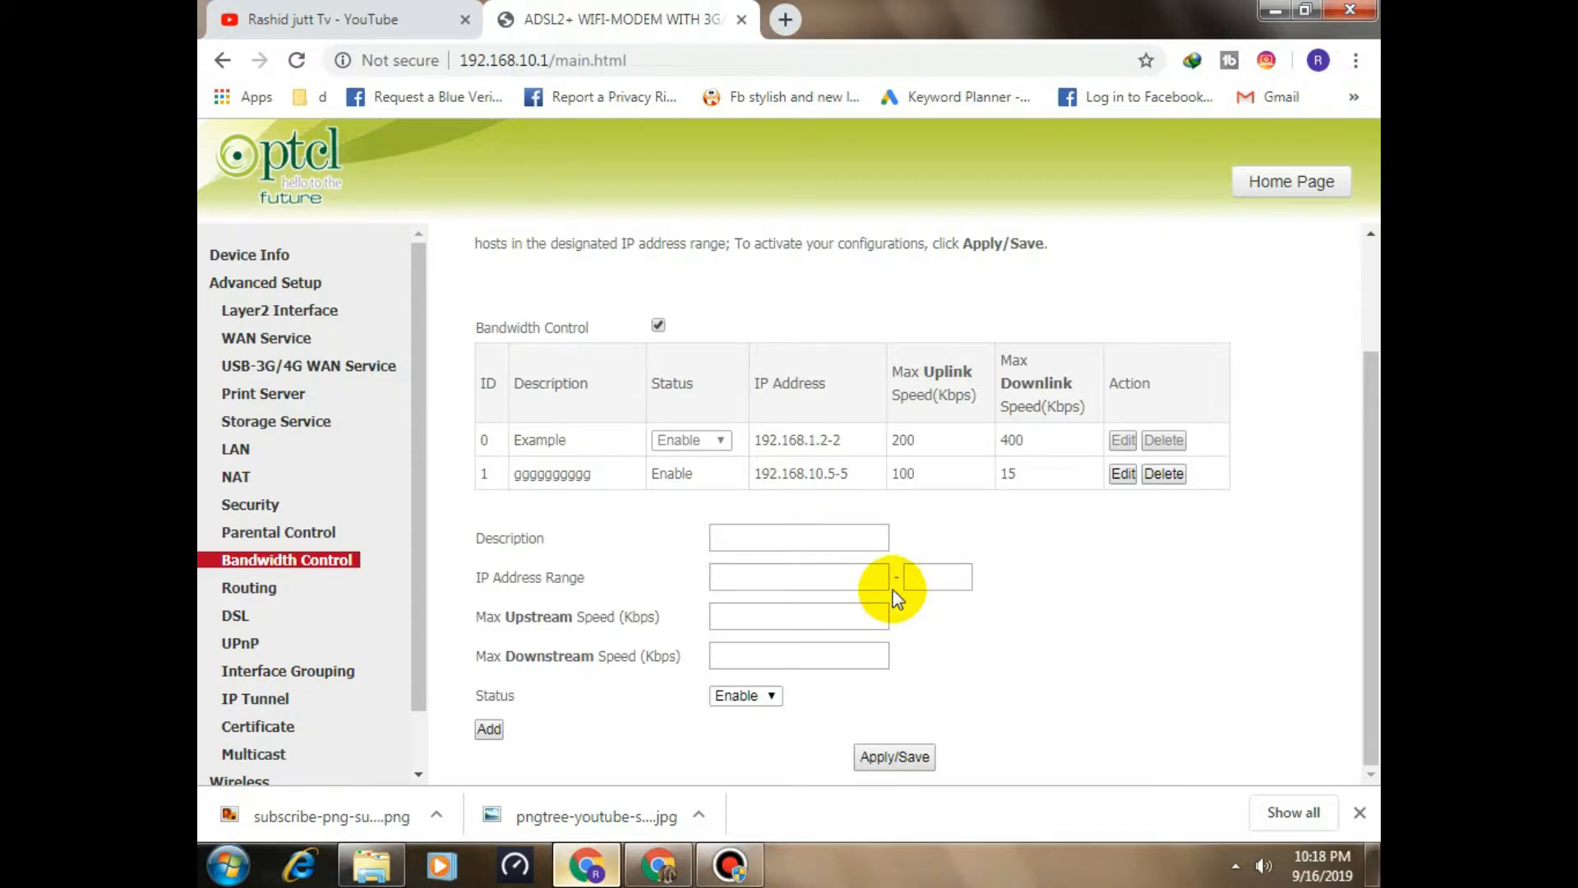
- Copy the MAC address of the HUAWEI_Mate_10_lite device from the DHCP leases in Device Info
click(265, 255)
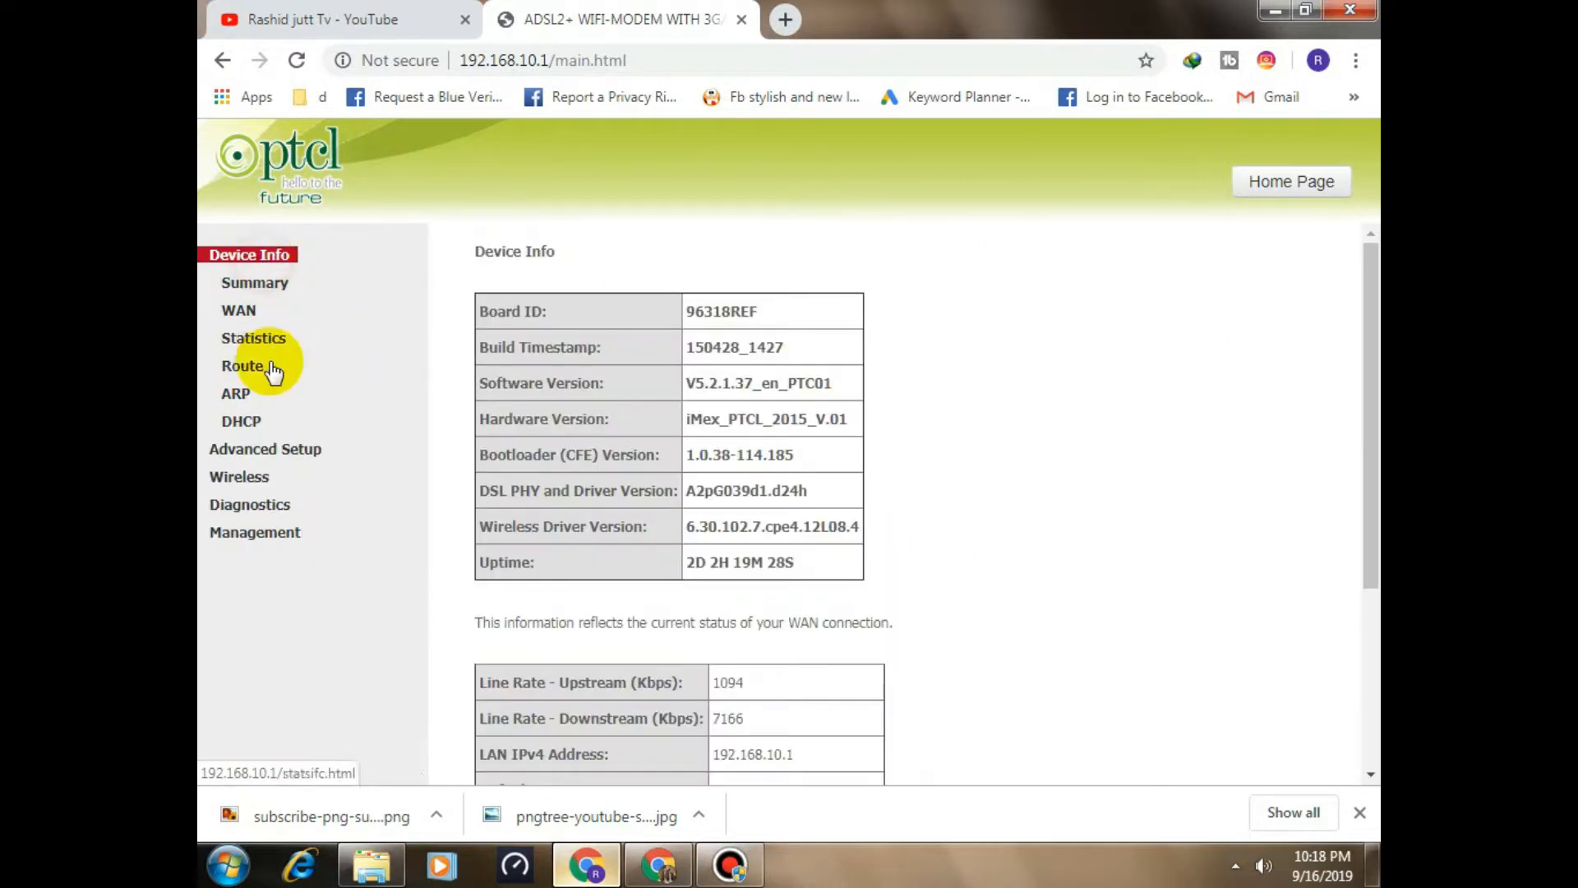
click(241, 421)
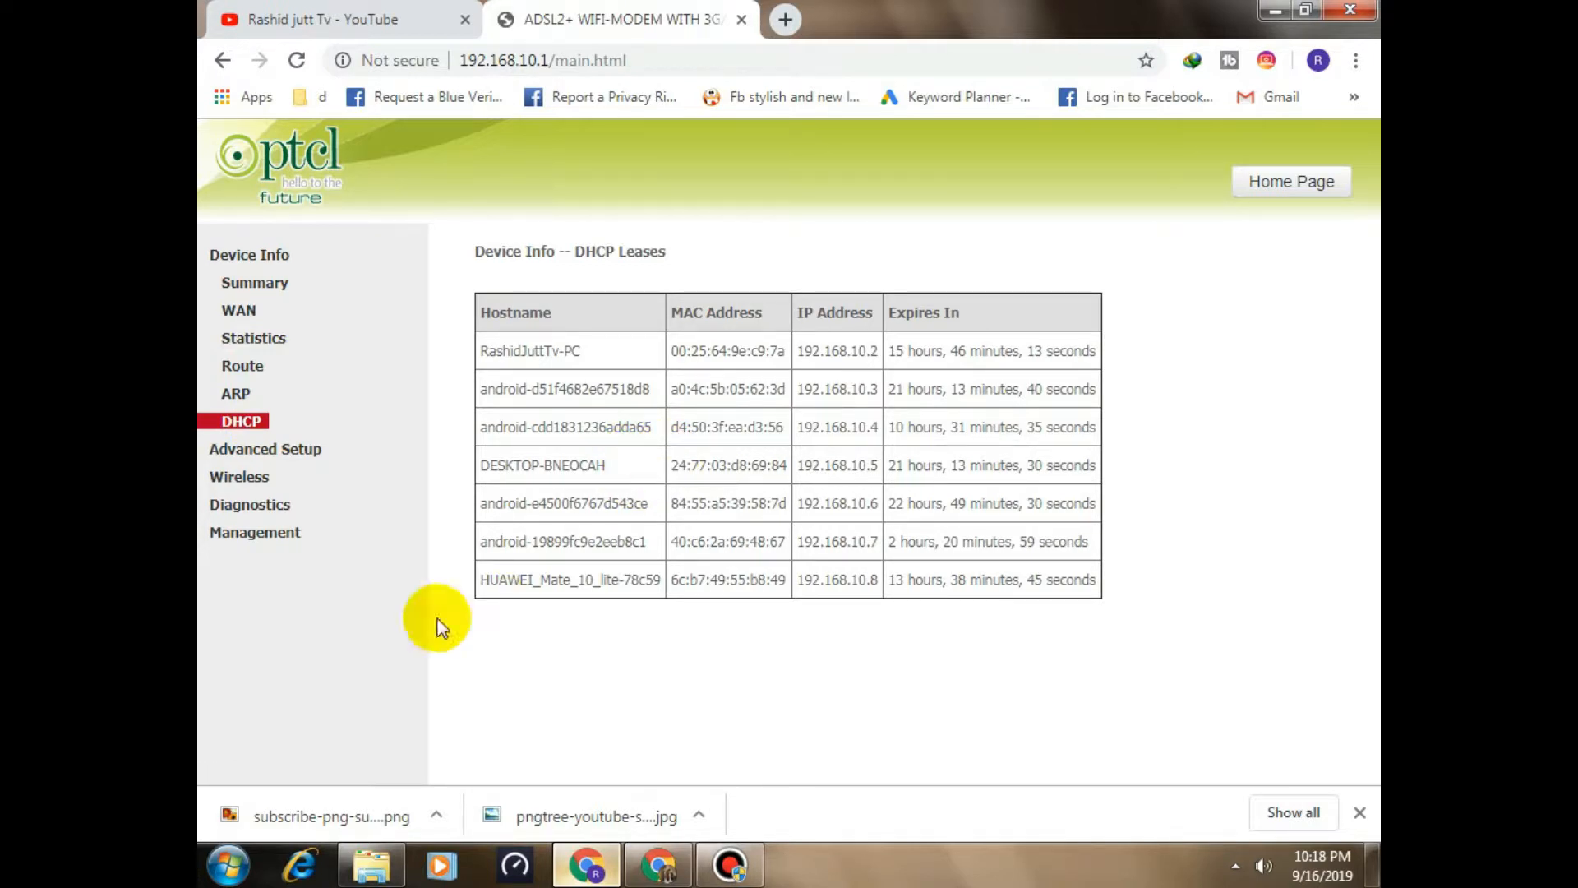
drag(496, 583, 653, 582)
click(741, 596)
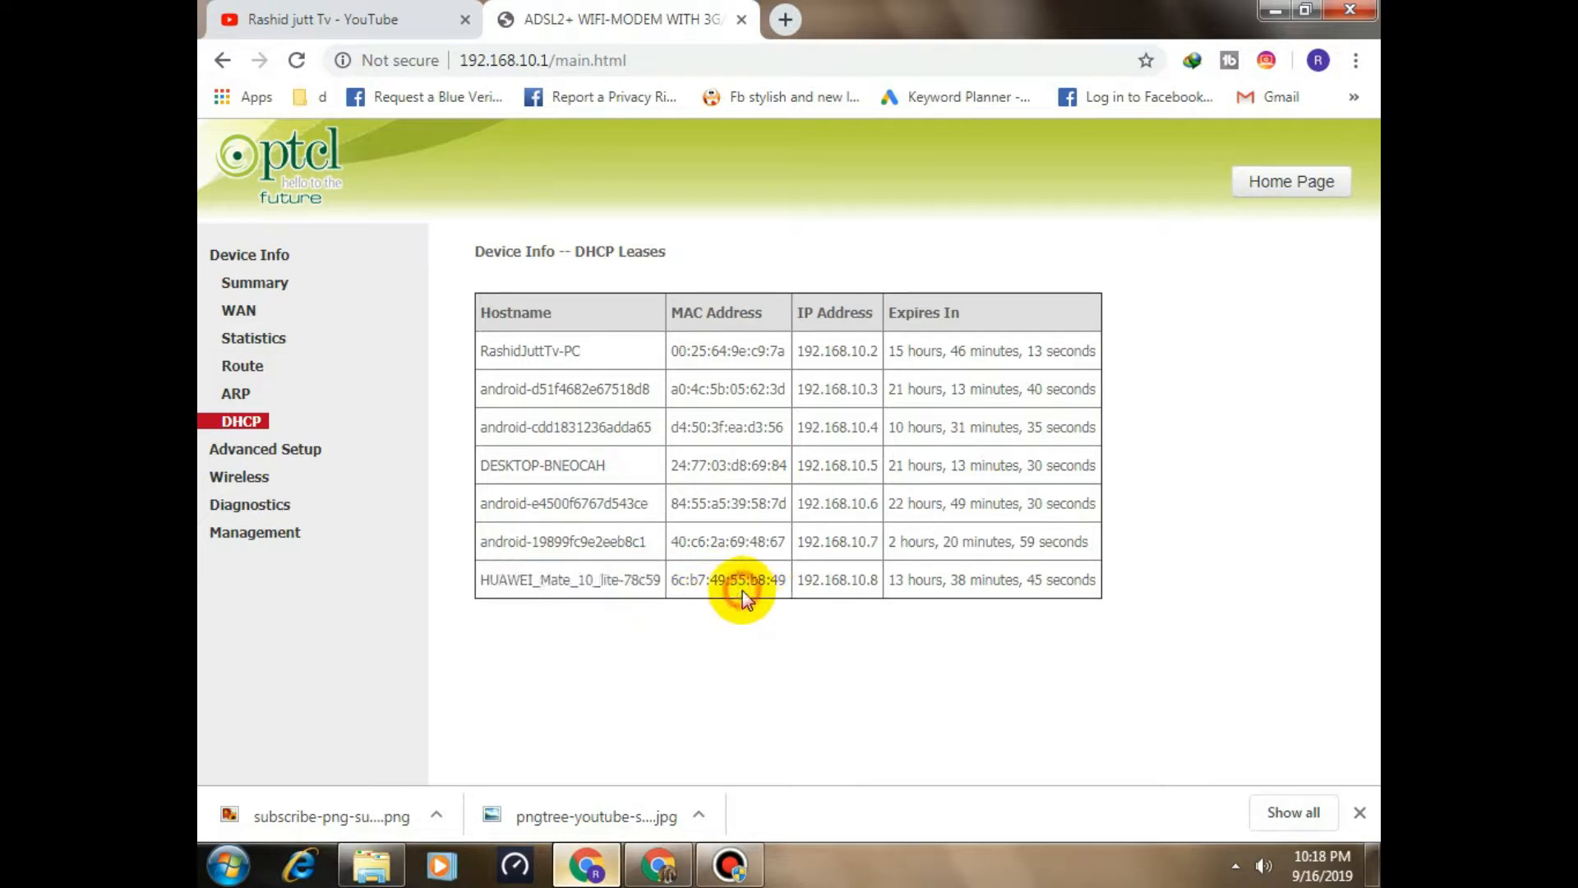
drag(796, 579, 878, 592)
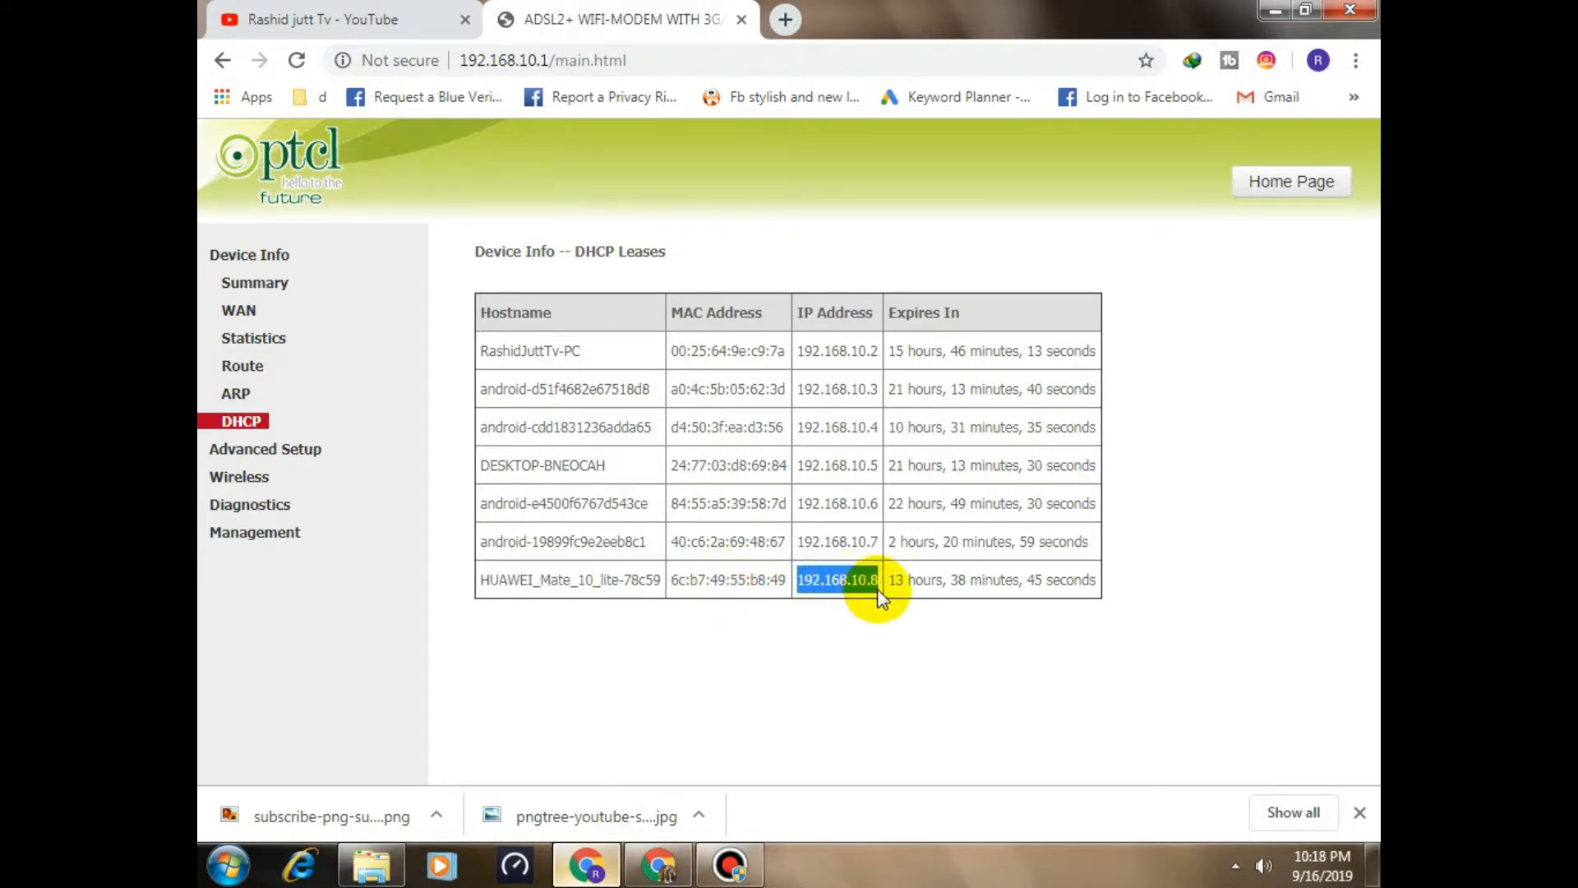
right_click(877, 589)
click(904, 604)
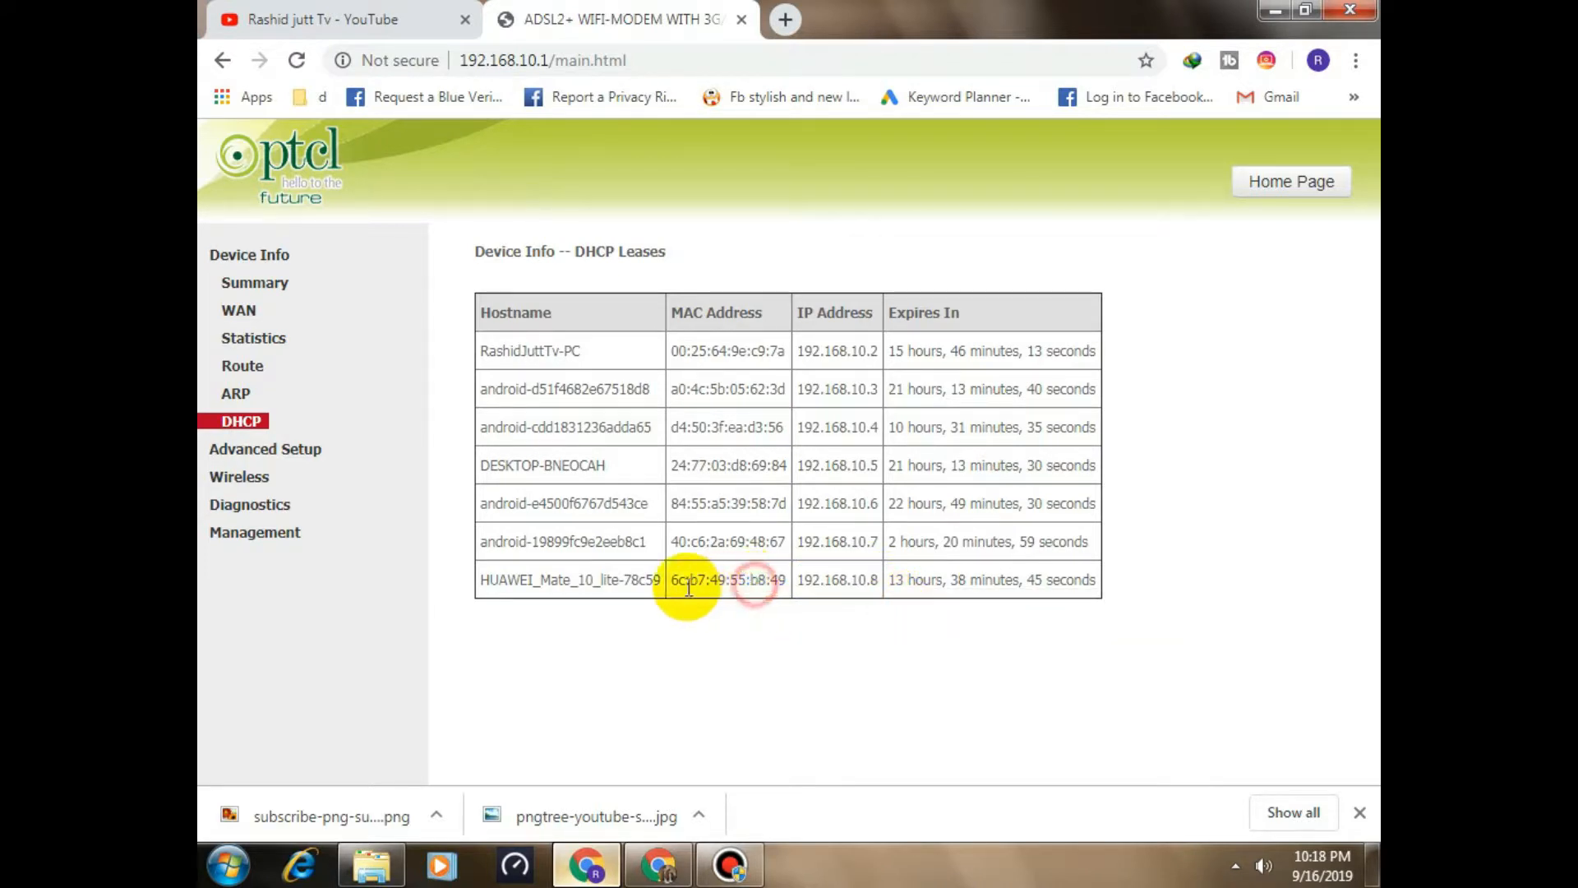
drag(671, 580, 871, 587)
right_click(780, 586)
click(806, 599)
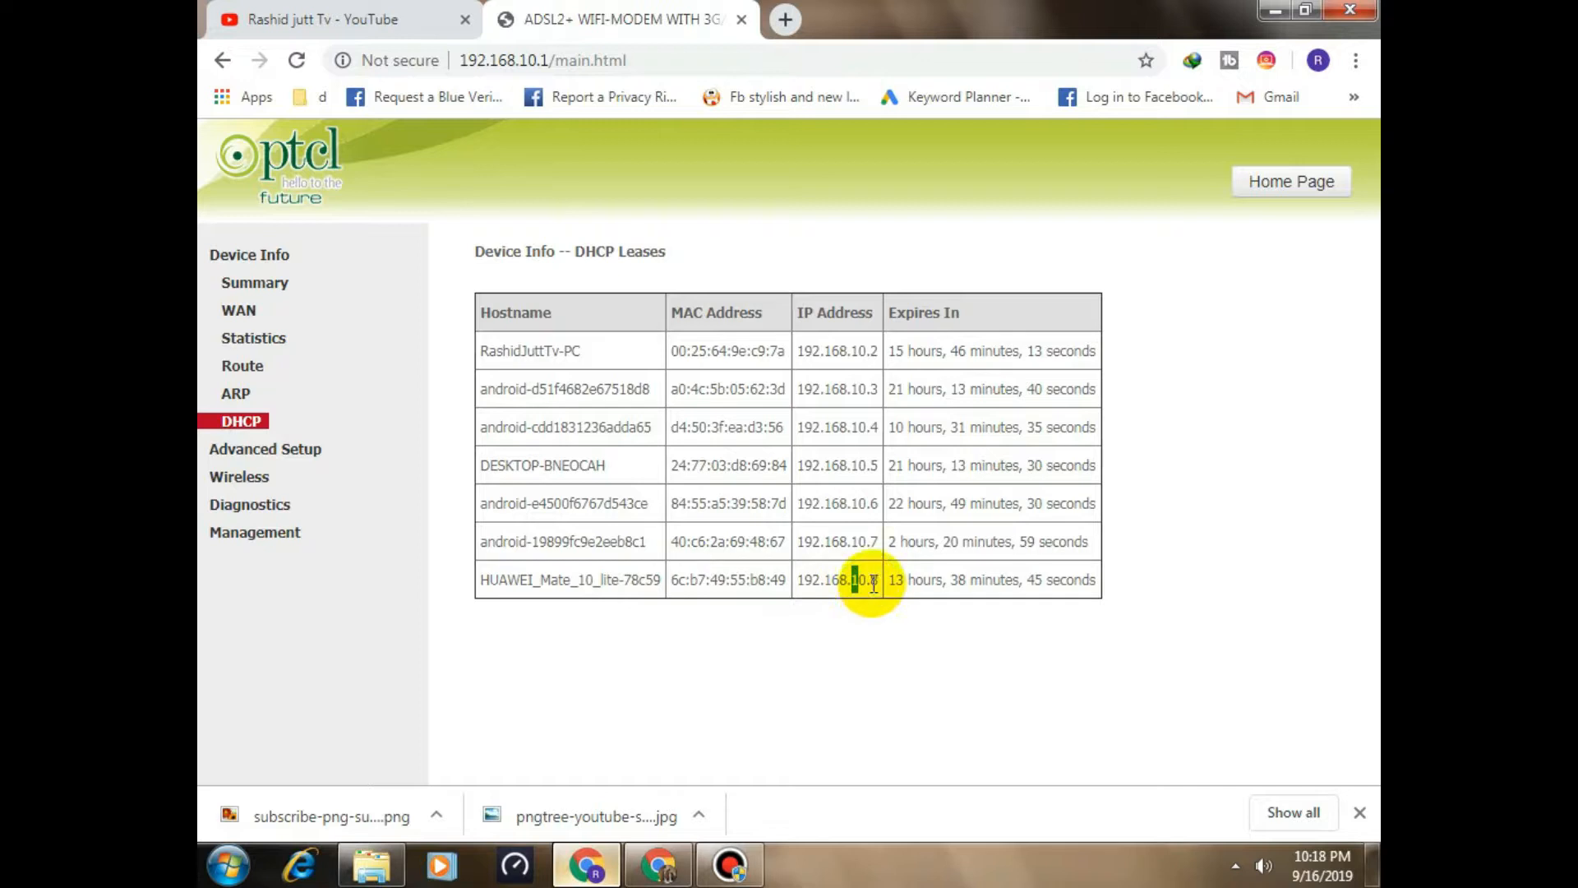
- Add and save a DHCP static IP lease in the LAN settings with the copied MAC address and IP address 192.168.10.8
click(265, 448)
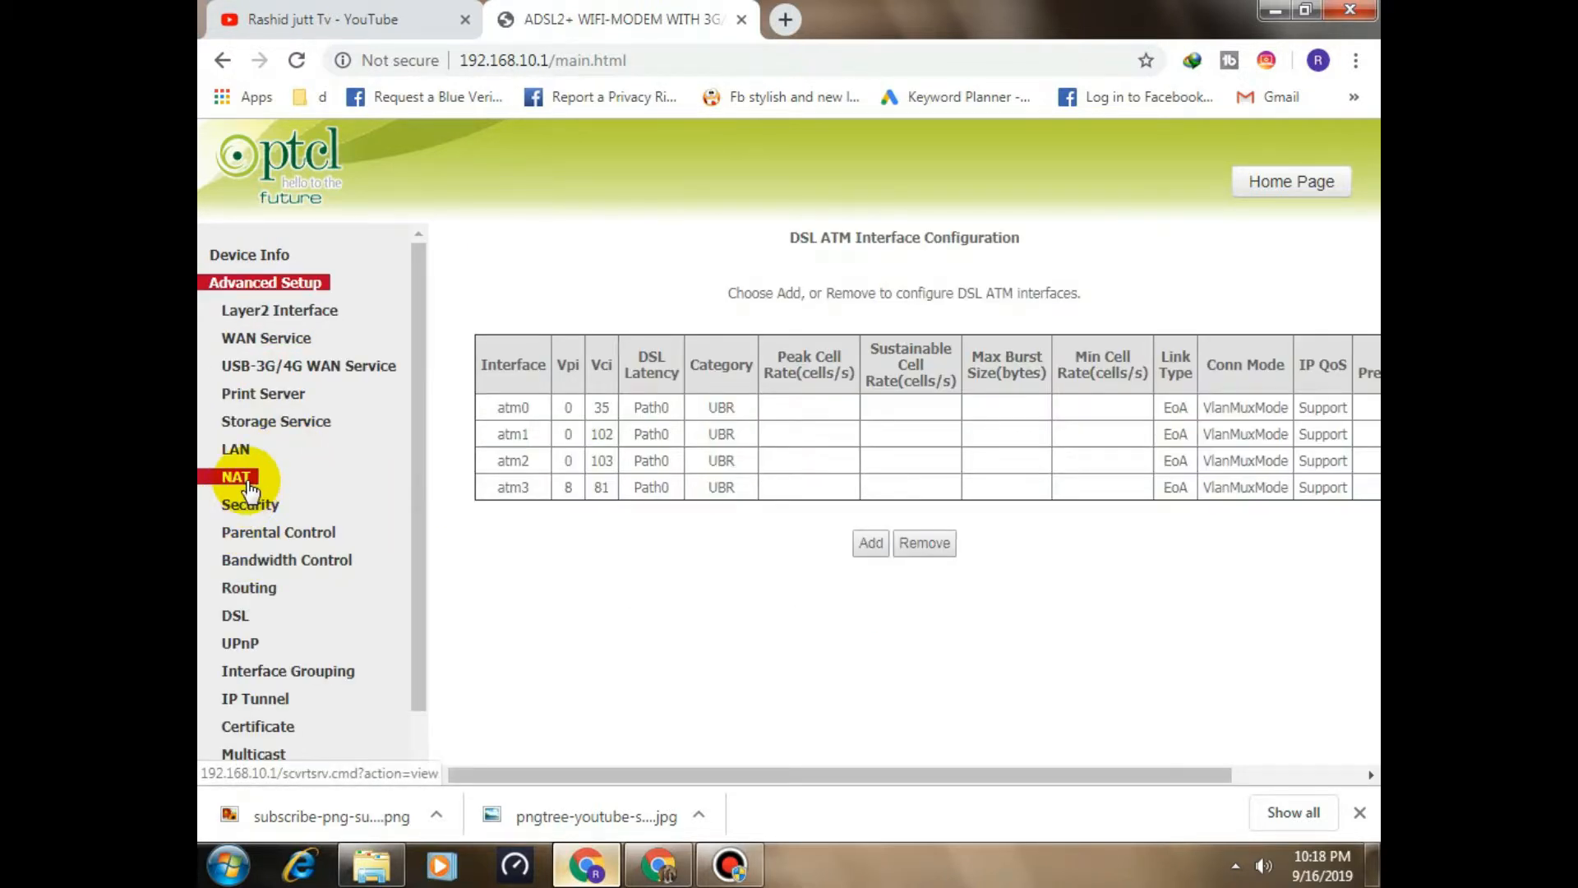
click(236, 449)
scroll(655, 491, down, 3)
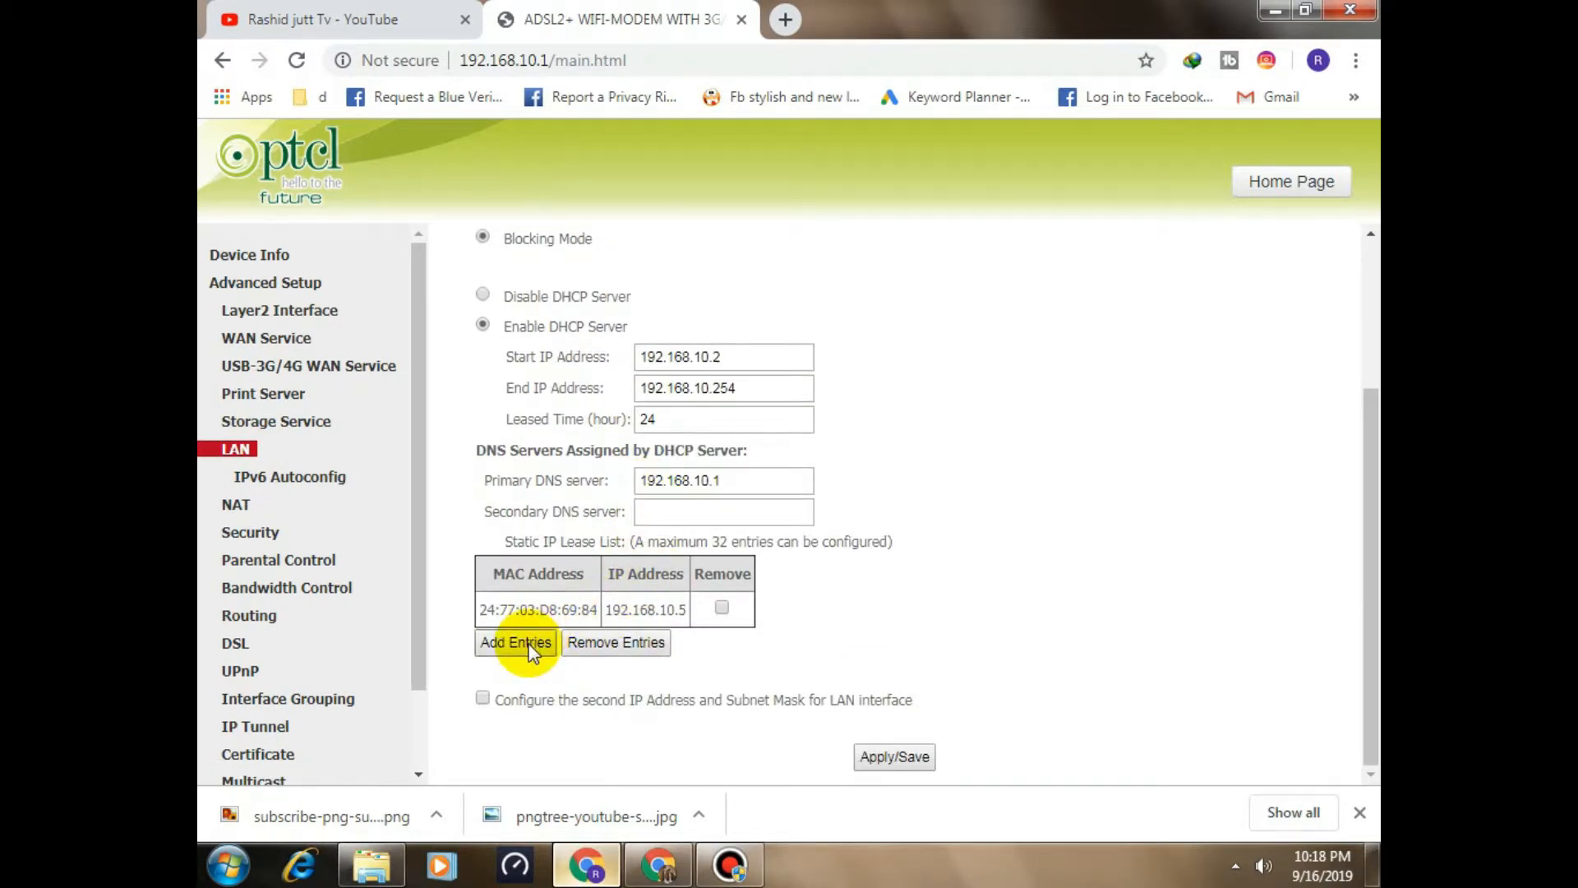
click(721, 607)
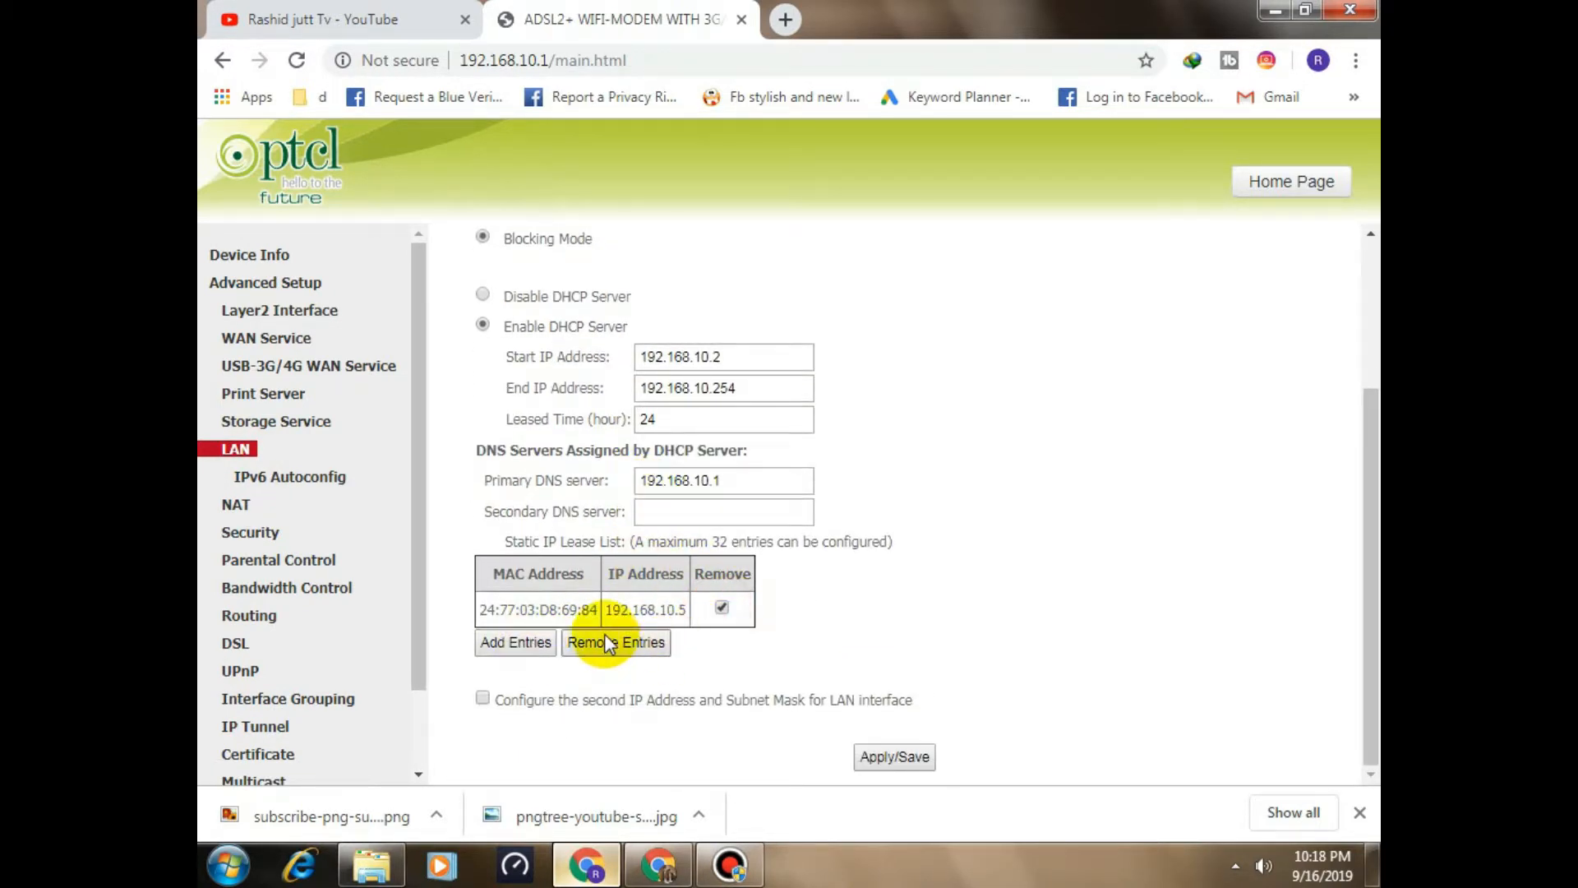
click(516, 642)
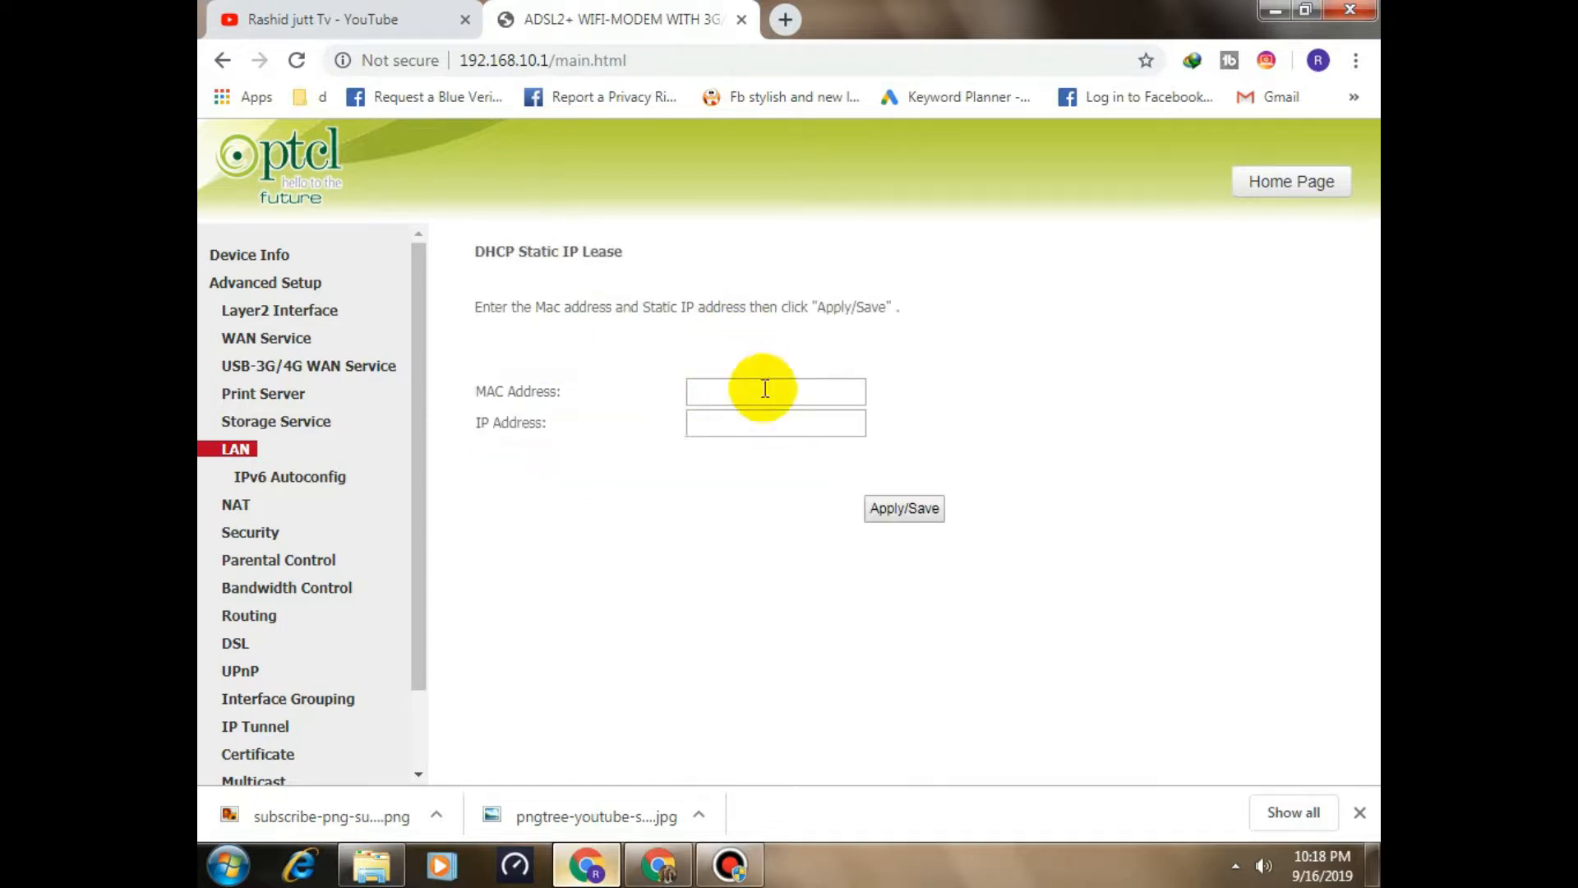
click(752, 389)
right_click(755, 392)
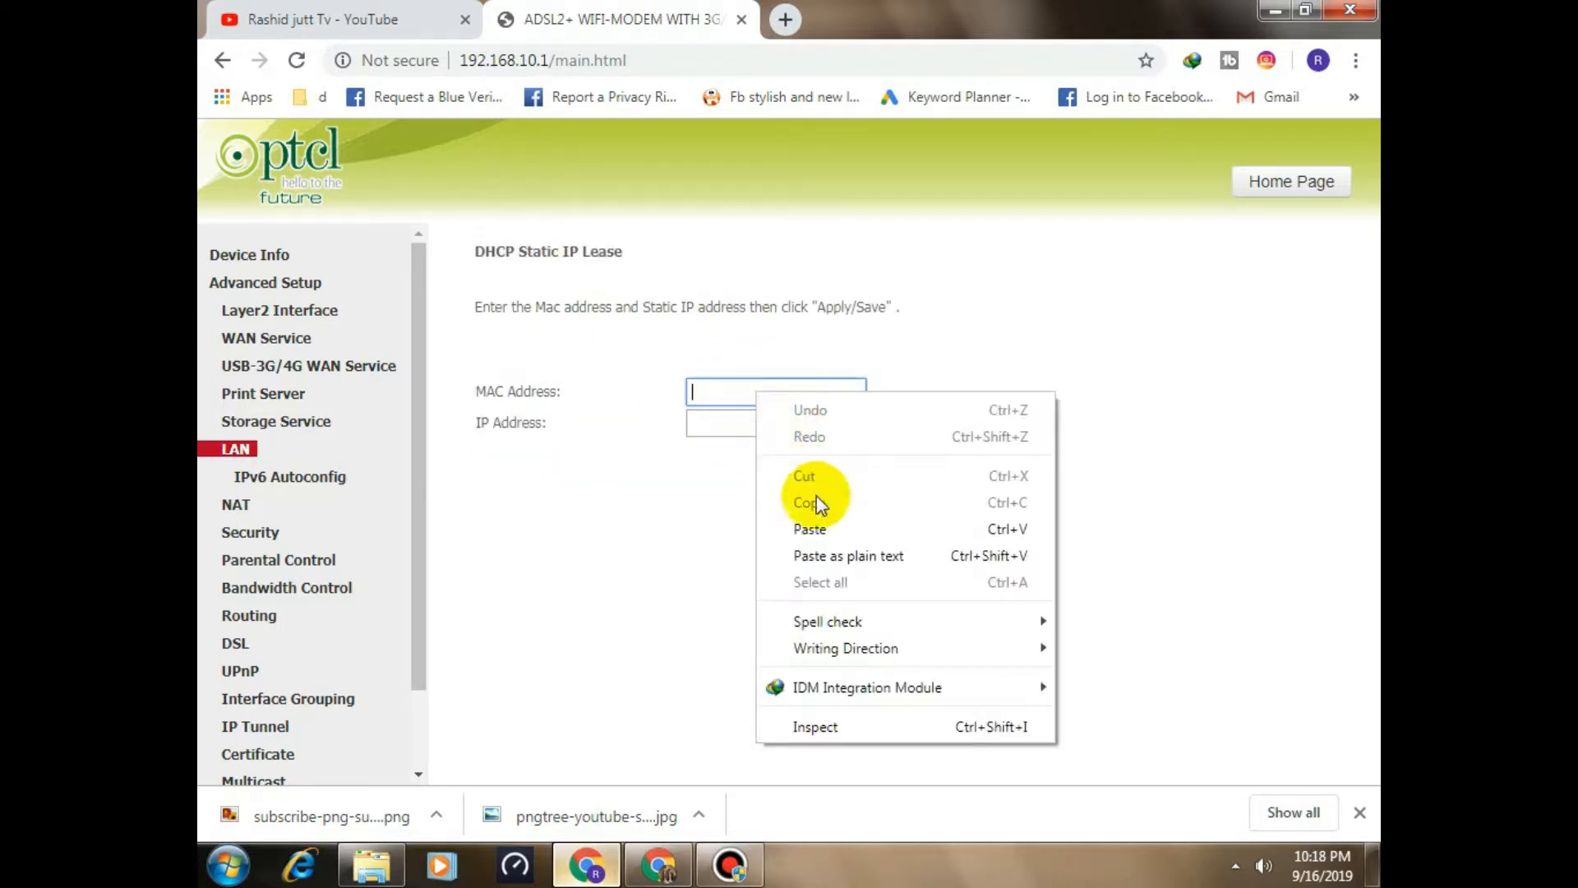
click(810, 527)
click(747, 423)
text(192)
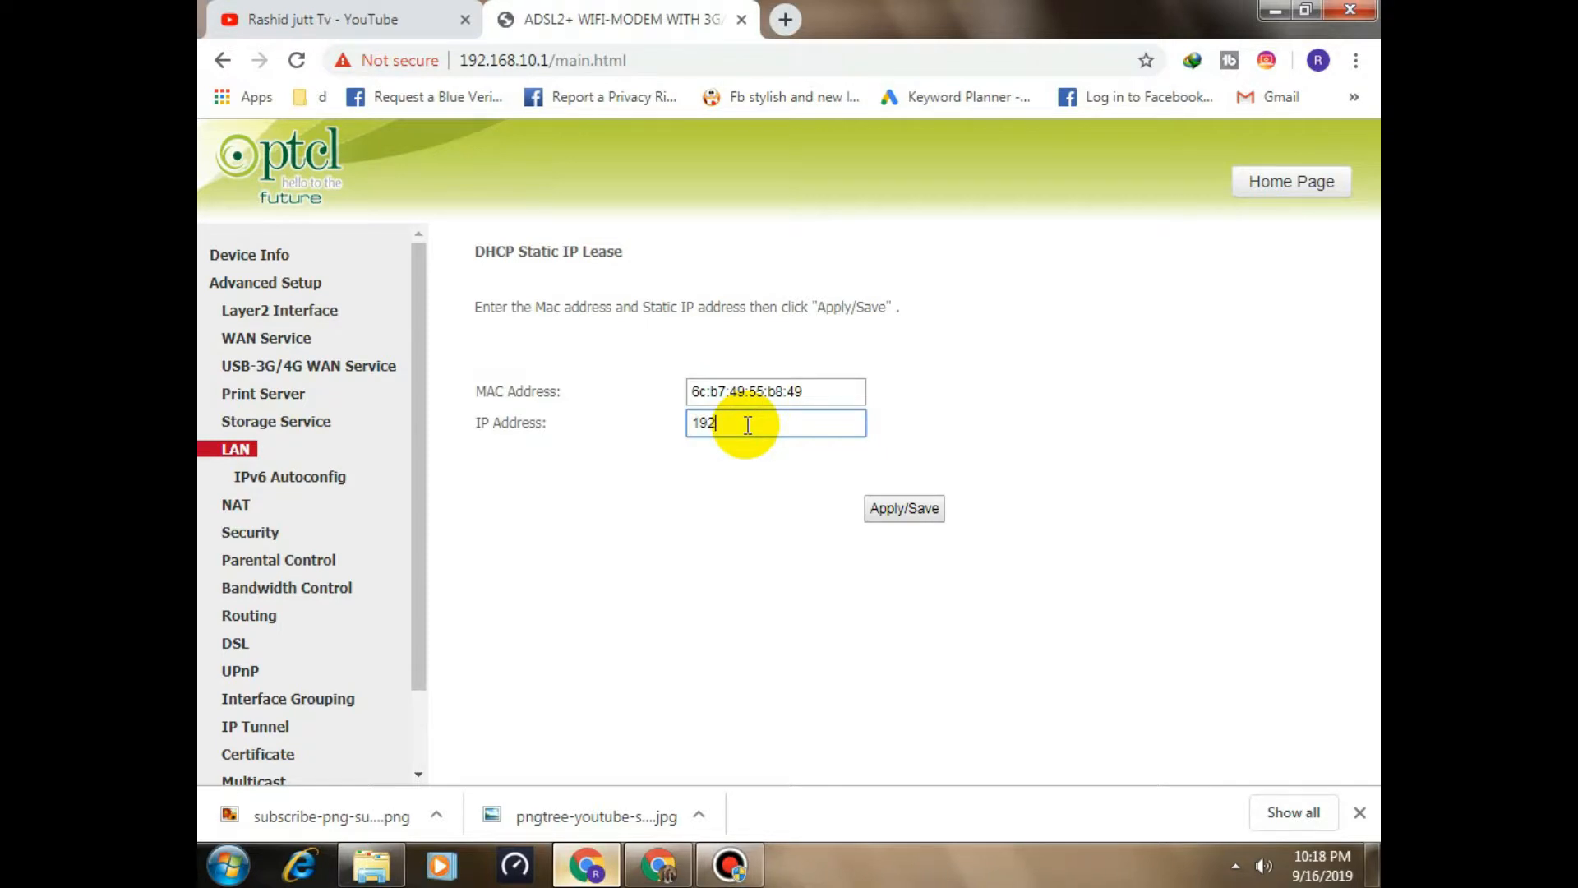
text(.168.10.8)
click(905, 496)
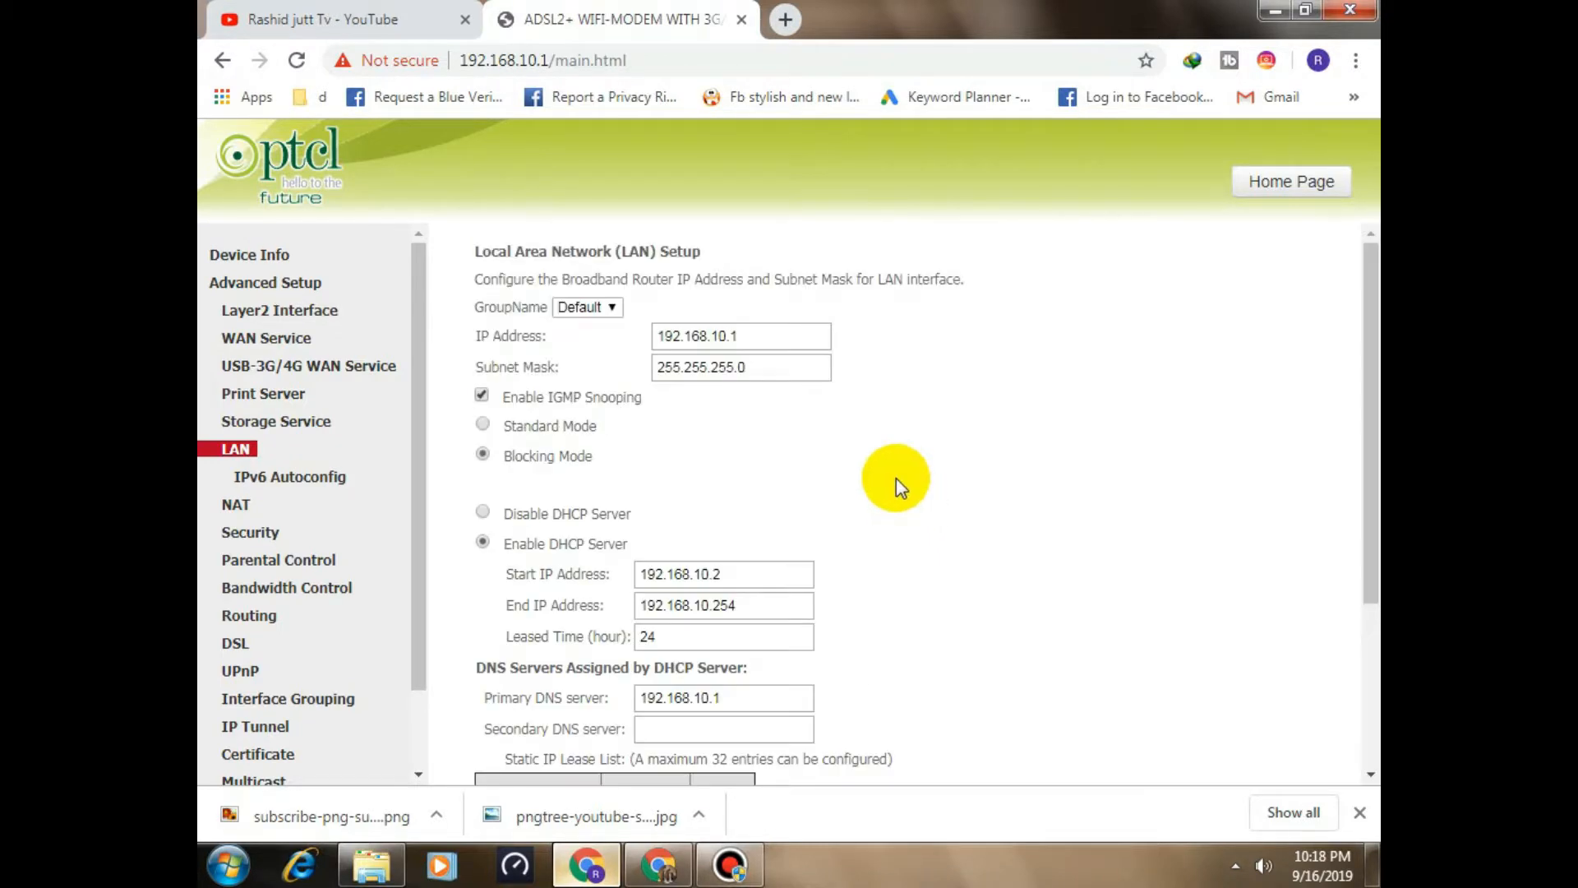
- Check the HUAWEI_Mate_10_lite device's entry in the DHCP leases list again
click(272, 270)
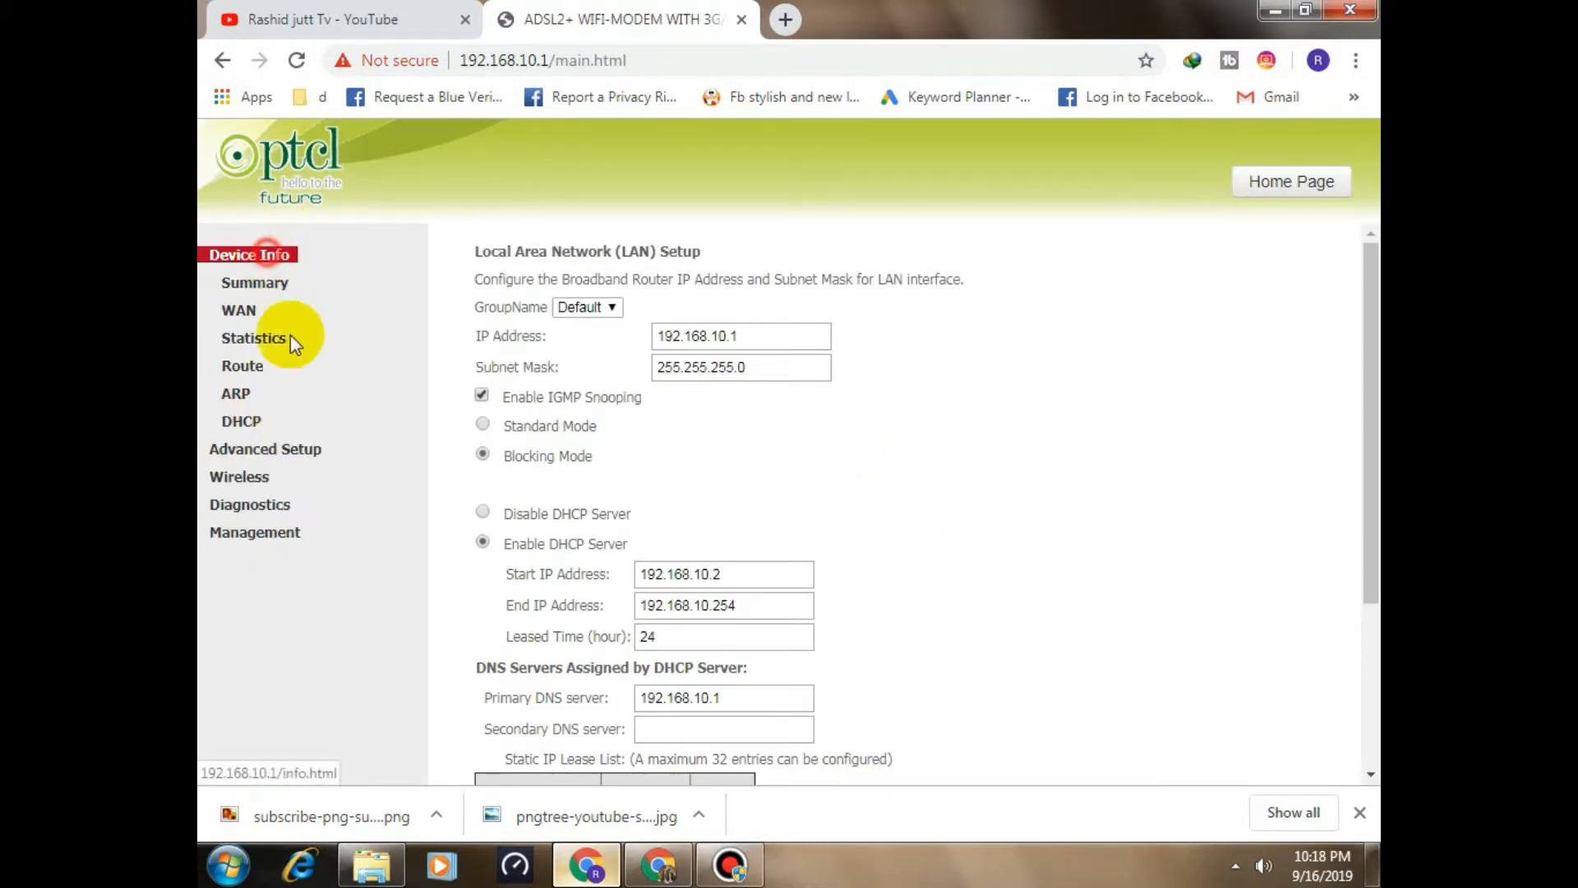
click(238, 421)
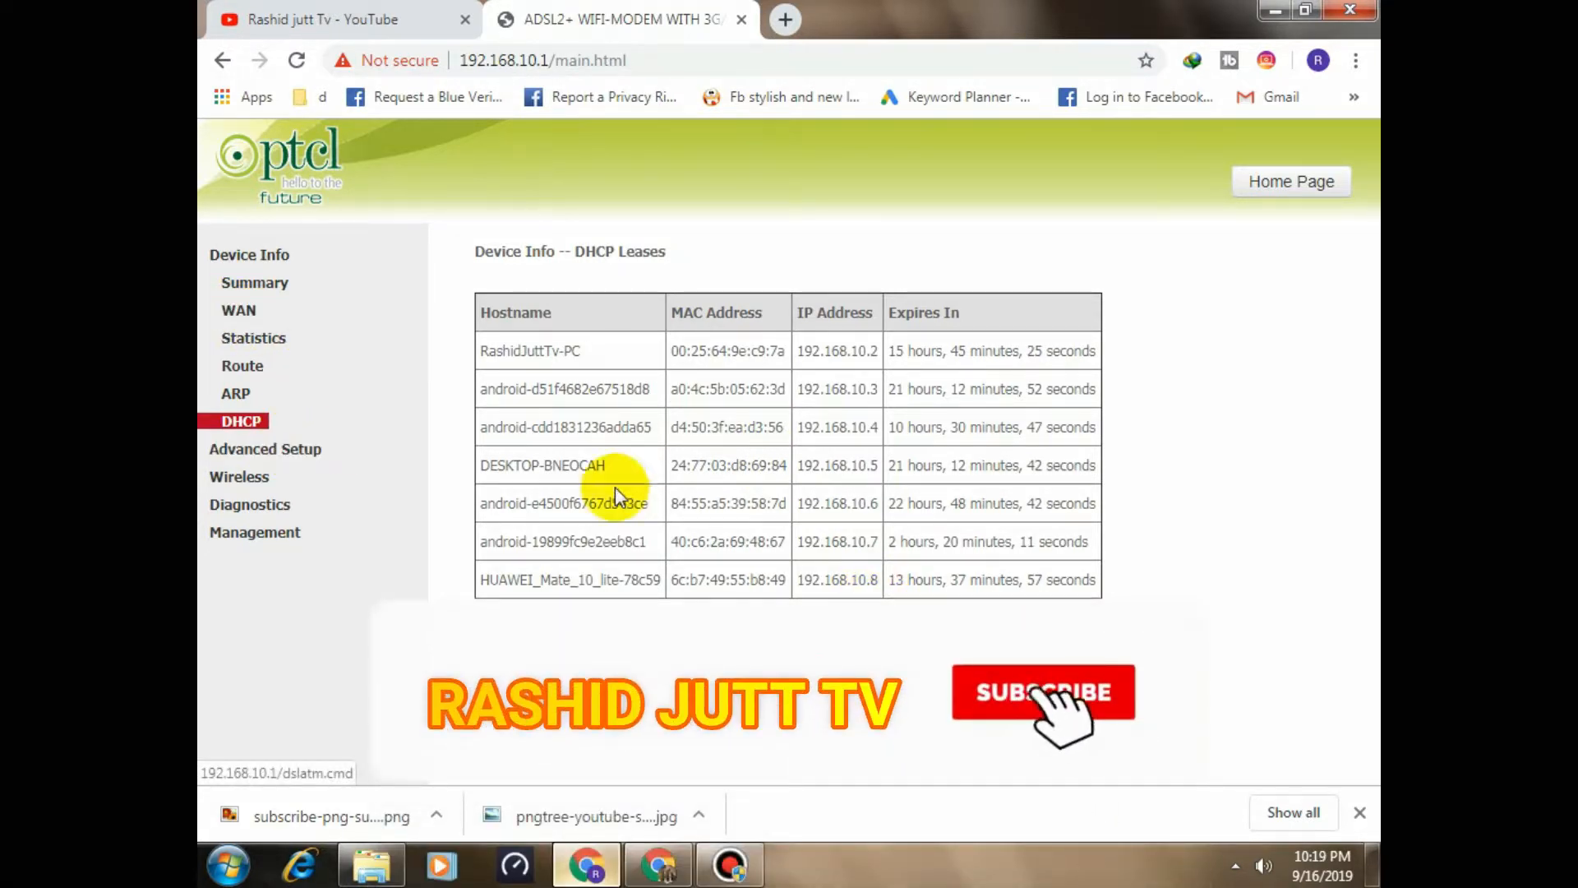
drag(787, 580, 647, 585)
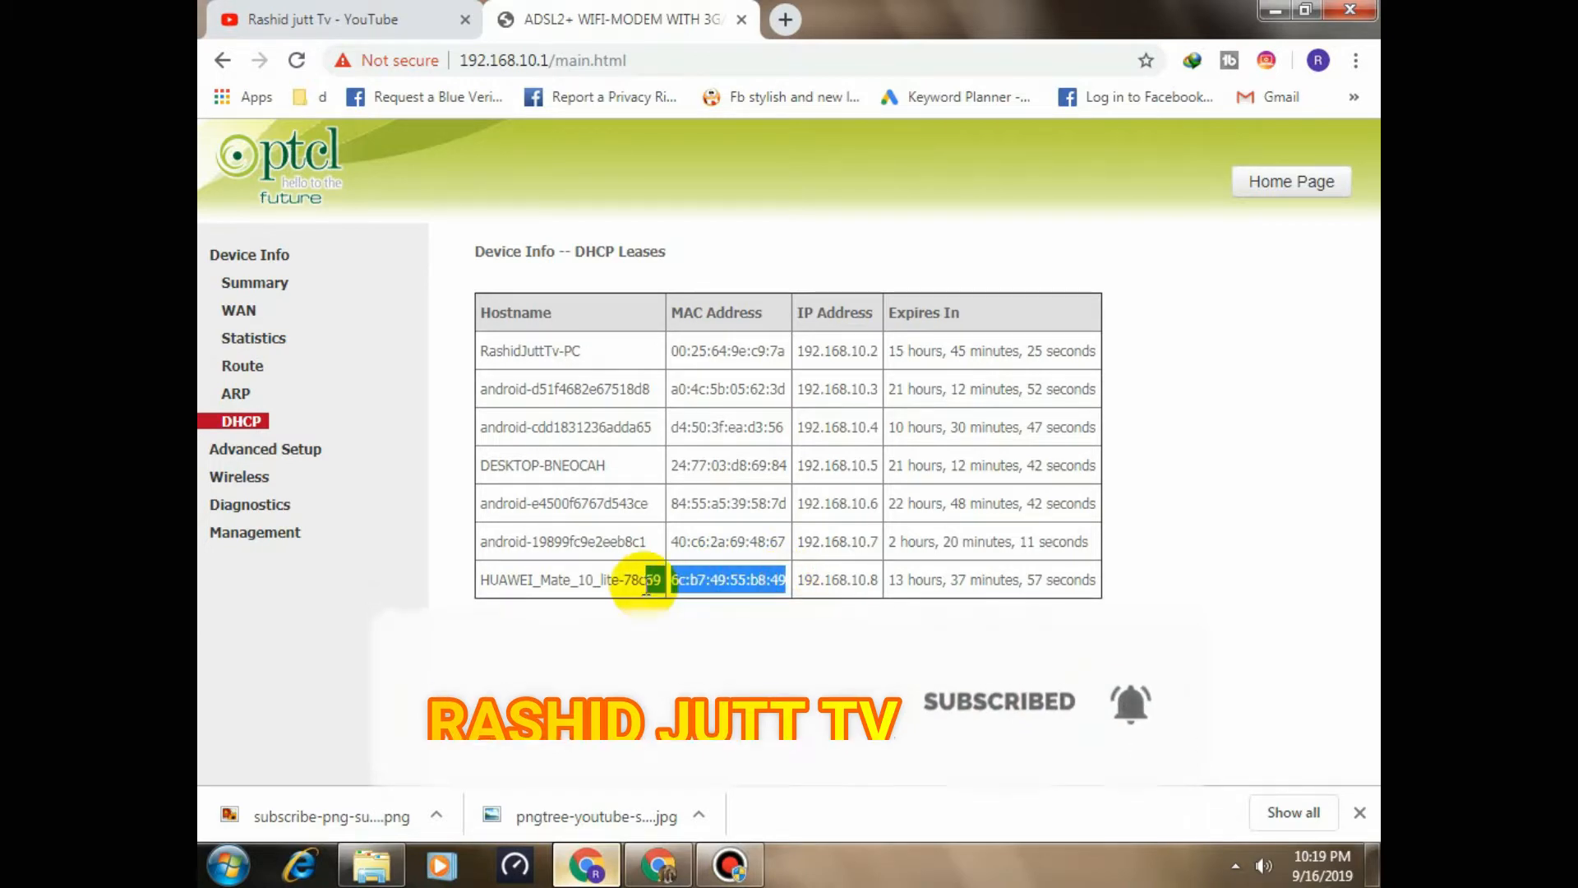
click(588, 586)
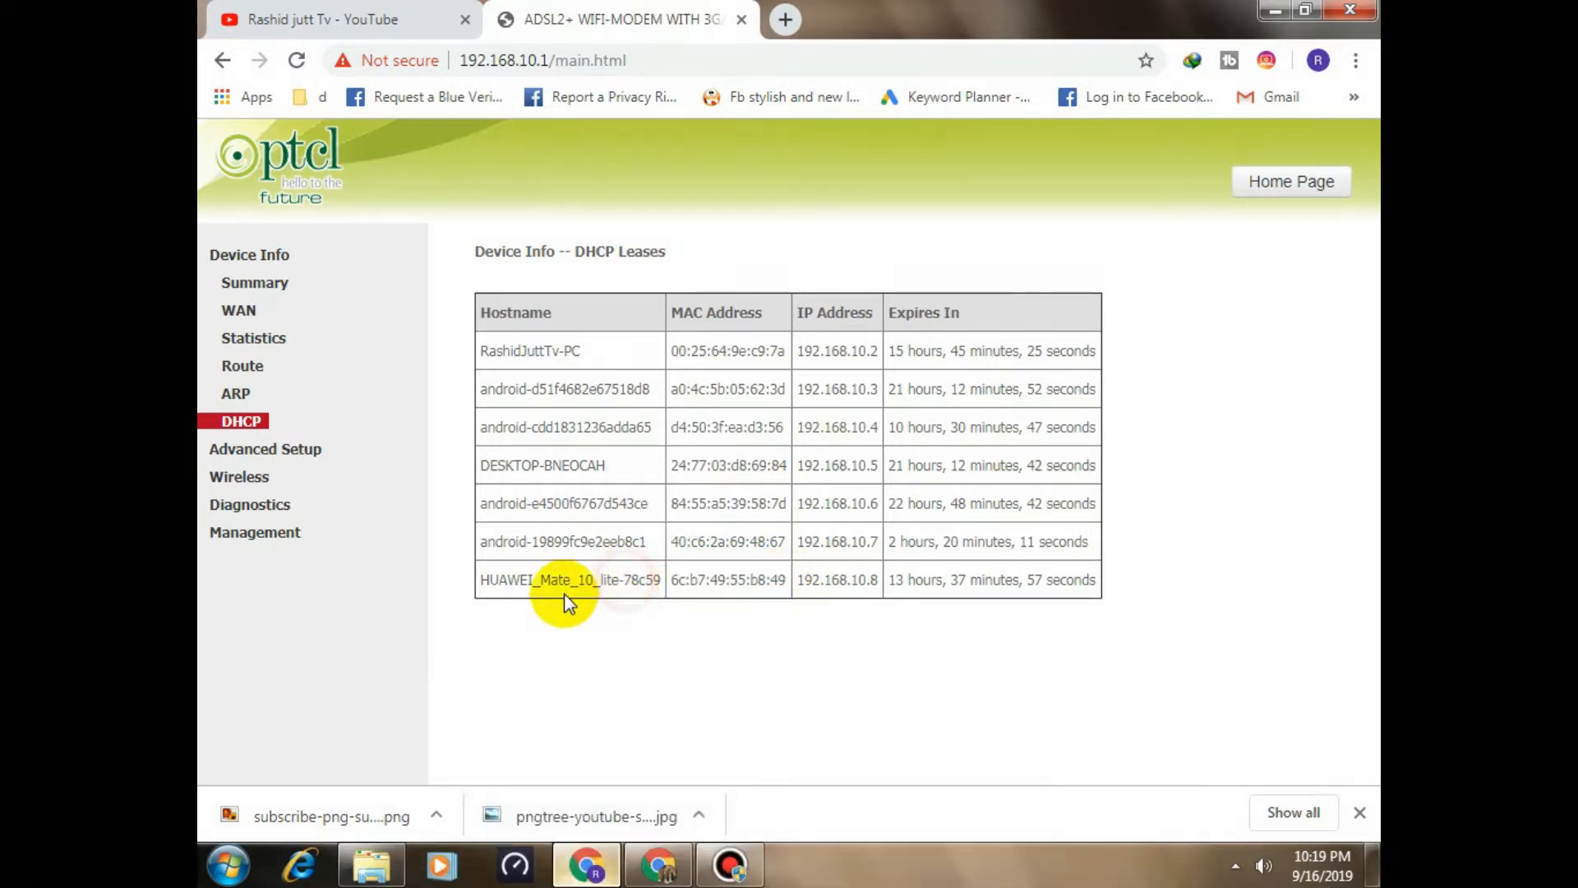
- Enable Bandwidth Control in the advanced setup and delete the existing rule for IP range 192.168.10.5-5
click(278, 451)
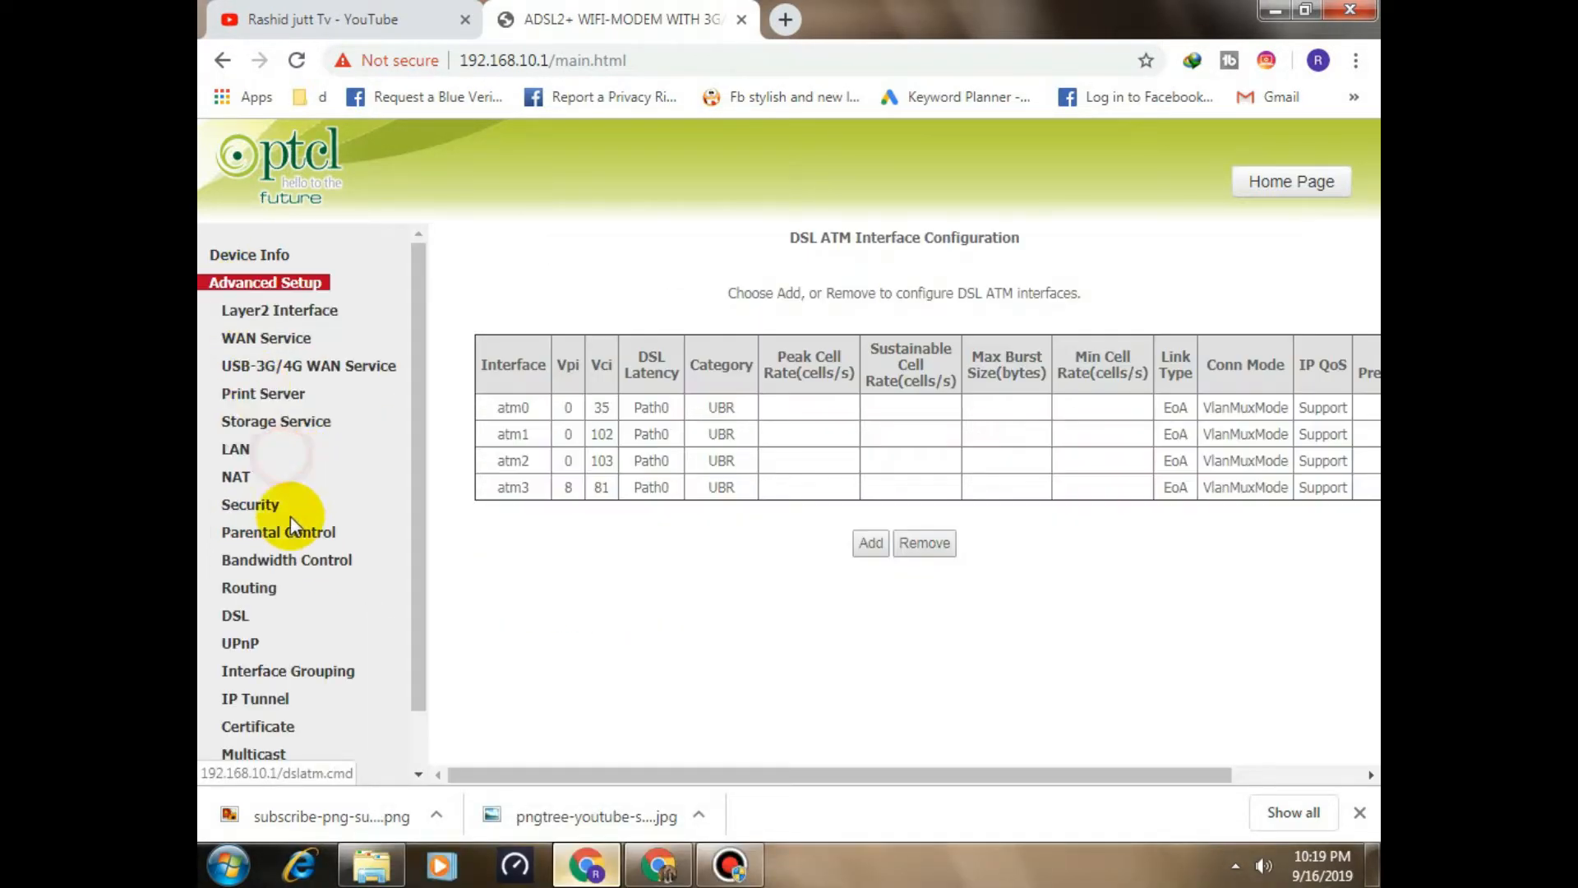
click(298, 562)
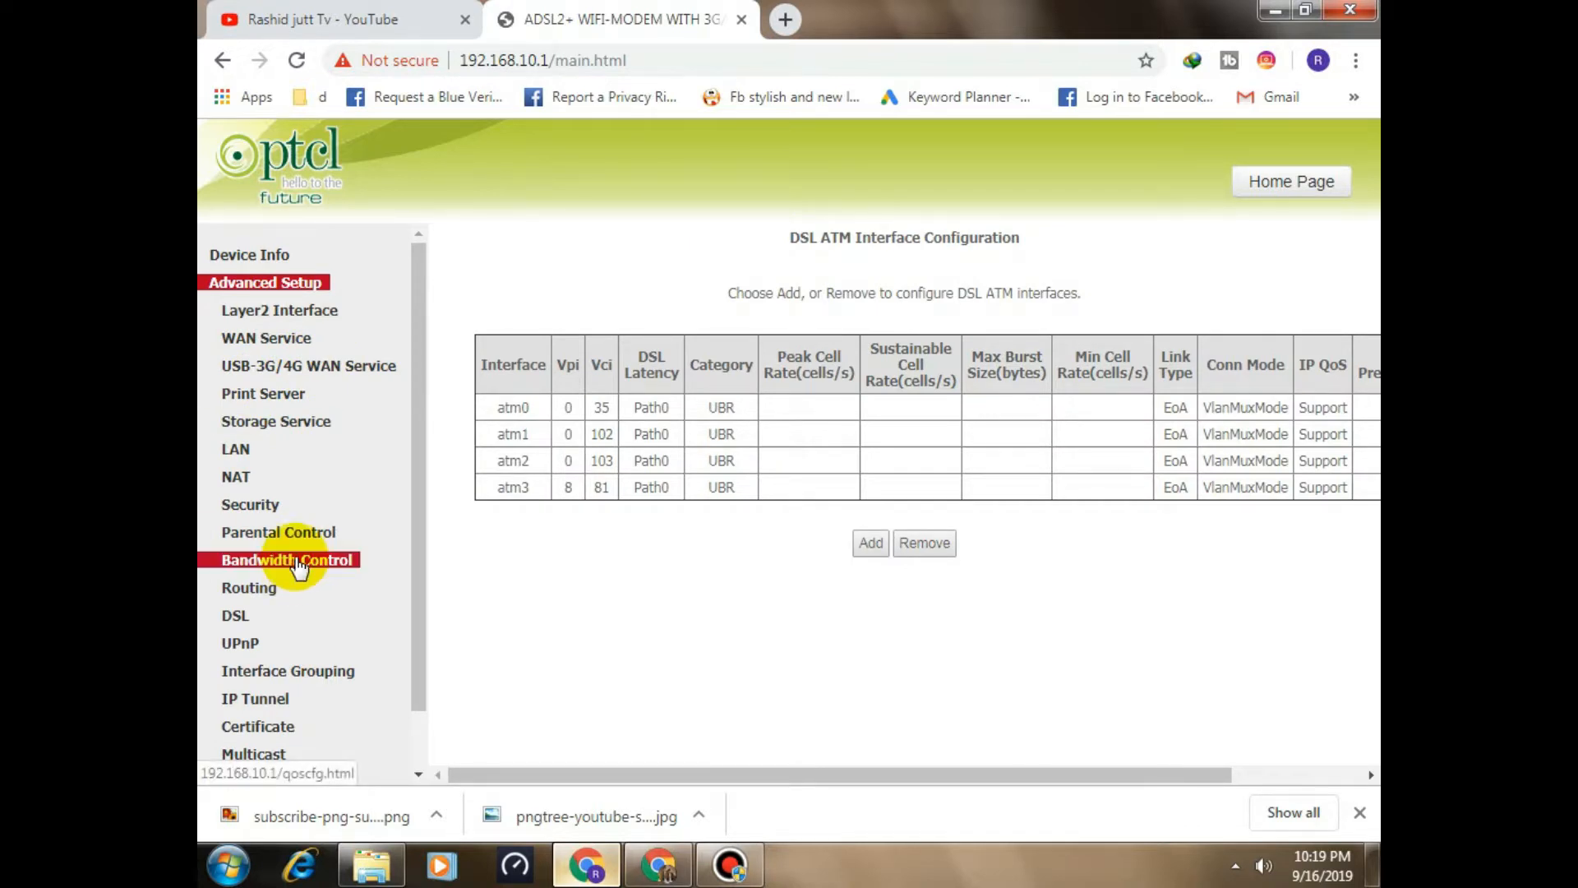
click(658, 470)
scroll(962, 499, down, 1)
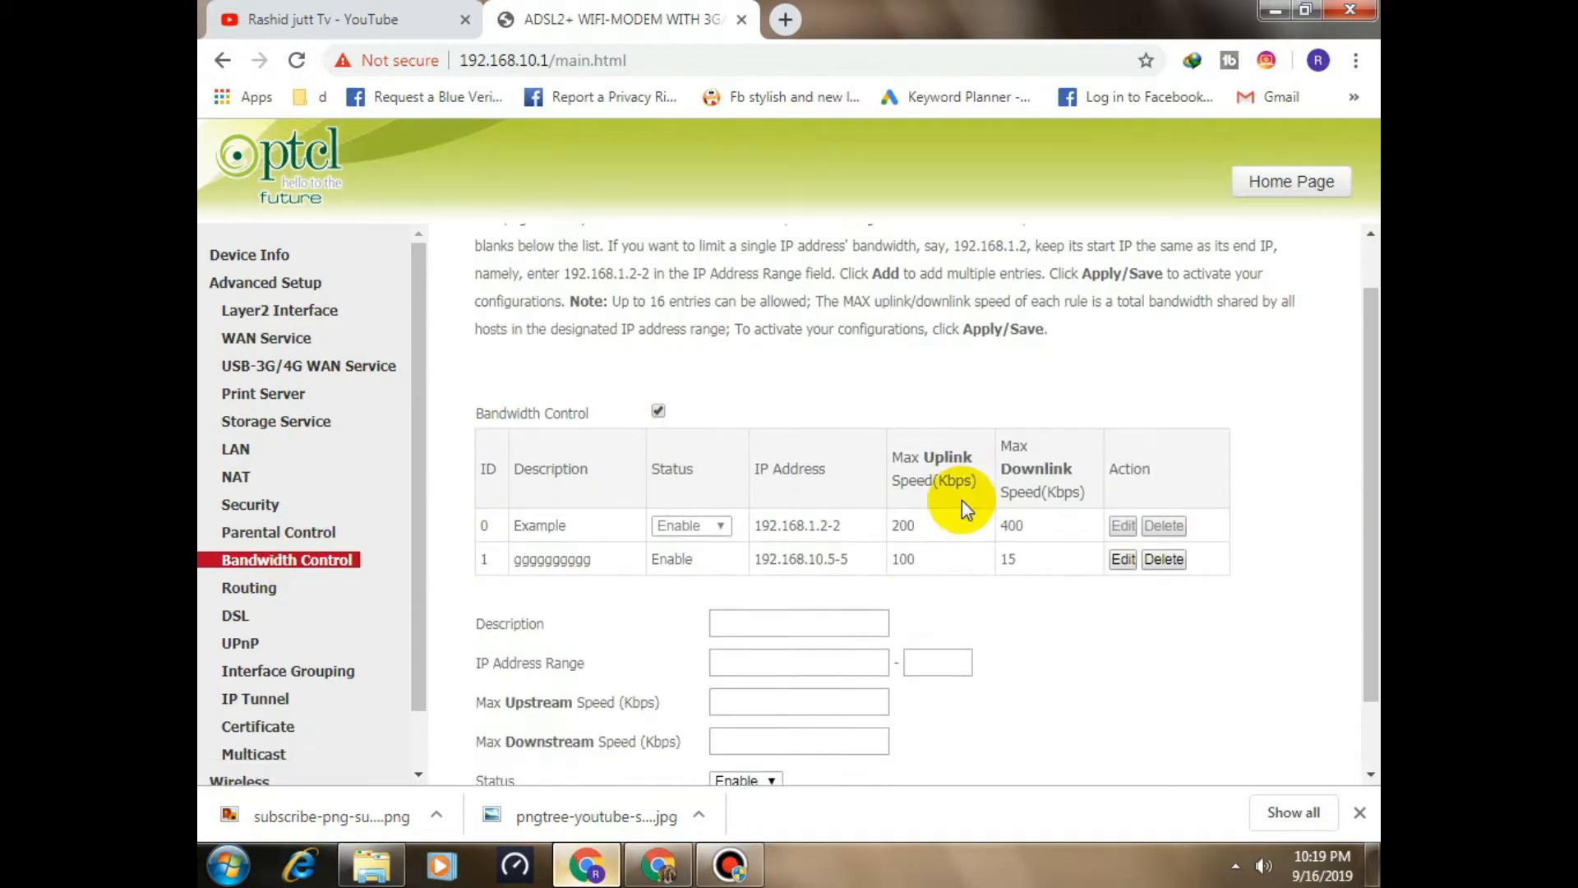
scroll(962, 499, down, 1)
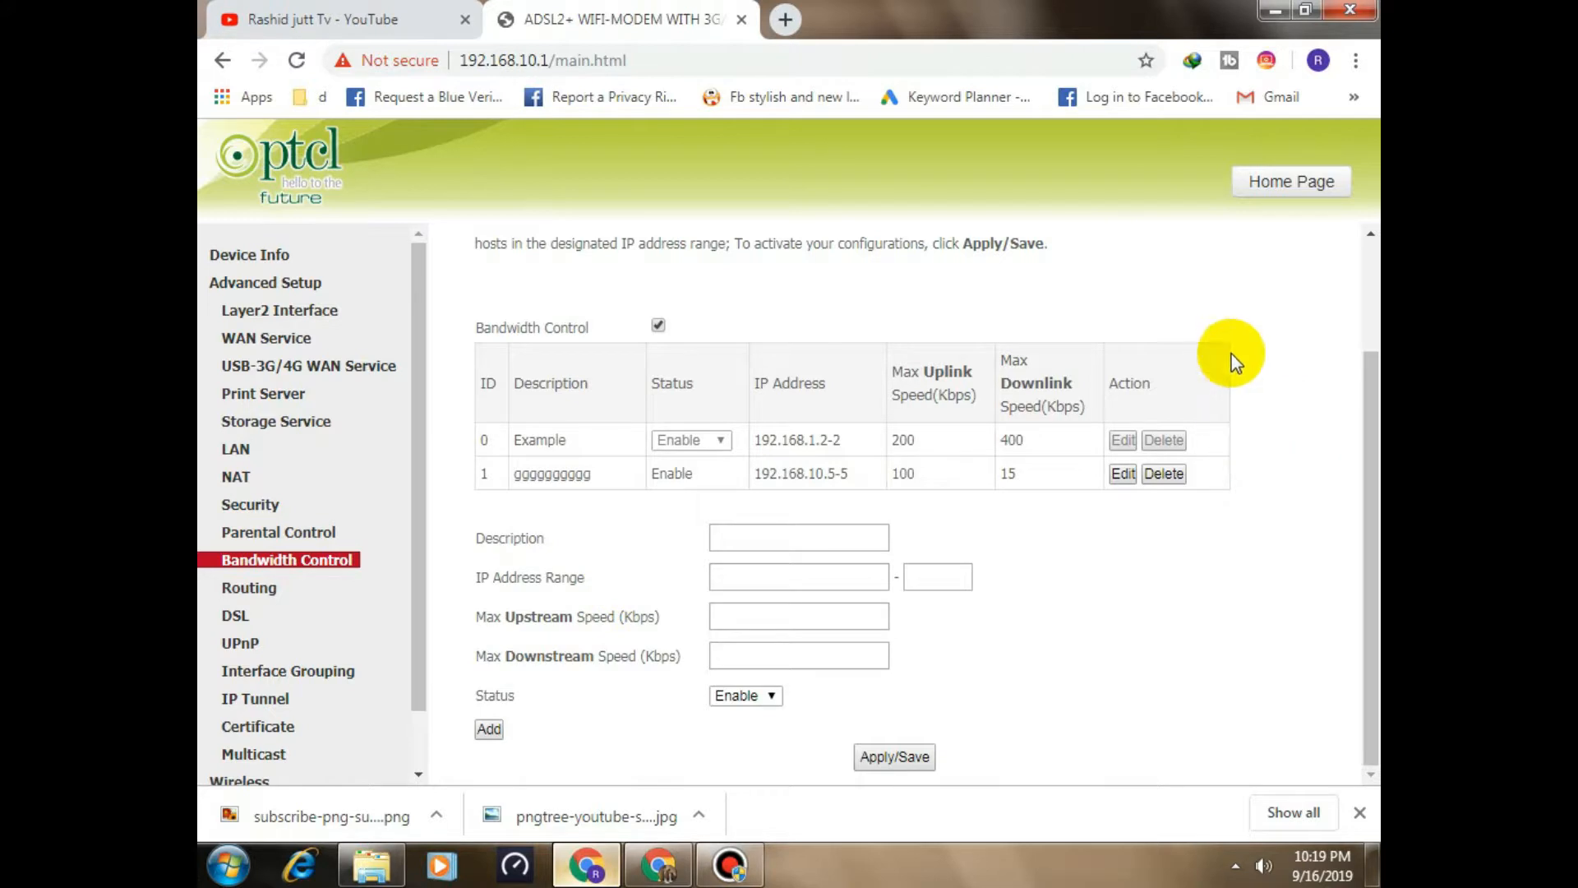
click(1162, 473)
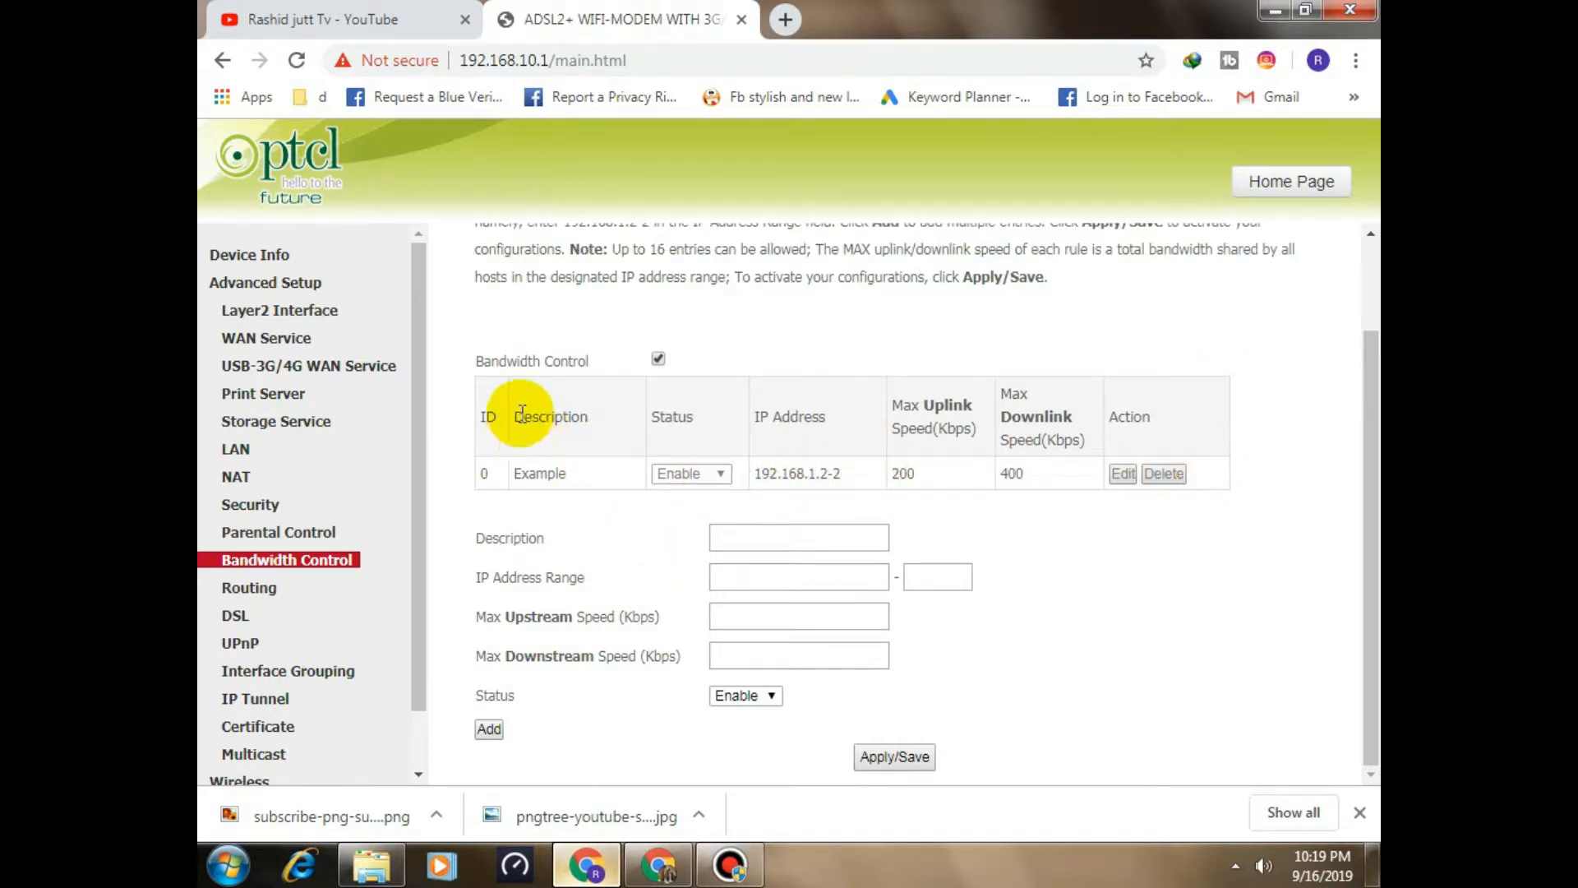
- Fill in the new bandwidth rule with description Ssssss and IP address range 192.168.10.8 to 8
drag(493, 416, 794, 412)
click(1033, 424)
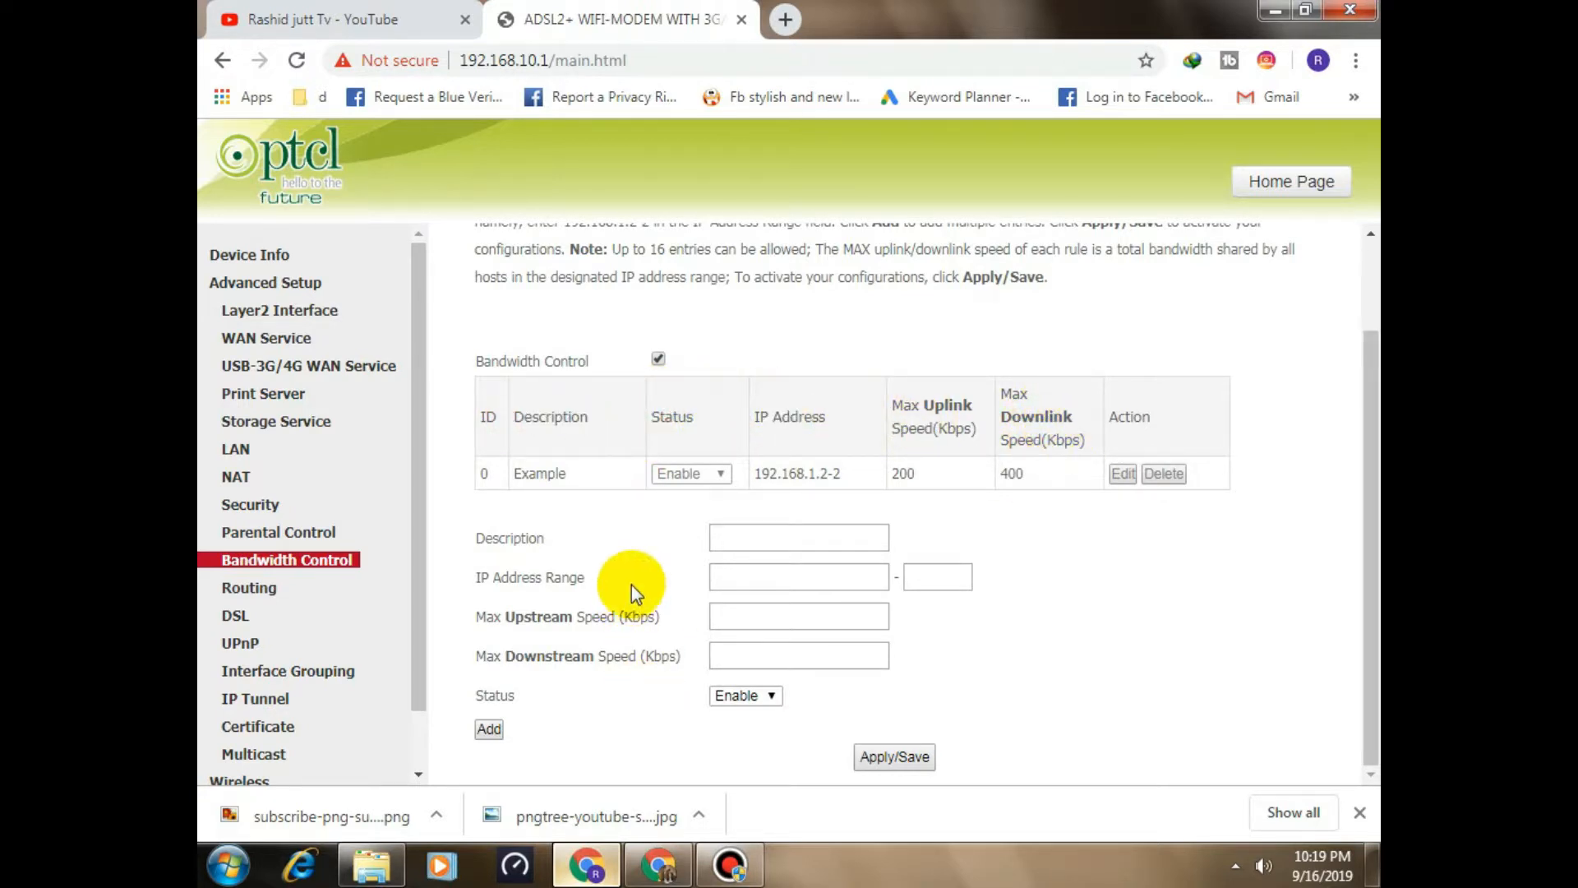
click(777, 533)
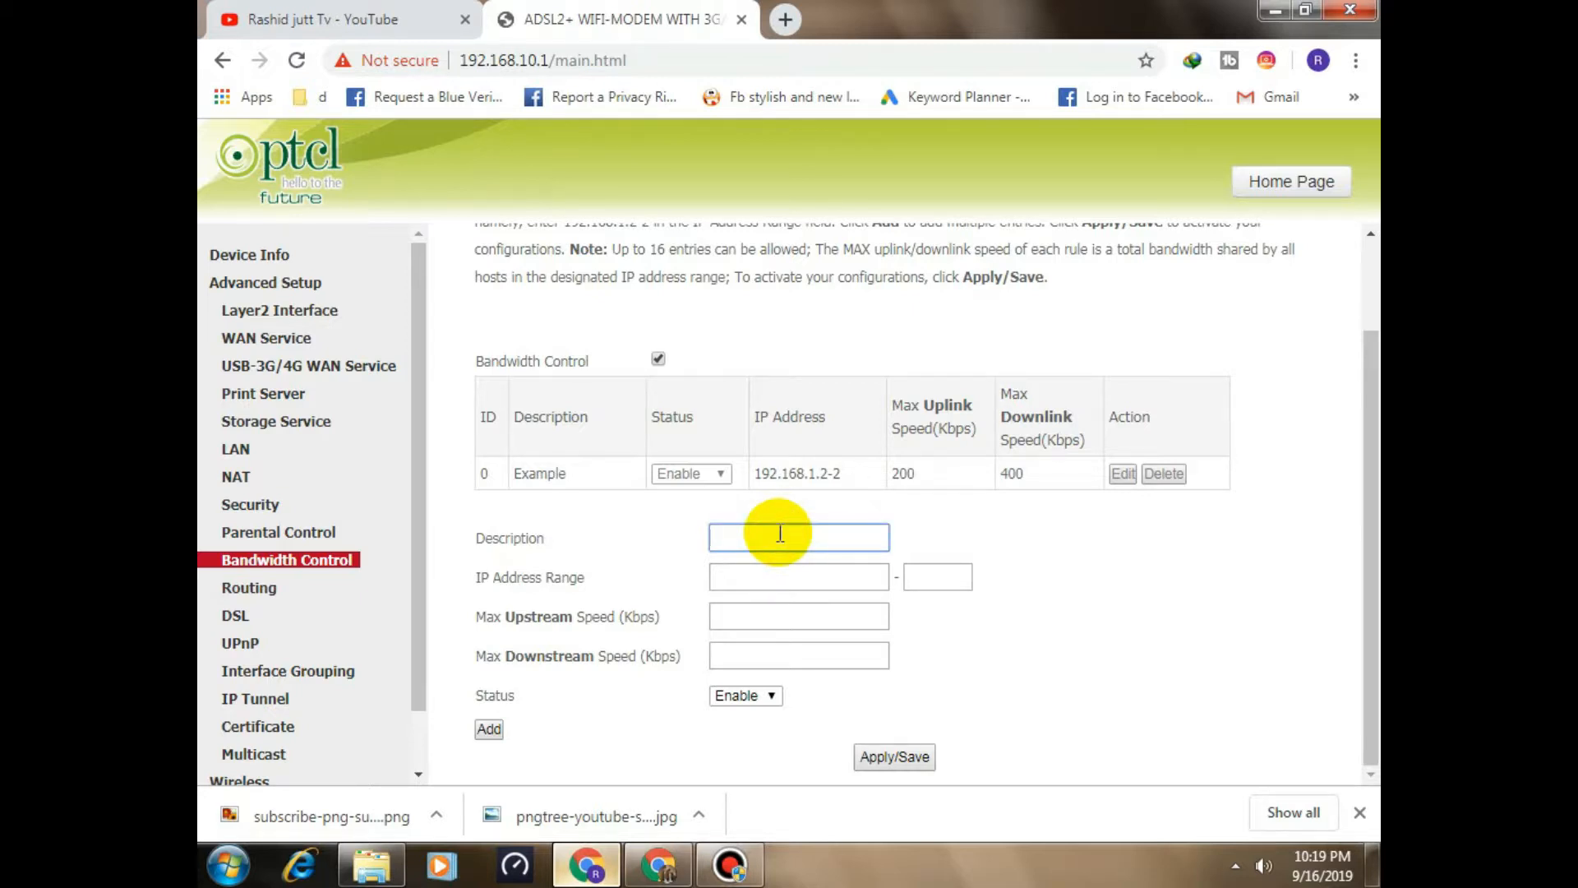
text(Ssssss)
click(744, 578)
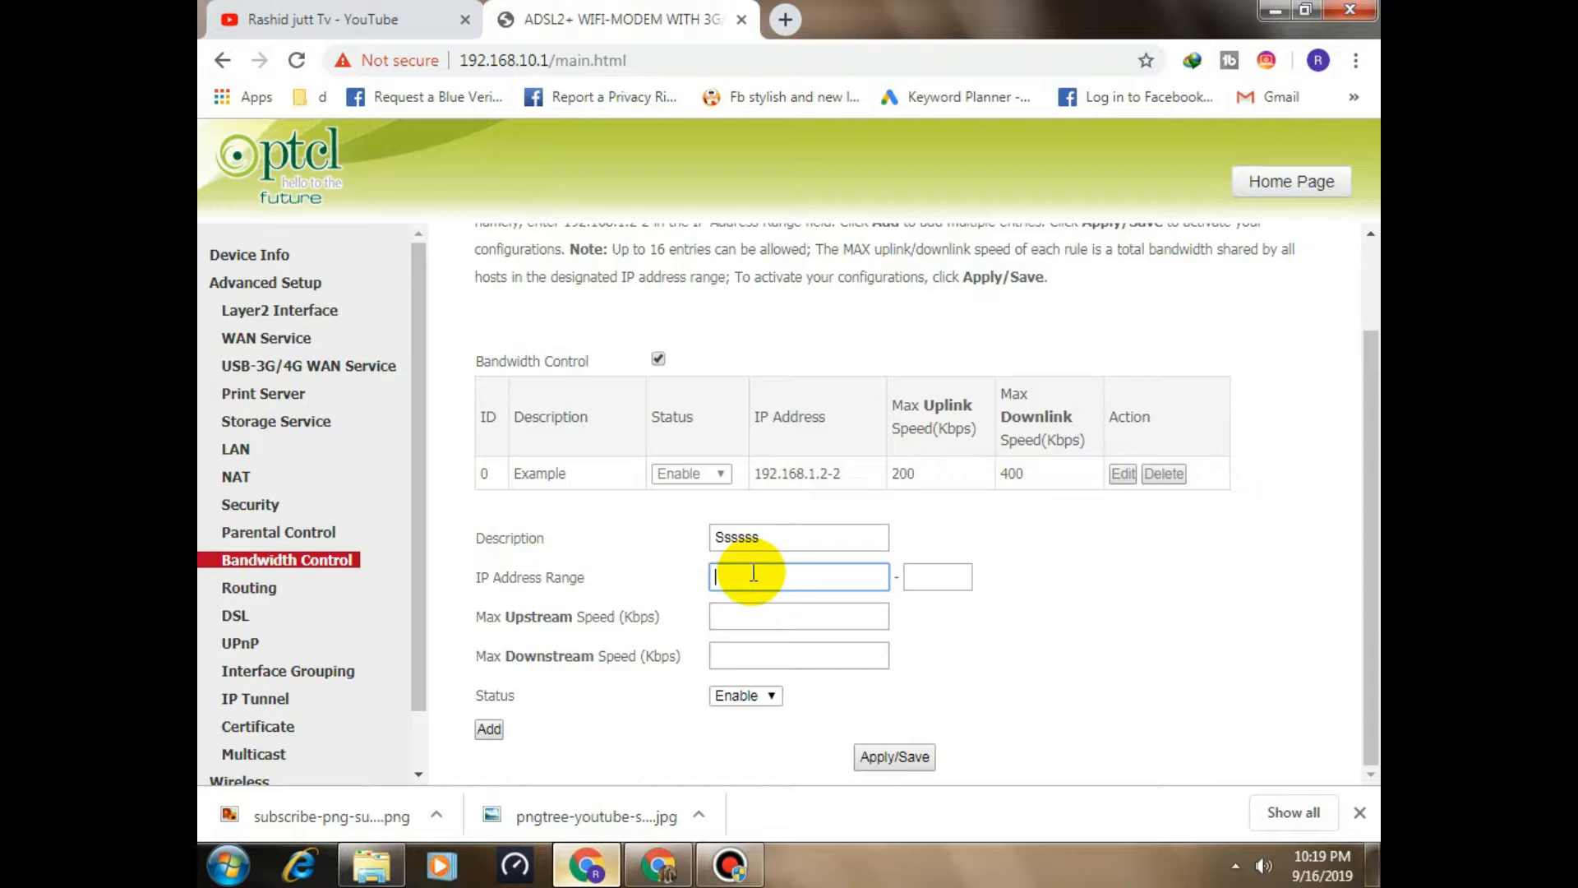
text(192.168.10.8)
click(914, 576)
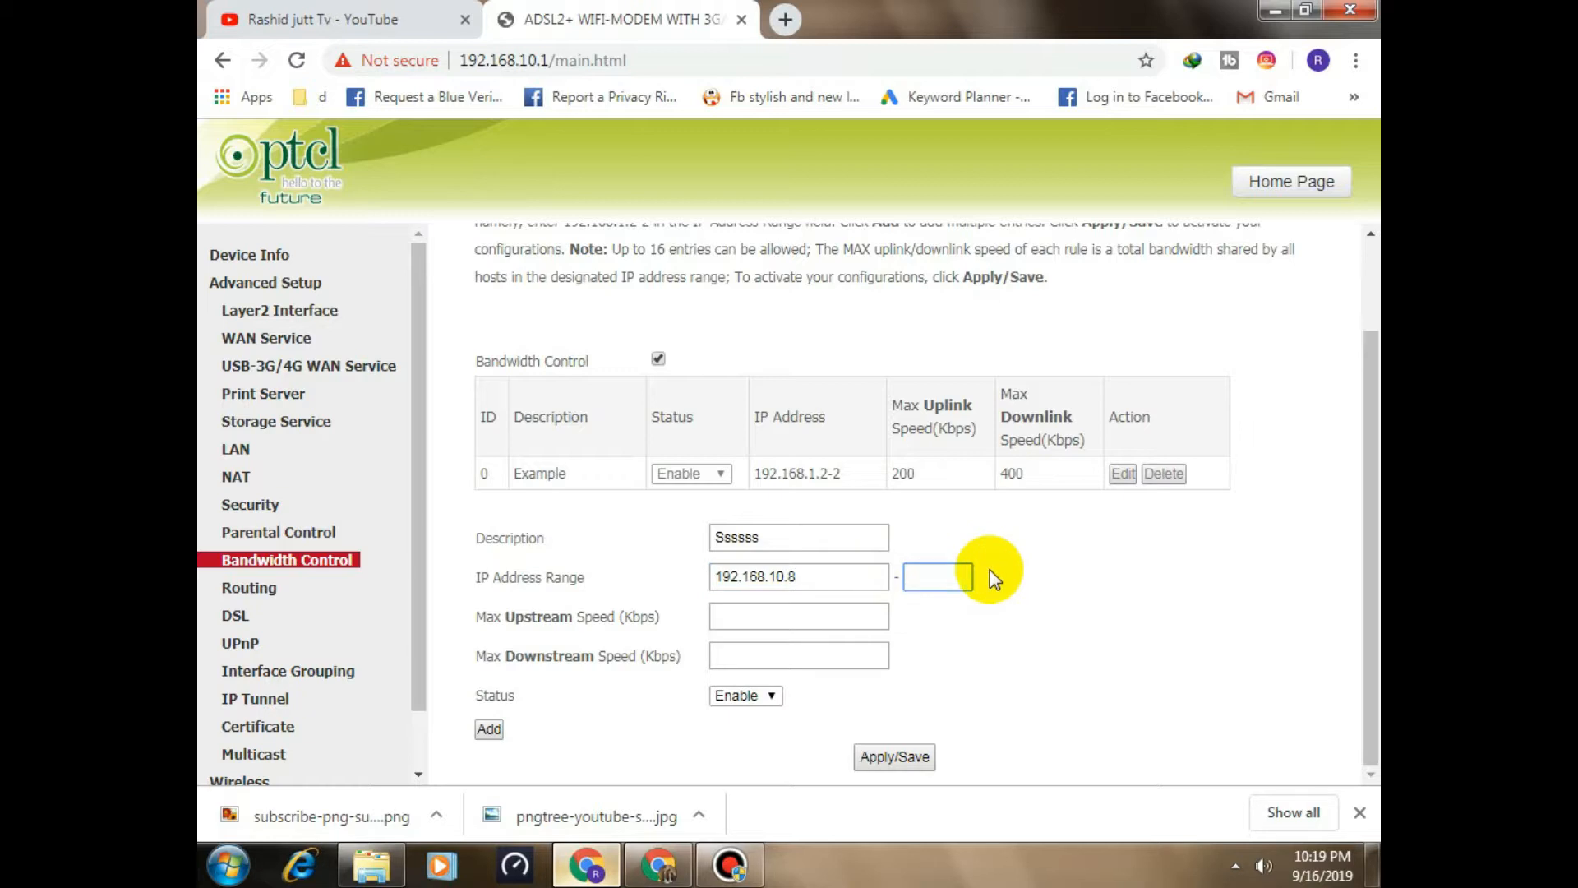
text(8)
- Try 100 as the end of the new rule's IP address range and return it to 8
click(723, 617)
click(775, 666)
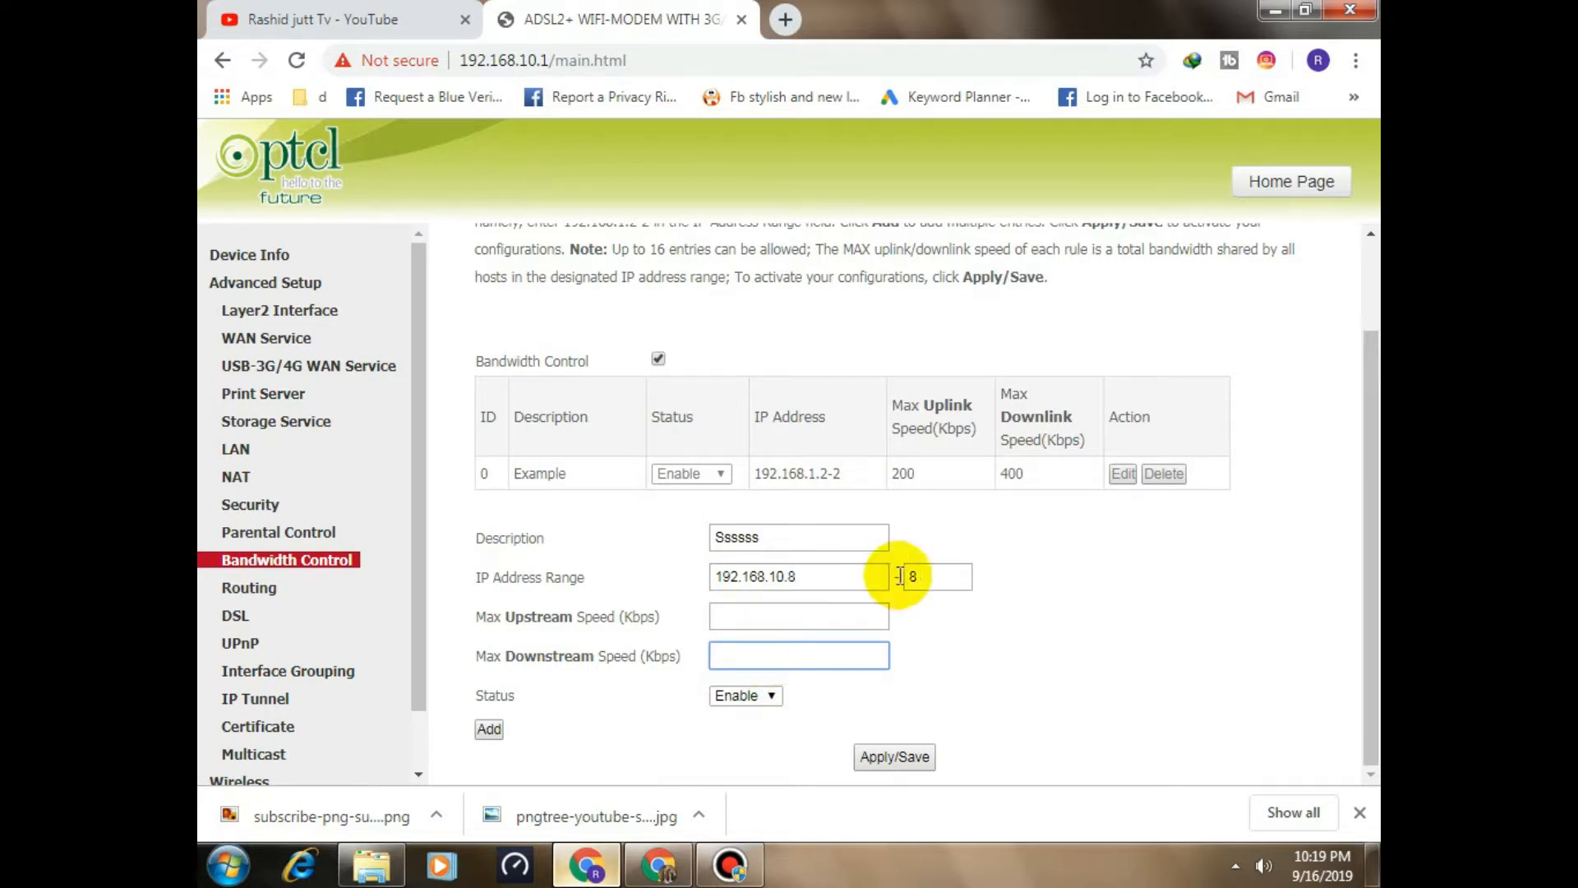
click(924, 576)
key(BackSpace)
text(100)
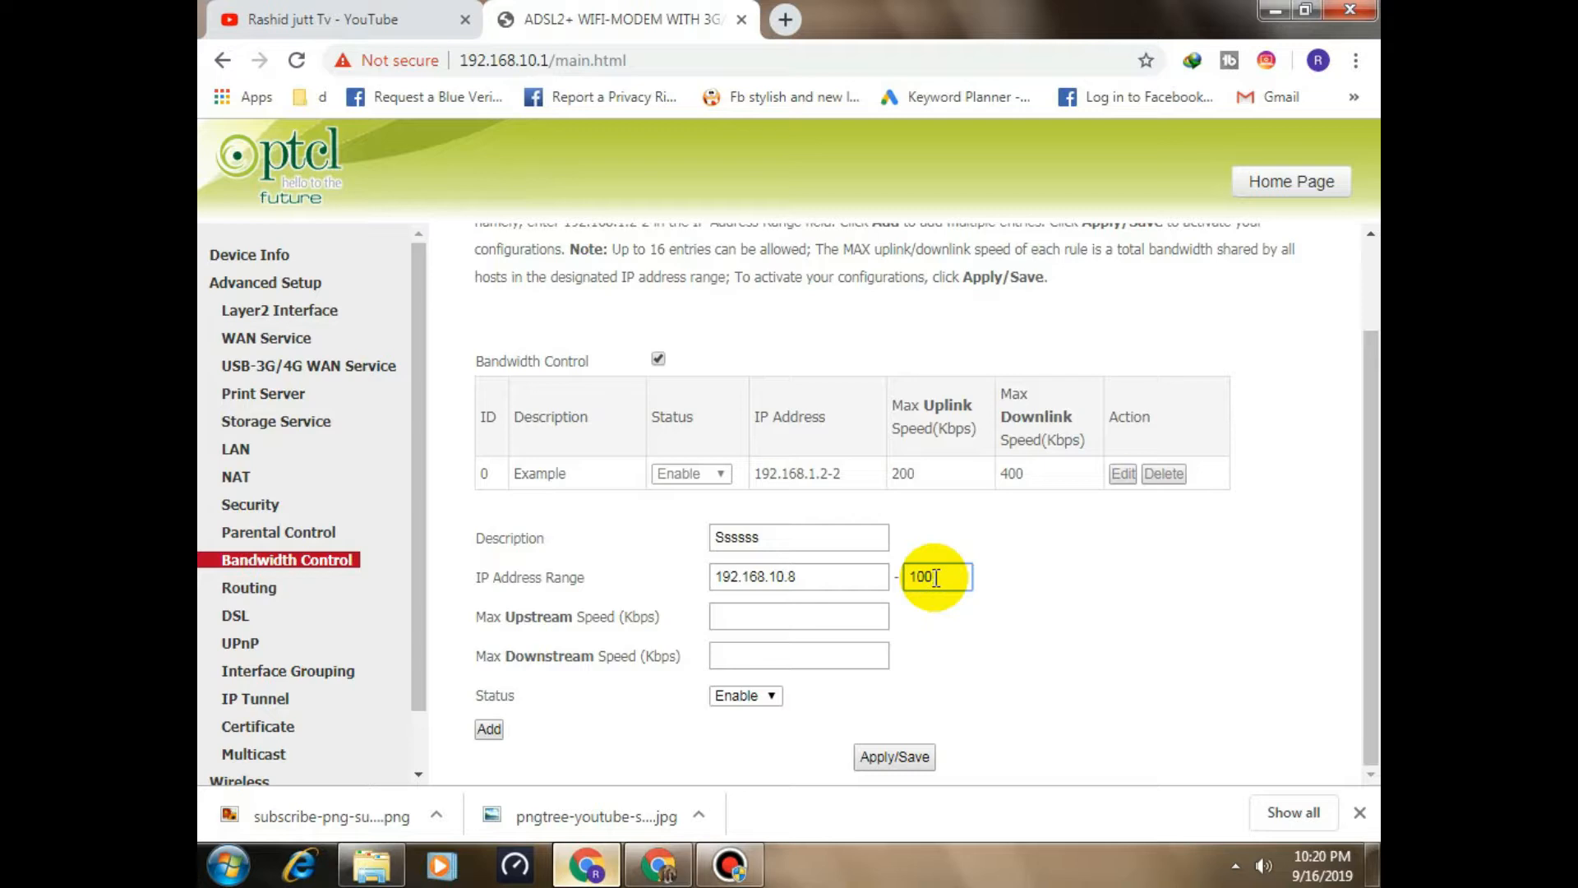
click(846, 574)
click(950, 576)
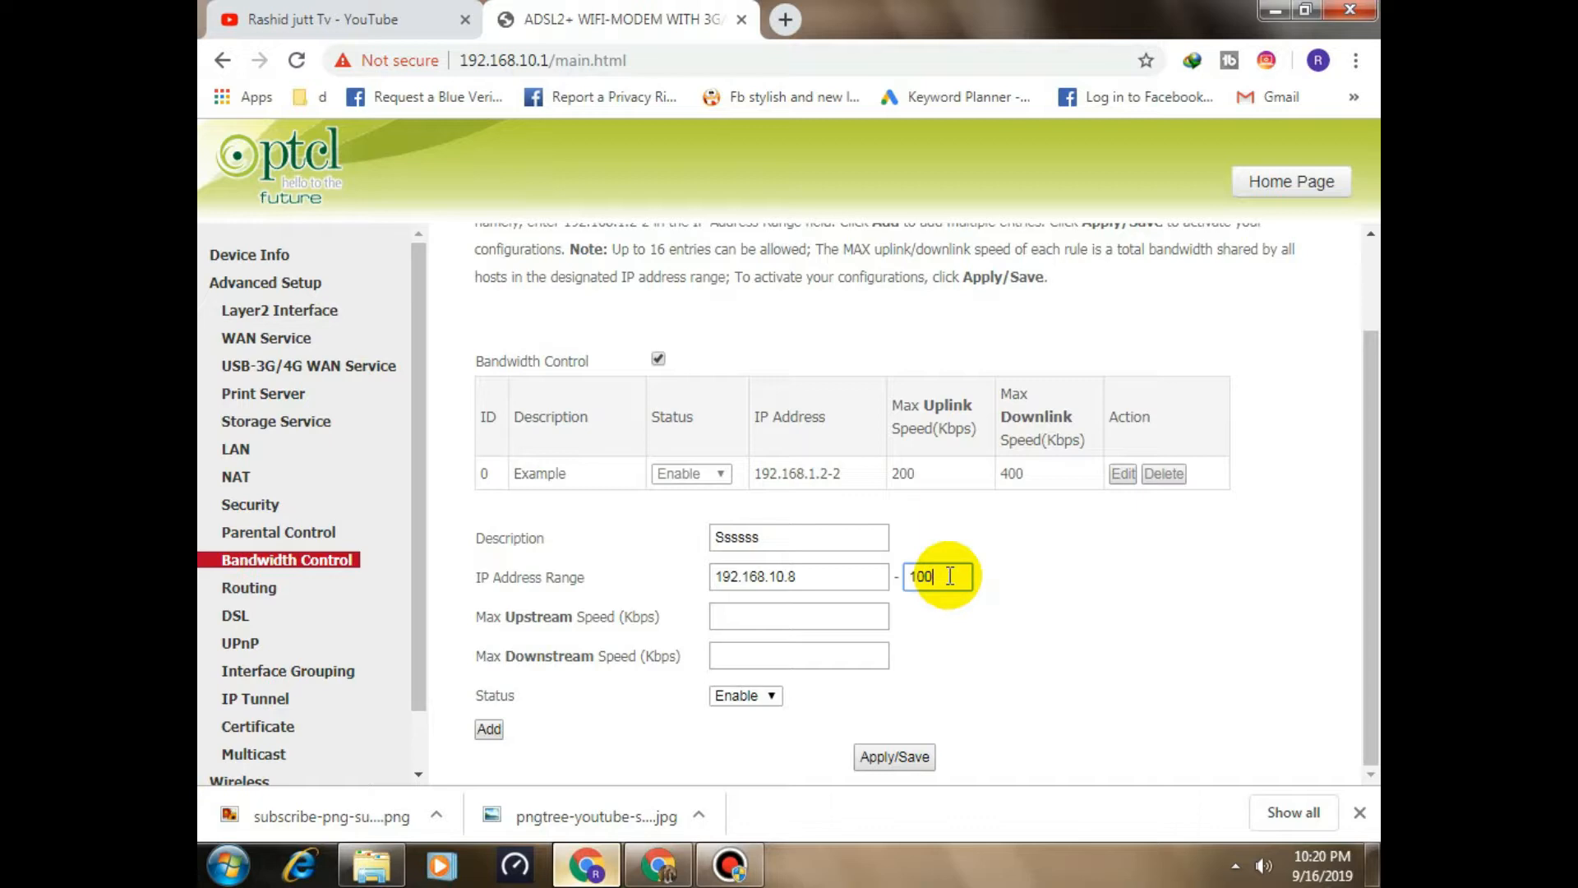
drag(950, 575, 902, 573)
text(8)
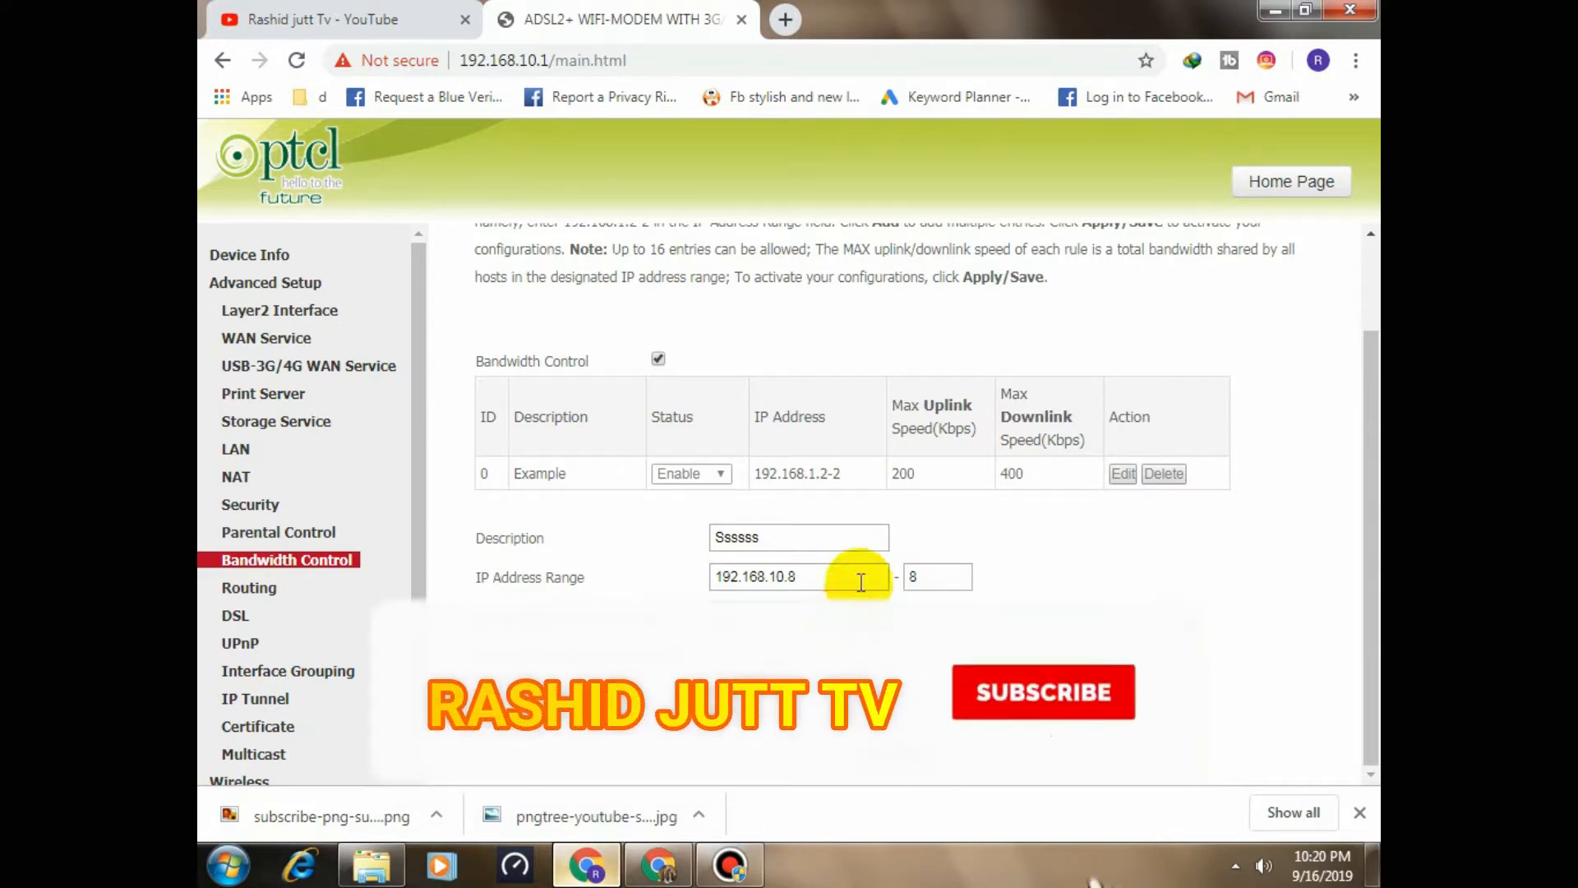
click(945, 577)
click(787, 616)
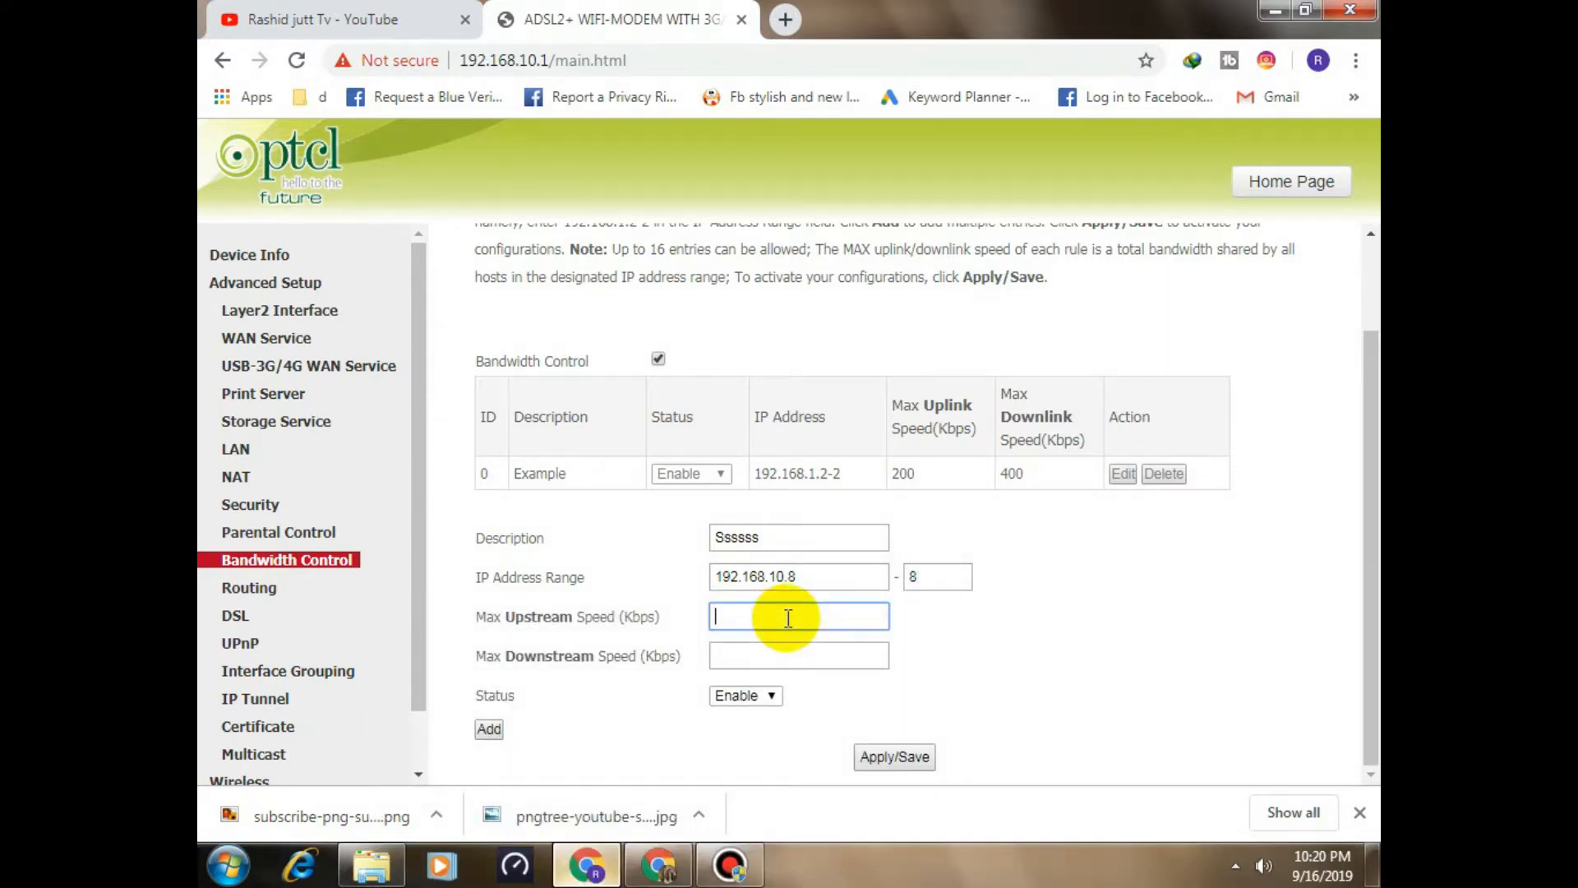
click(843, 576)
click(955, 581)
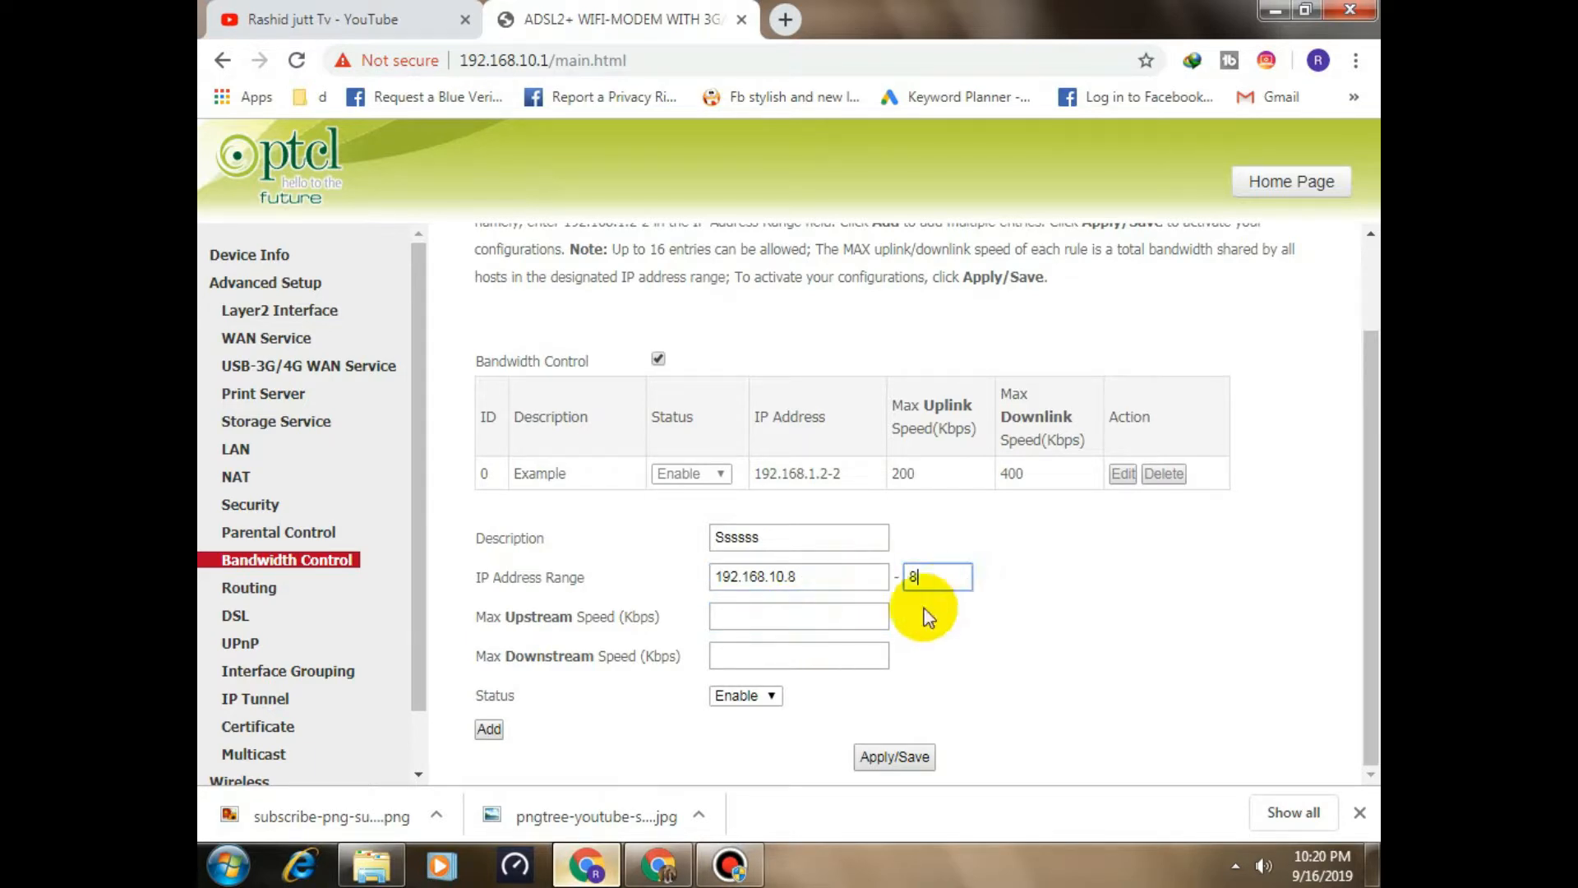
- Set the rule's max downstream speed to 100 Kbps and max upstream speed to 15 Kbps, and save it
click(850, 628)
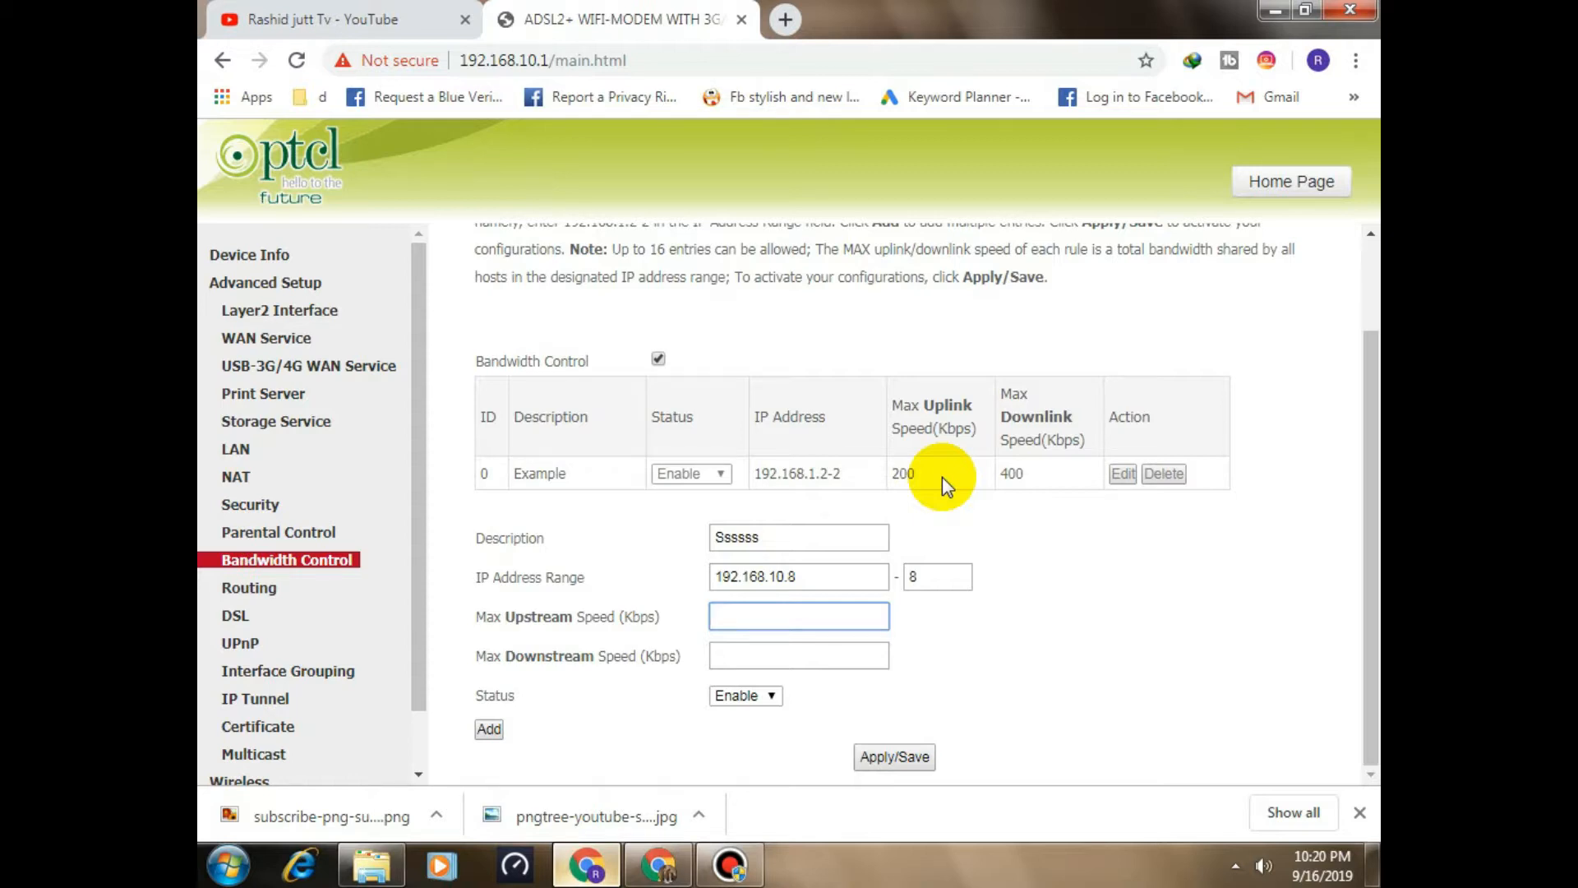
click(779, 654)
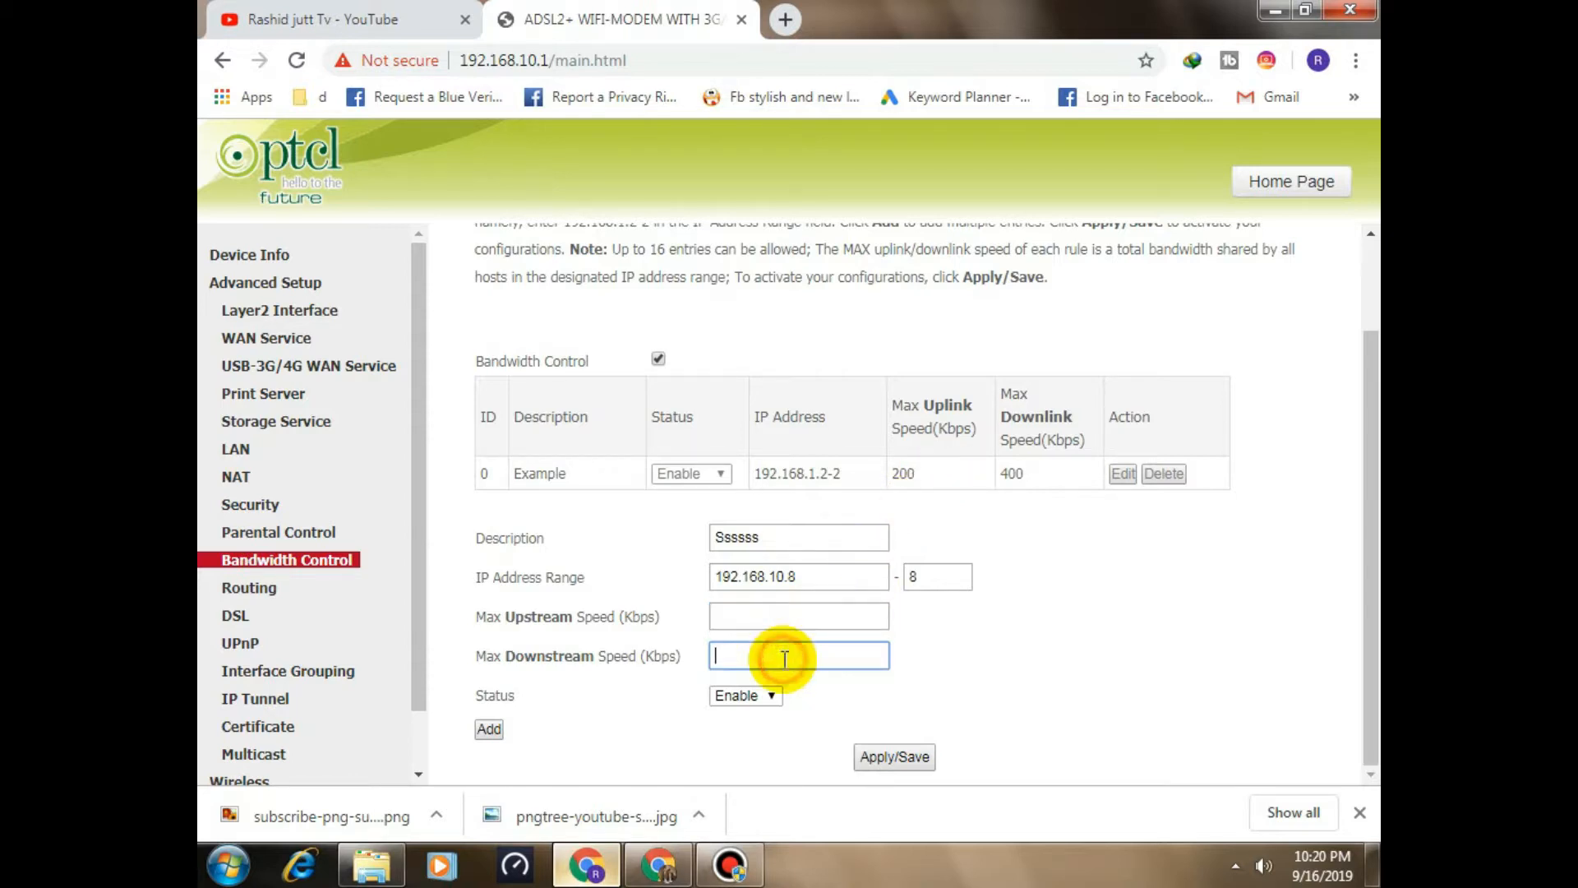
text(100)
click(781, 617)
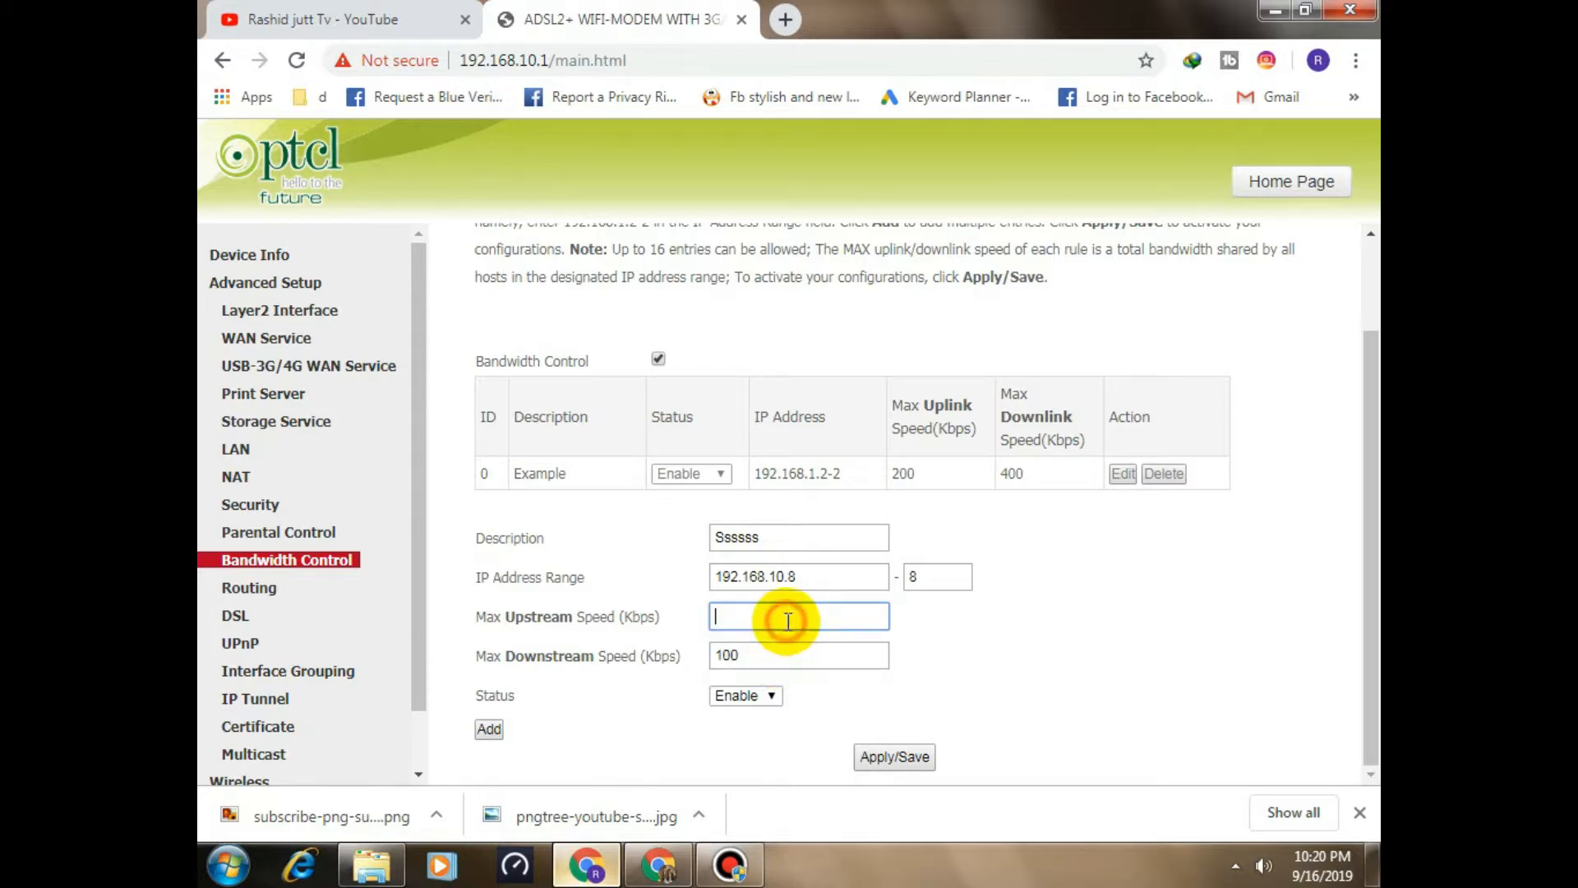
text(15)
click(901, 758)
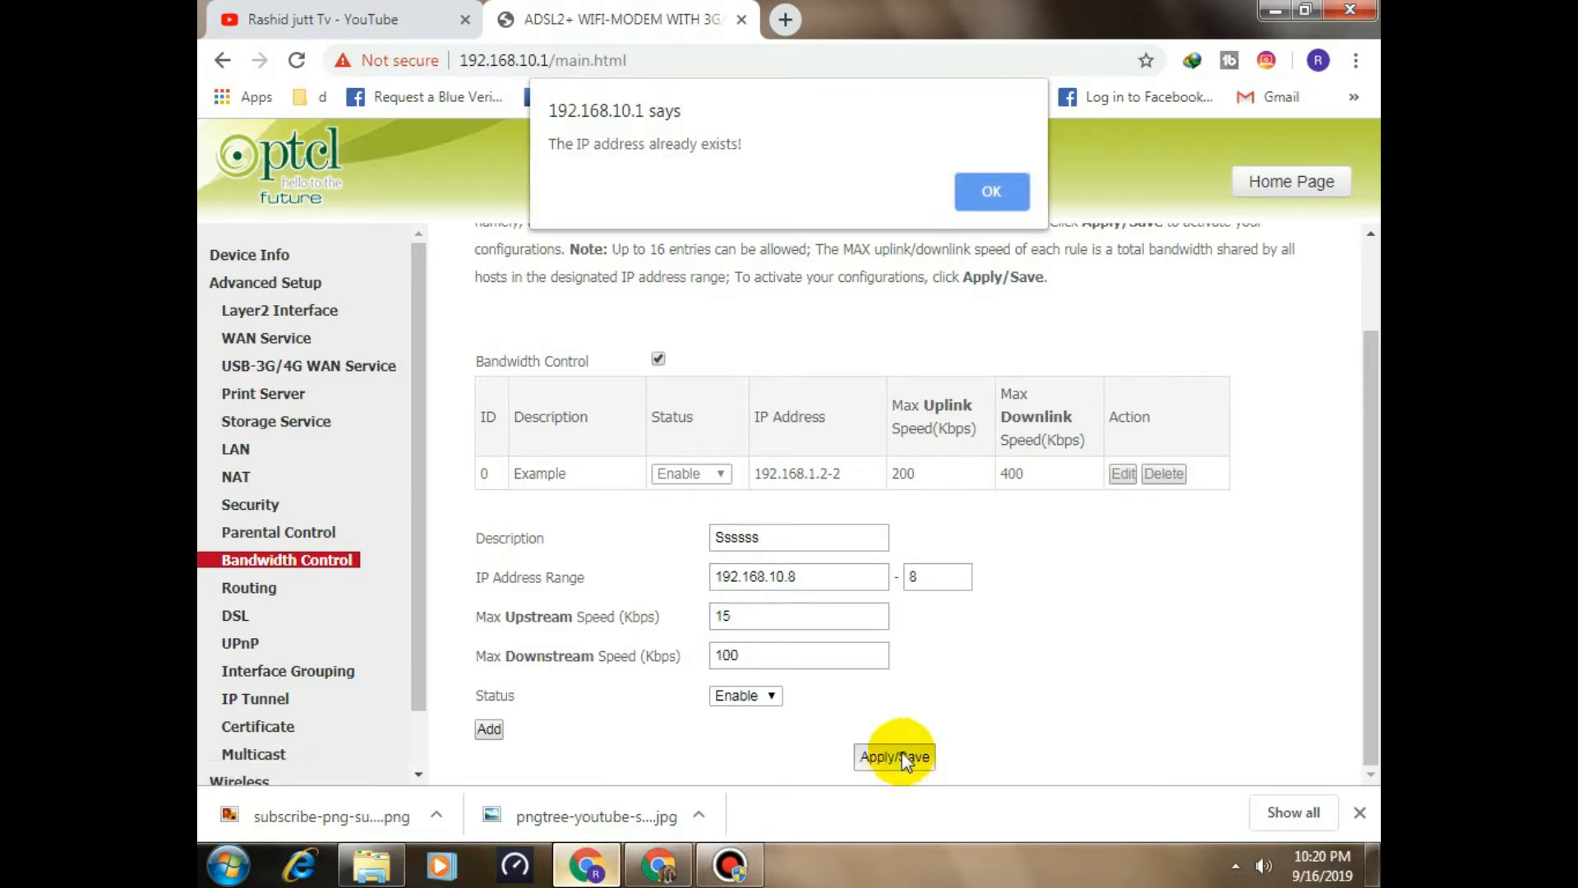
click(986, 189)
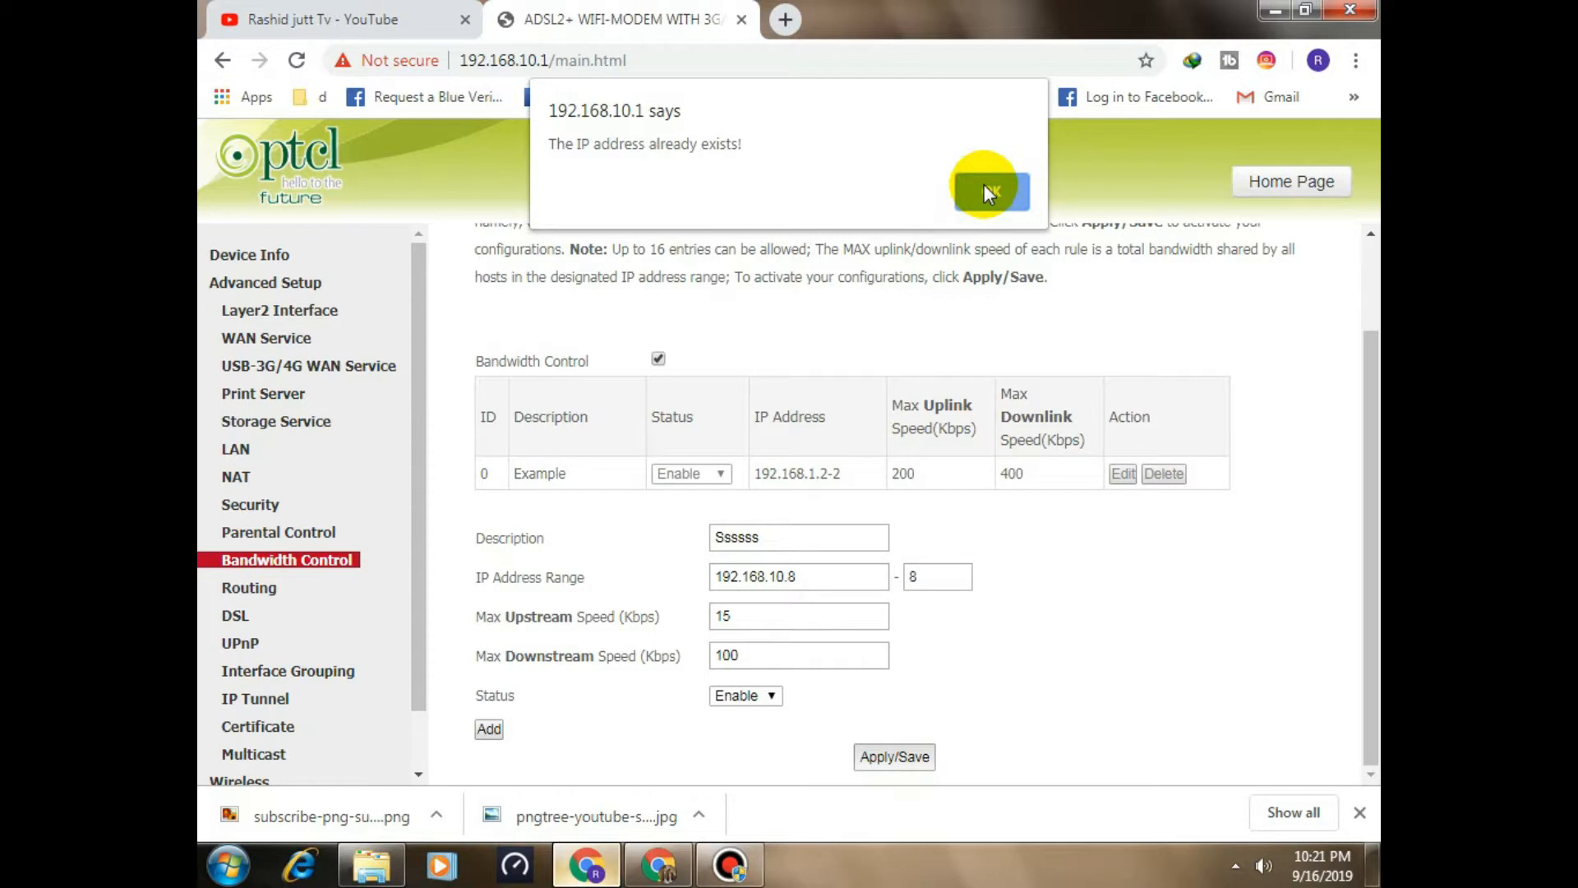
click(987, 189)
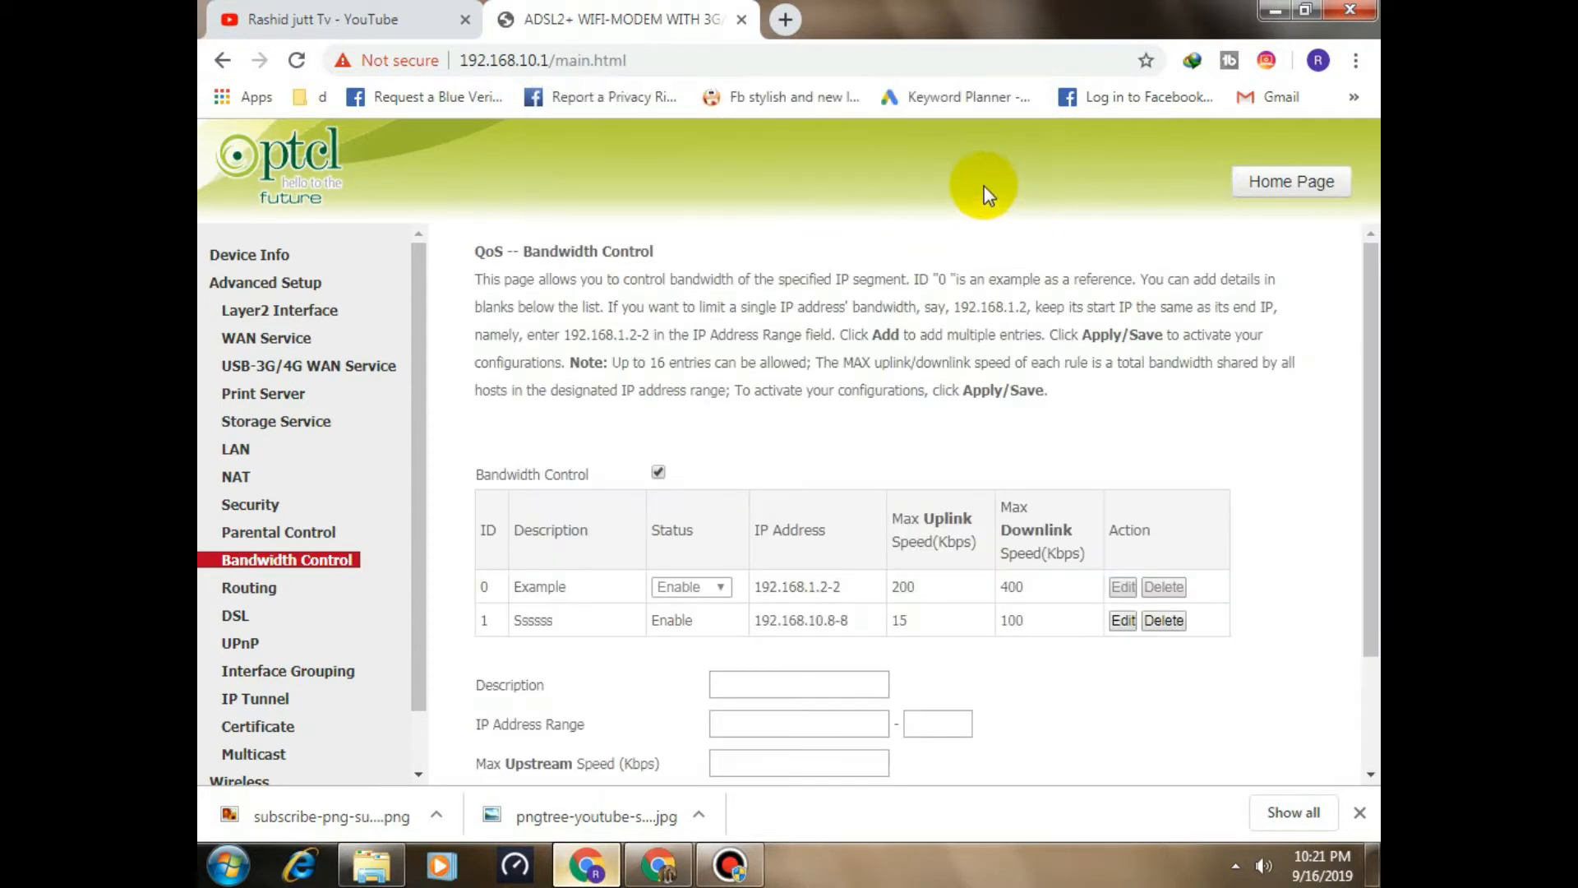
- Review the saved Ssssss rule's description, IP range, uplink limit and downlink limit in the rule table
scroll(871, 486, down, 2)
scroll(870, 485, up, 2)
scroll(870, 485, down, 2)
drag(806, 474, 756, 476)
drag(506, 474, 731, 501)
click(839, 482)
click(911, 480)
drag(964, 476, 1018, 475)
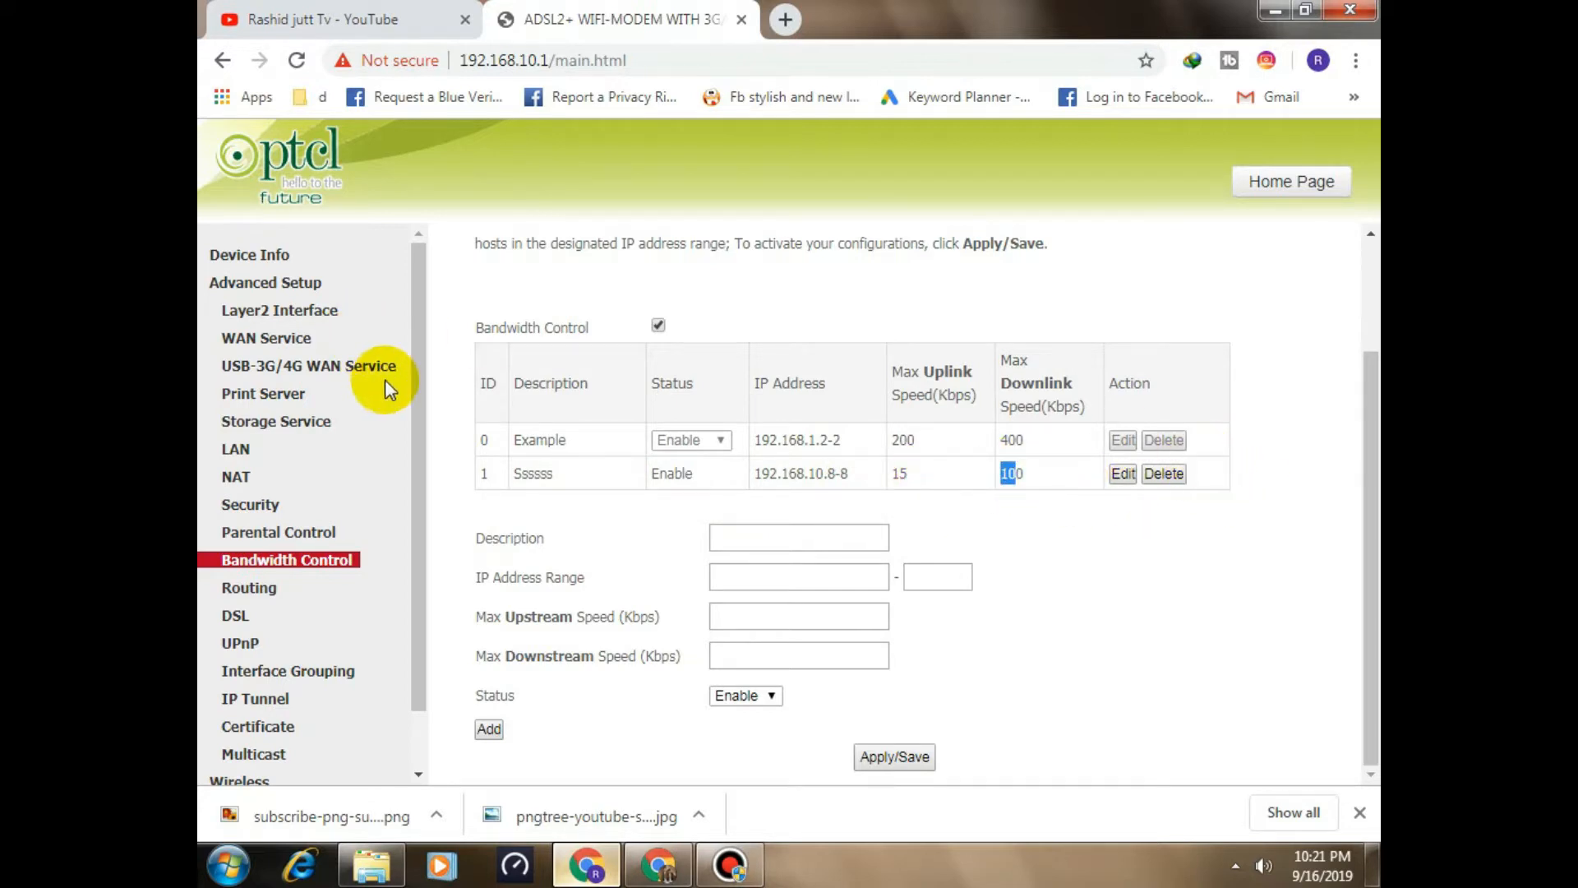
- Switch Bandwidth Control off and back on
scroll(876, 531, up, 2)
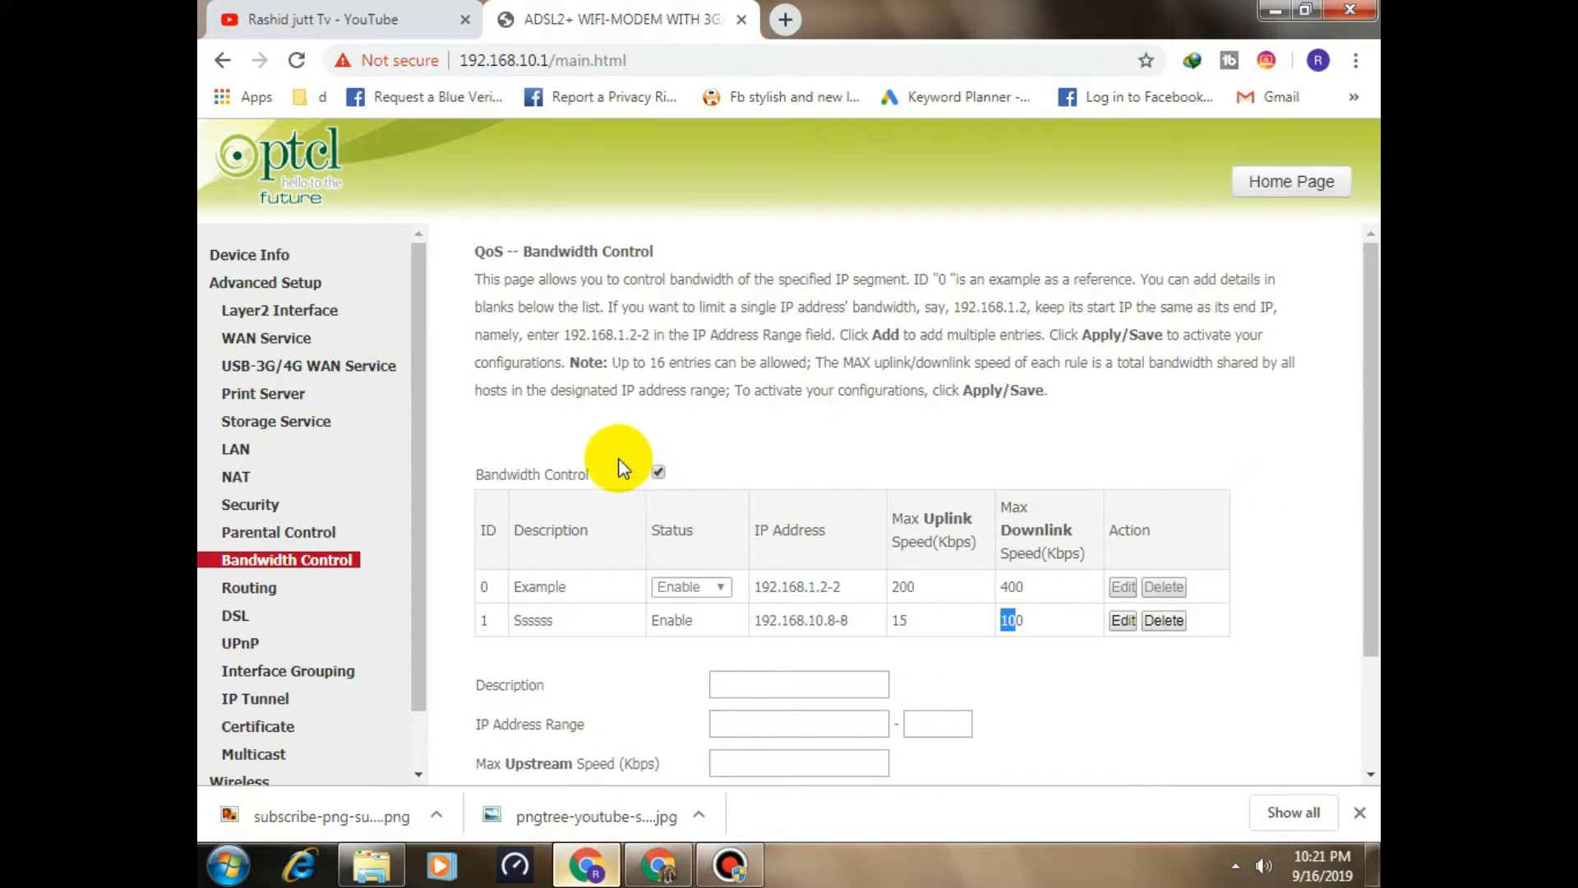
click(659, 474)
click(658, 473)
scroll(822, 487, down, 2)
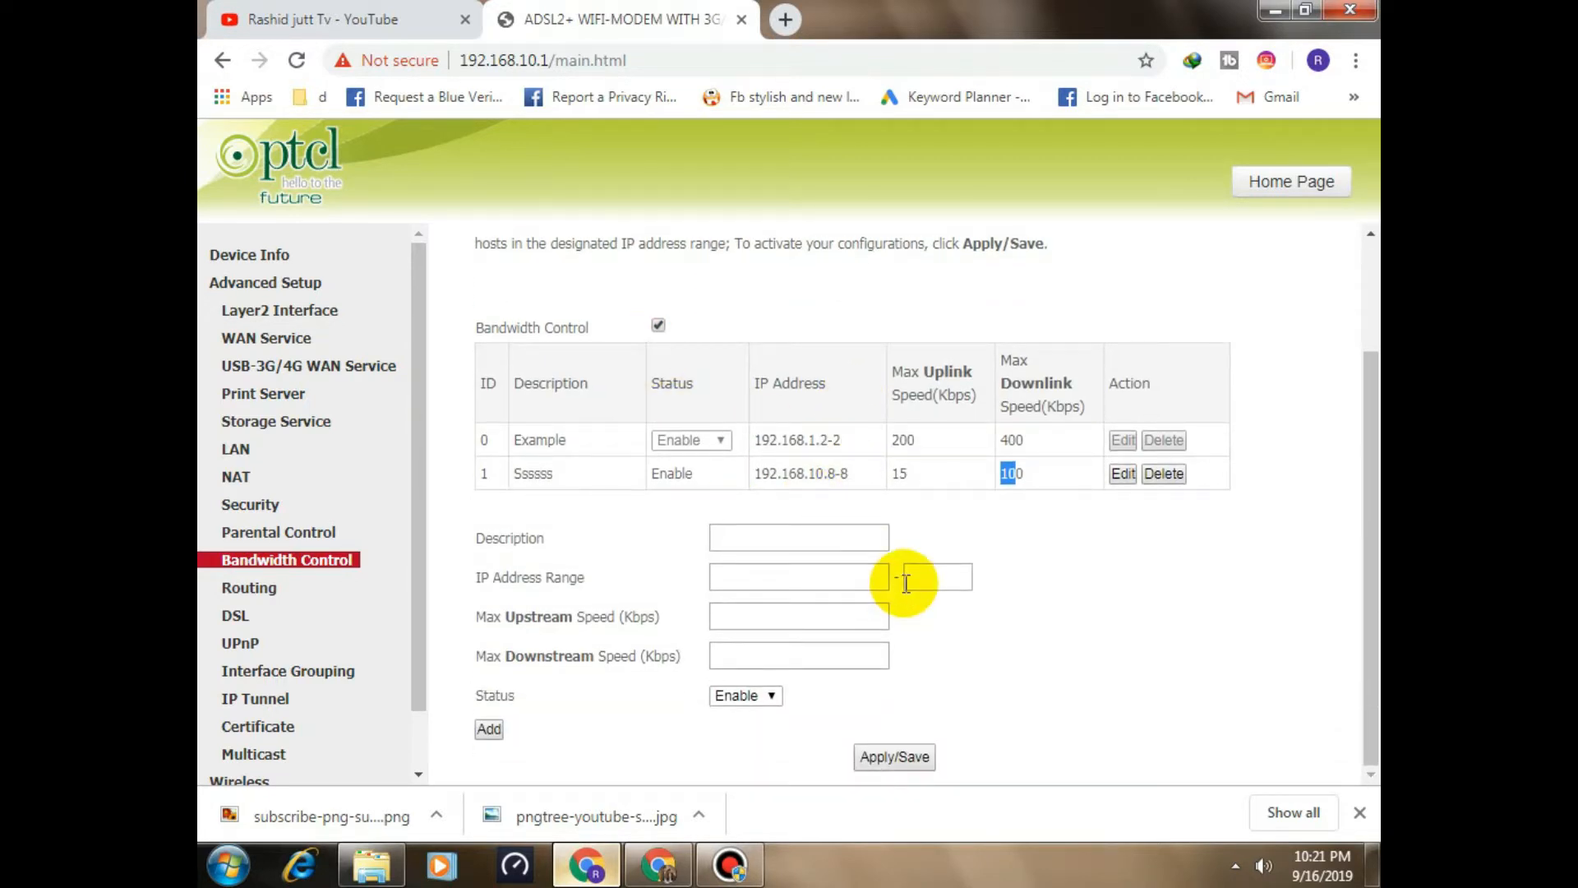
- Compare the Ssssss rule's IP range with the HUAWEI_Mate_10_lite device's address in the DHCP leases
drag(762, 474, 860, 491)
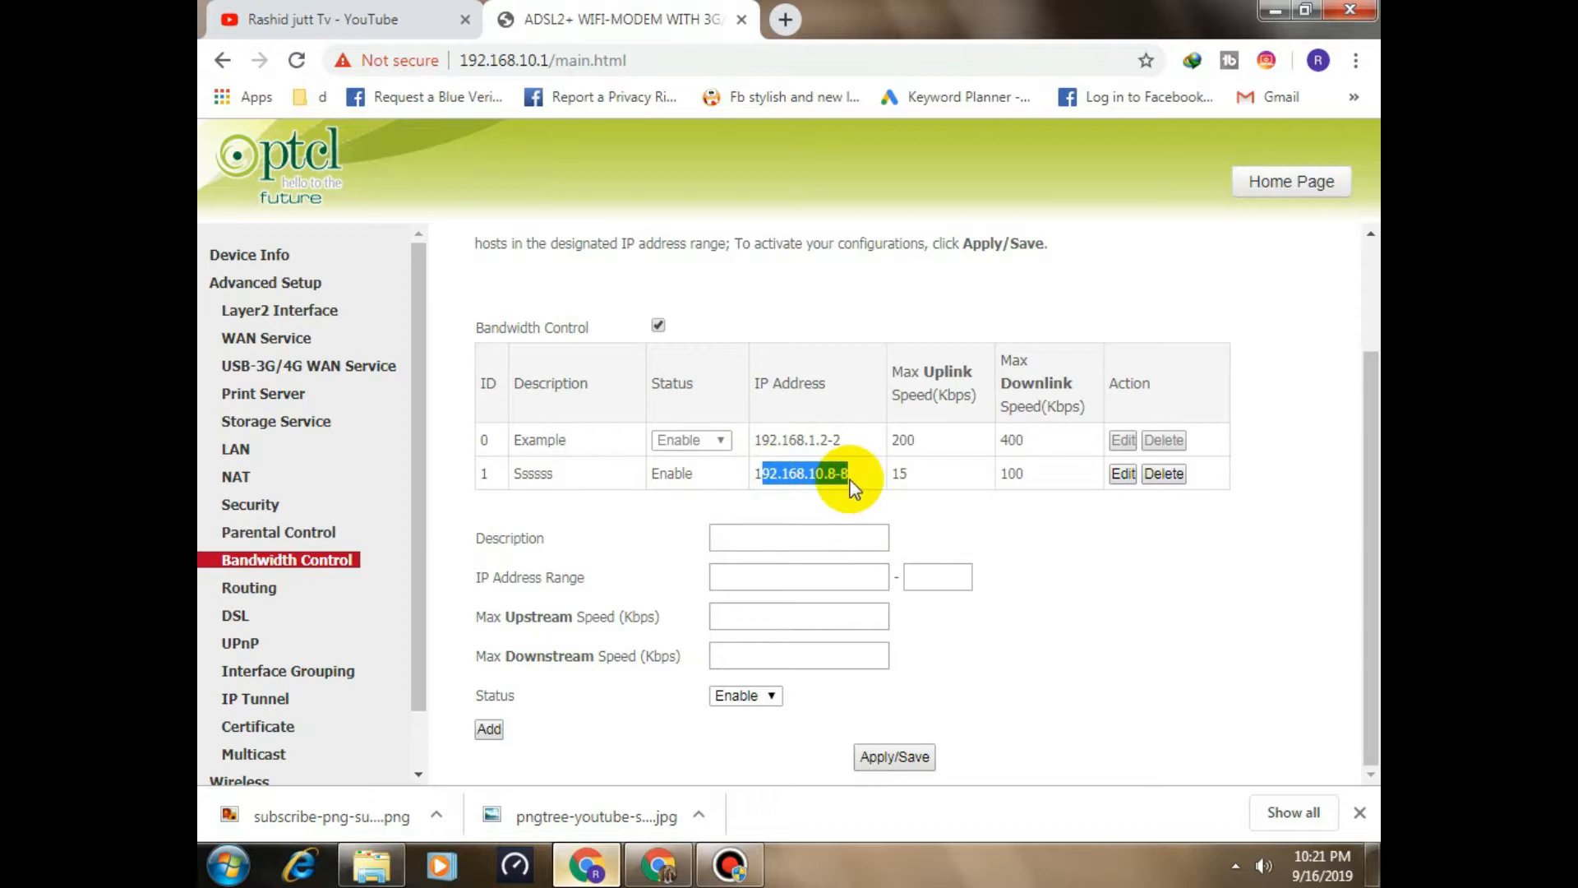
click(849, 483)
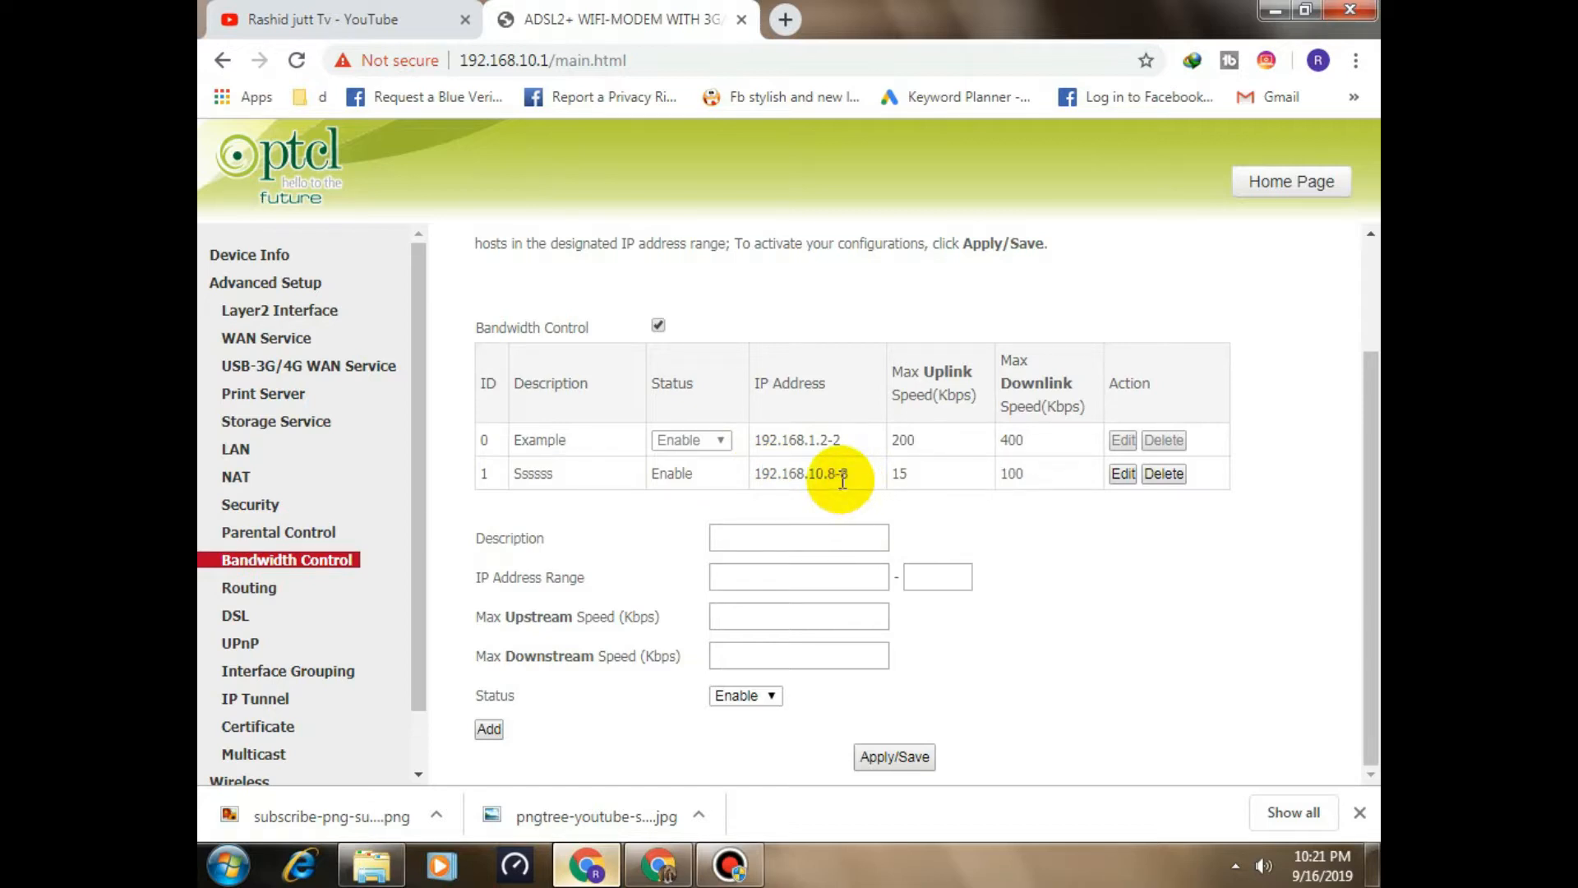
click(246, 255)
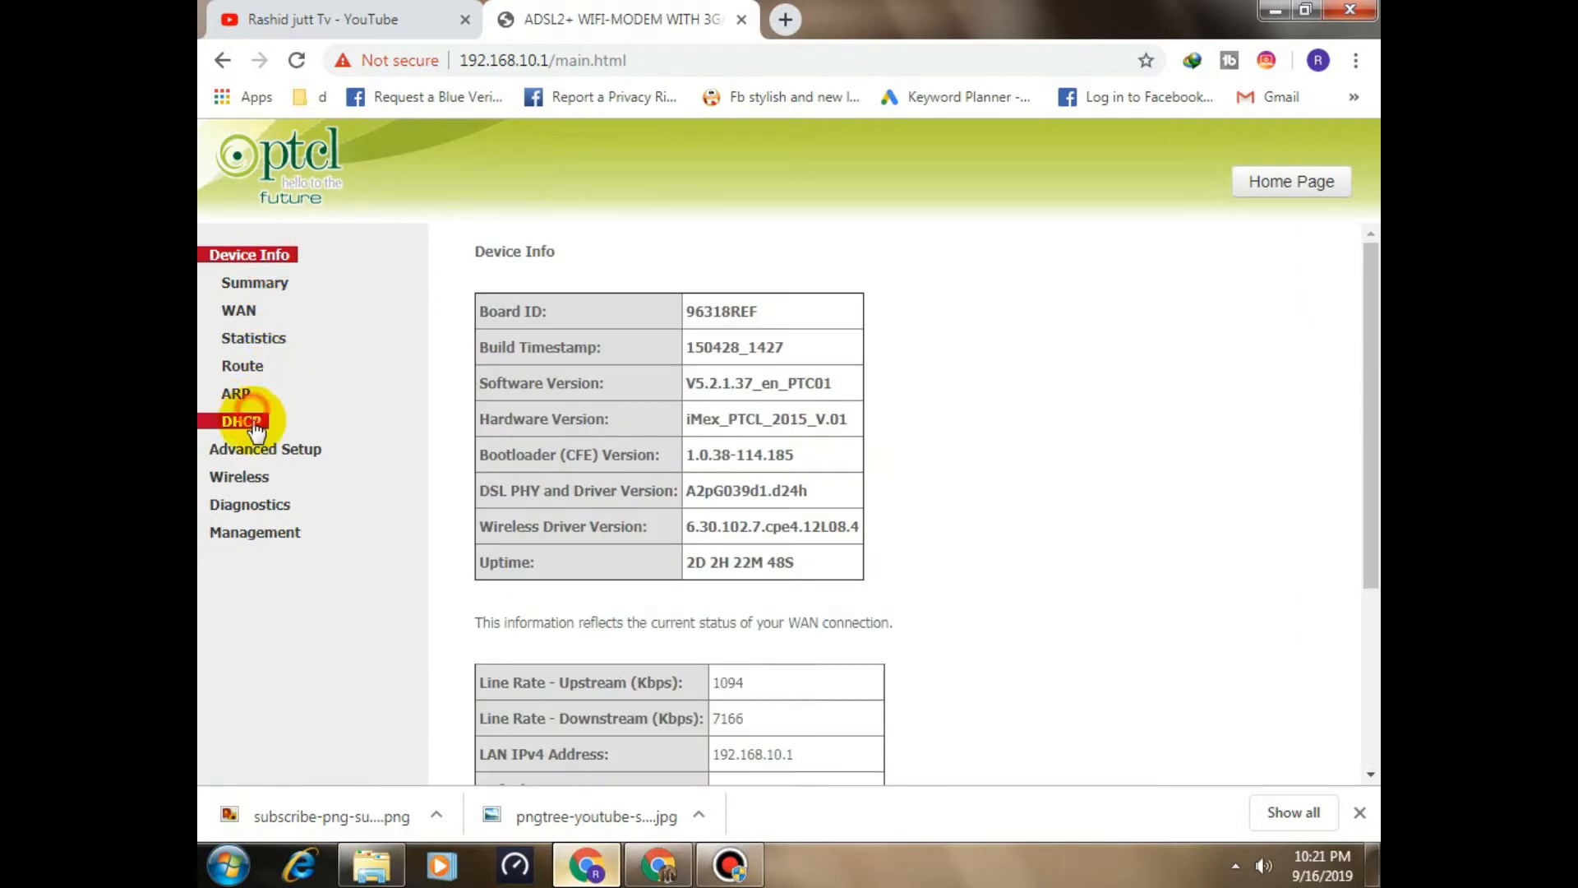
click(241, 420)
drag(803, 580, 898, 583)
- Inspect the MAC addresses of the authenticated stations in the wireless Station Info
click(263, 473)
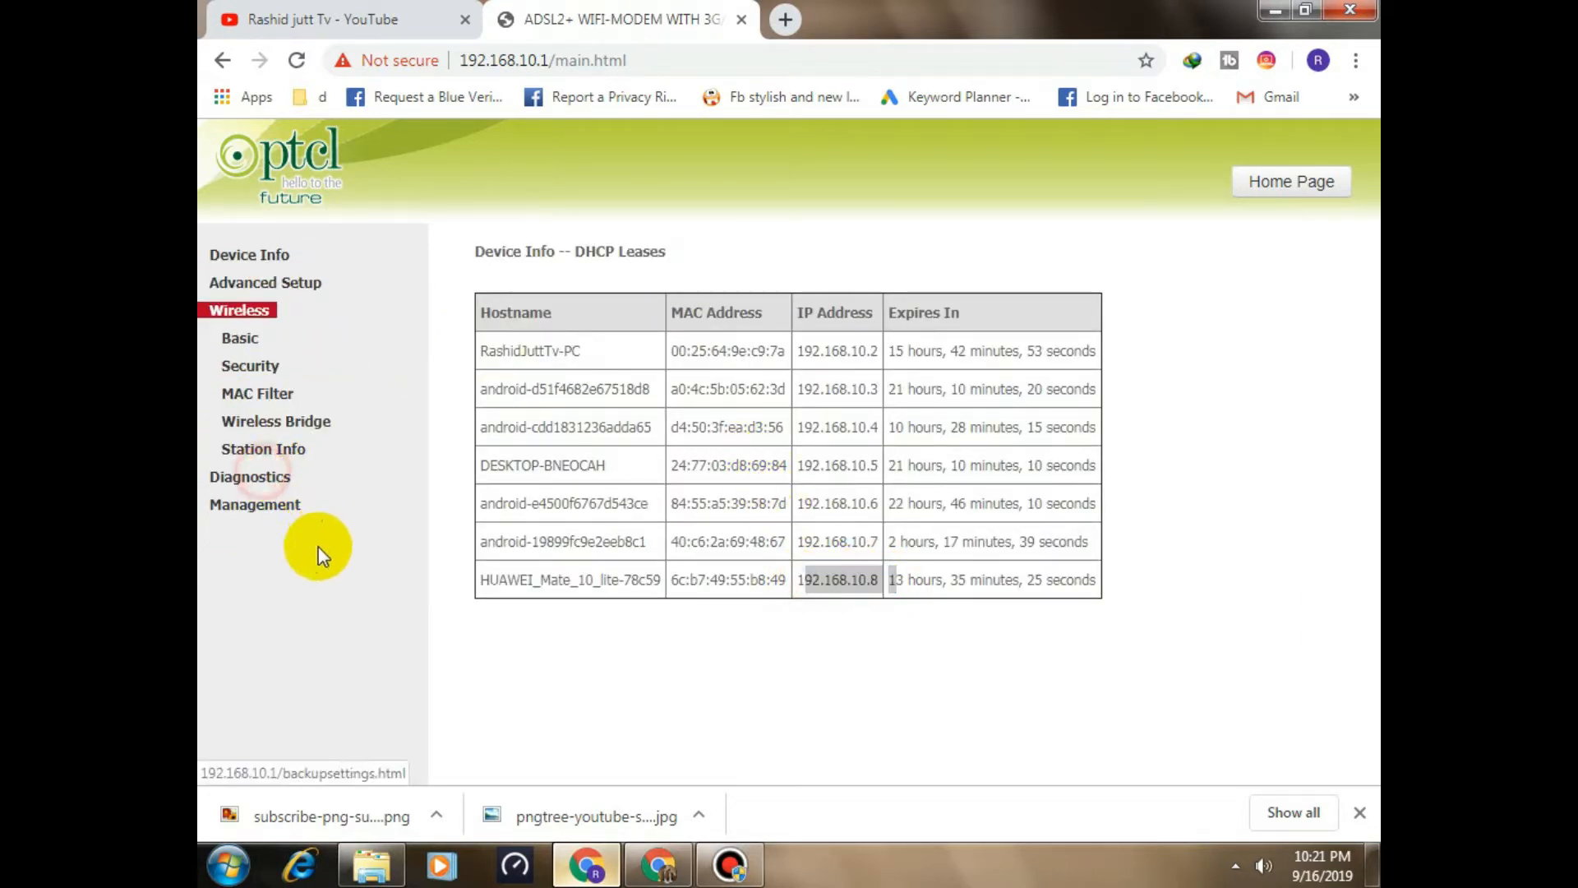
click(283, 450)
drag(605, 378, 458, 370)
click(493, 366)
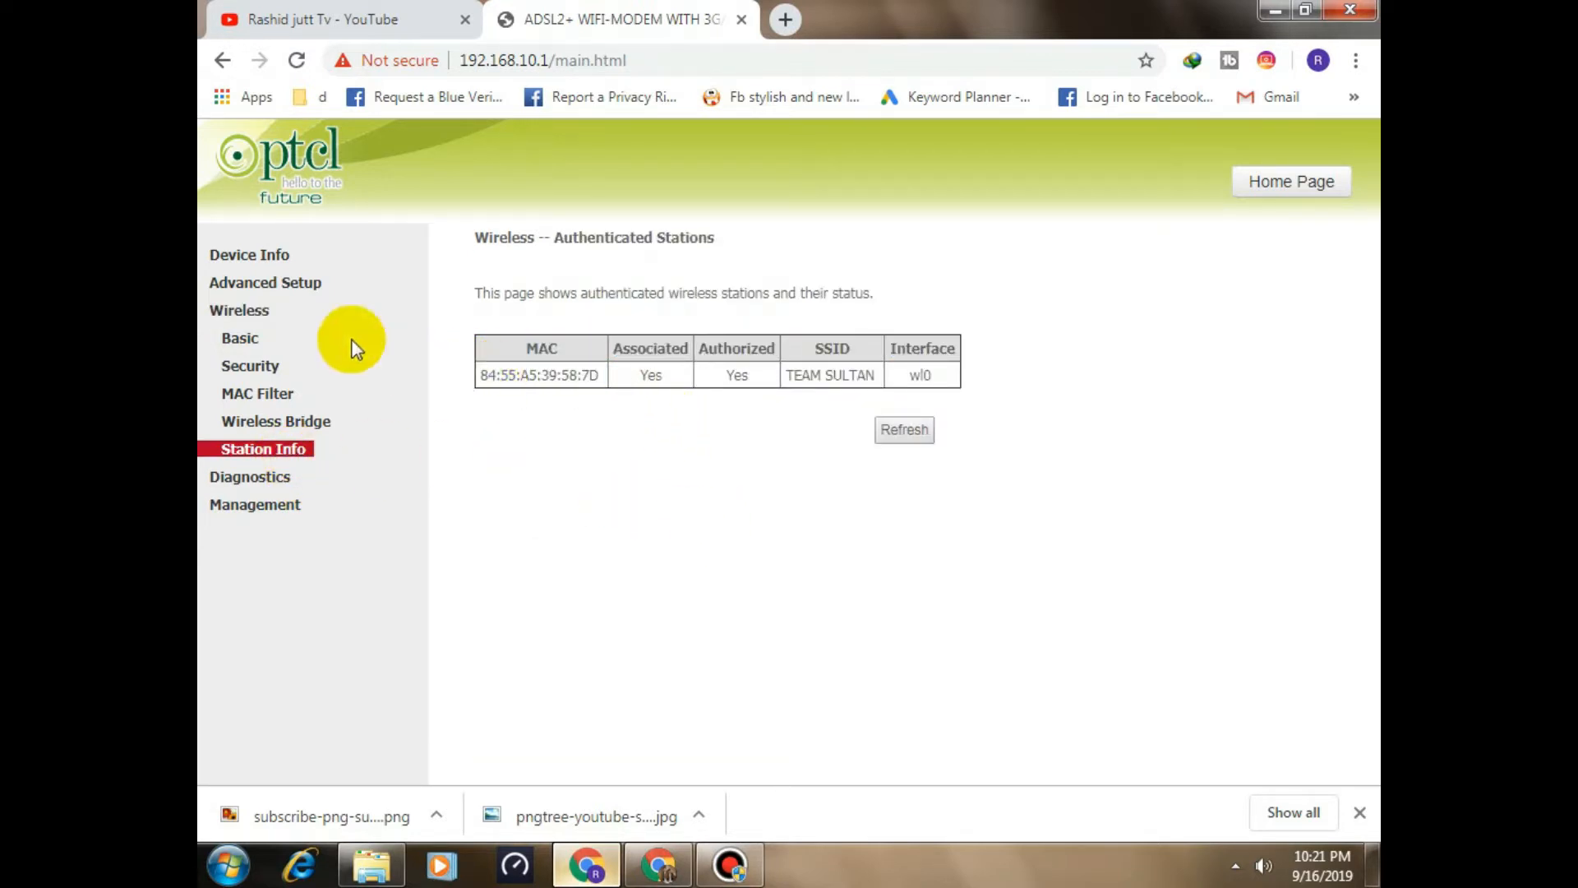
- Return to the DHCP leases and check the HUAWEI_Mate_10_lite device's MAC address and IP address
click(238, 255)
click(246, 419)
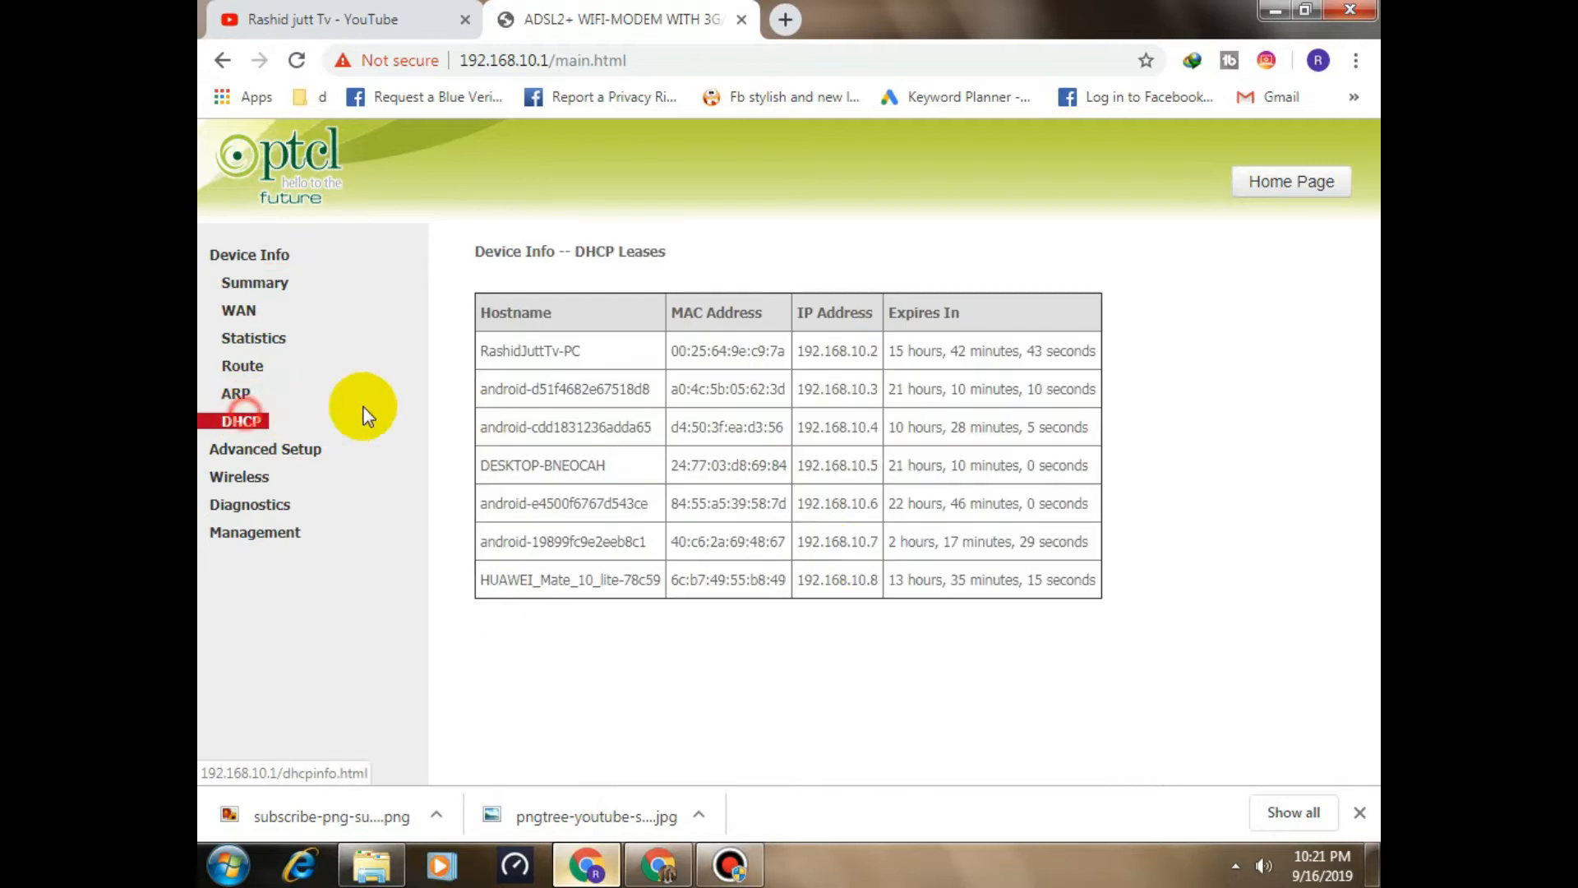
drag(790, 585, 689, 585)
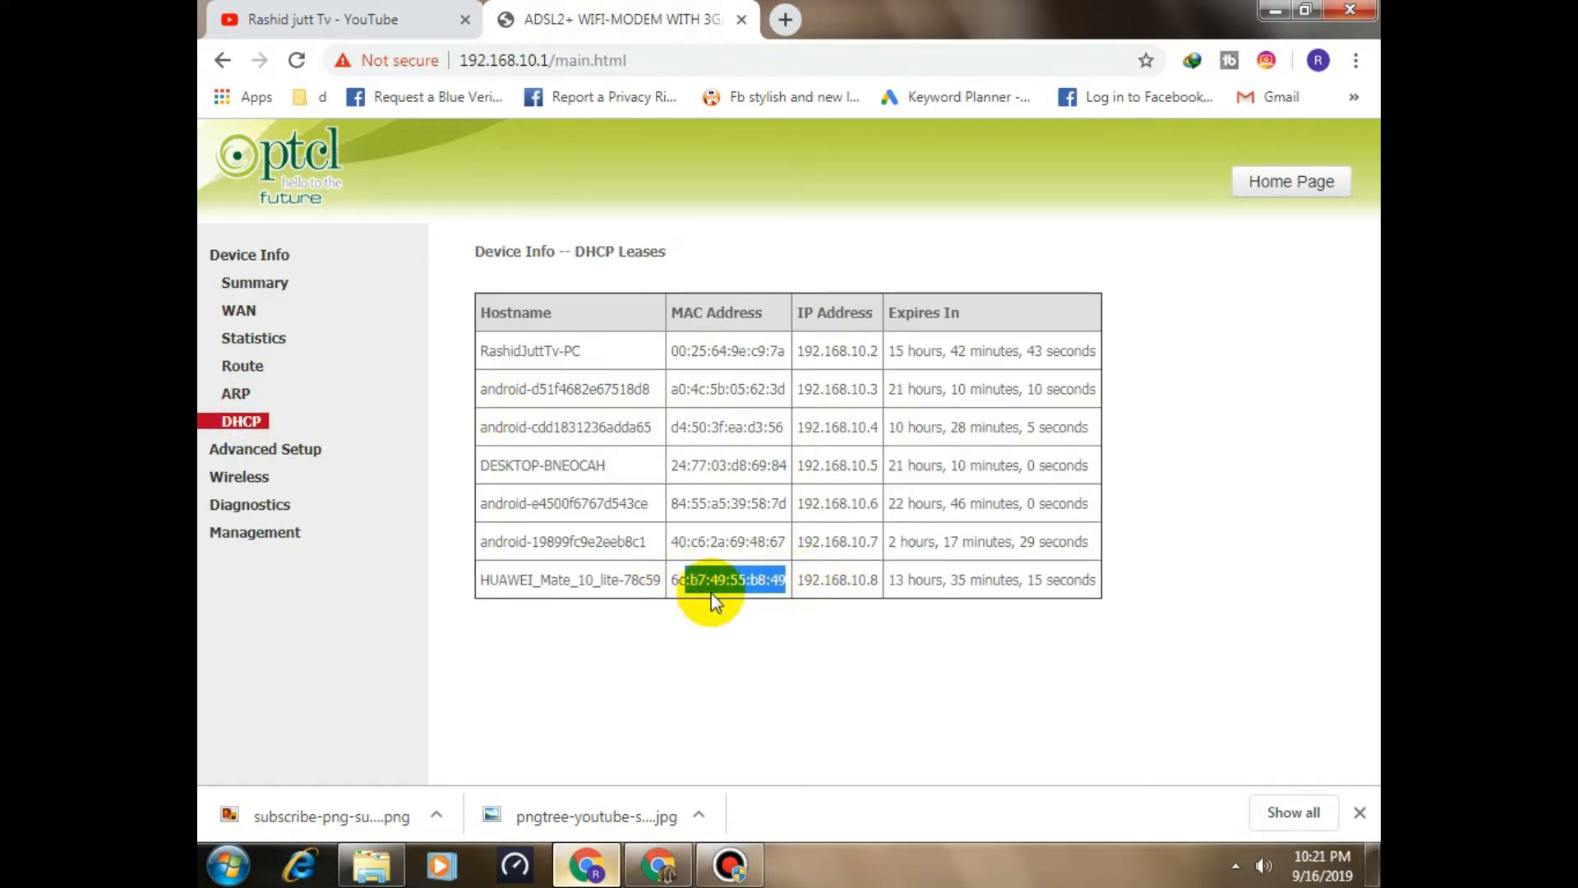
drag(783, 585, 822, 596)
double_click(847, 579)
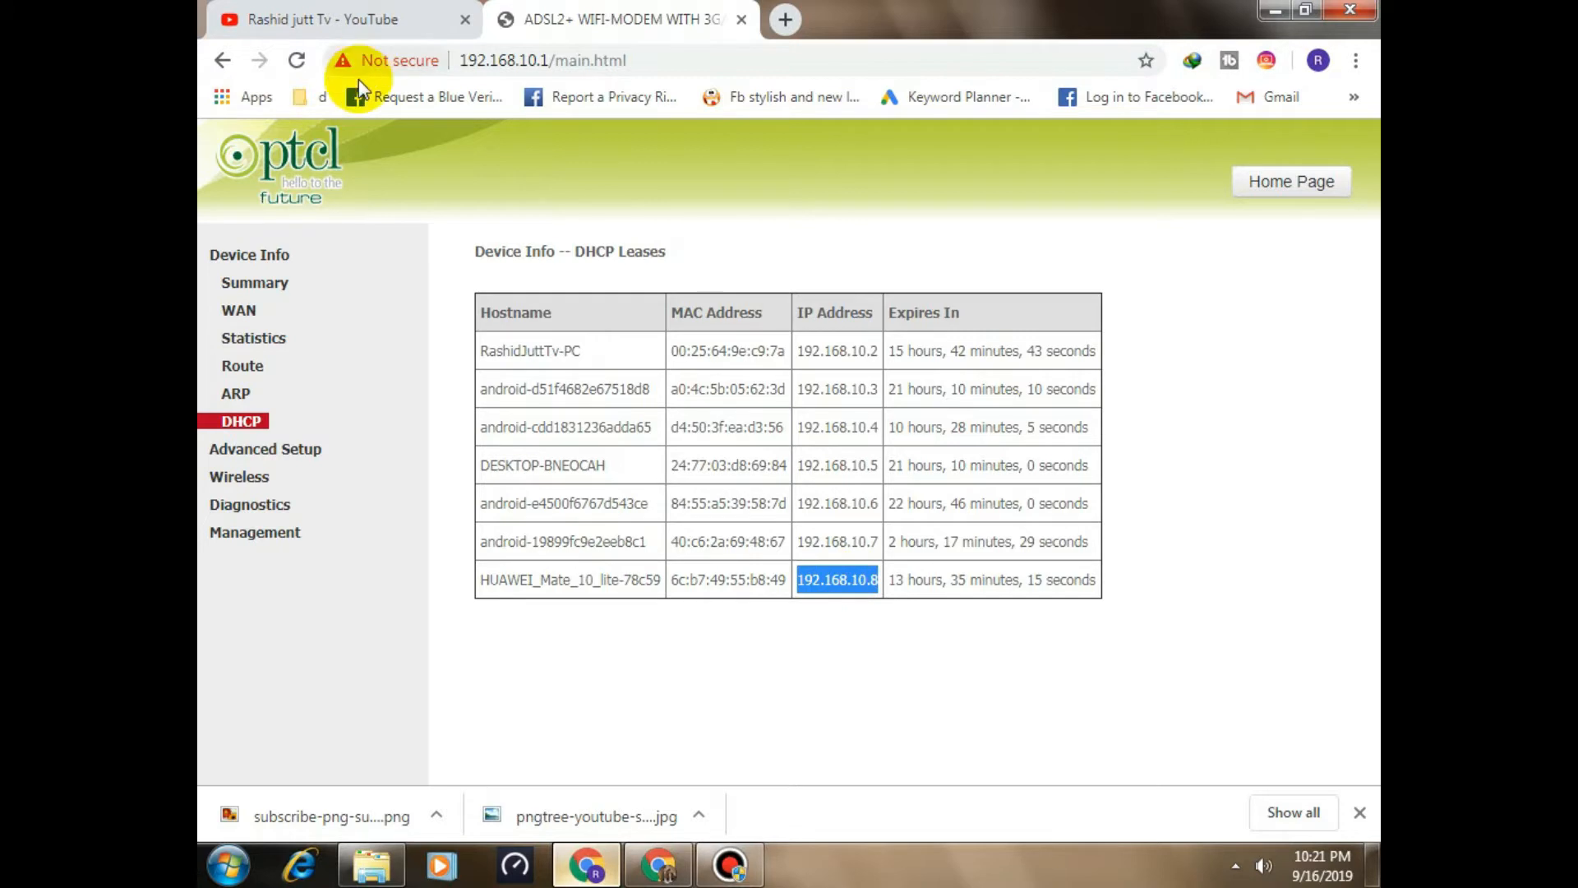
- Check the static IP lease list in the LAN settings under Advanced Setup
click(256, 448)
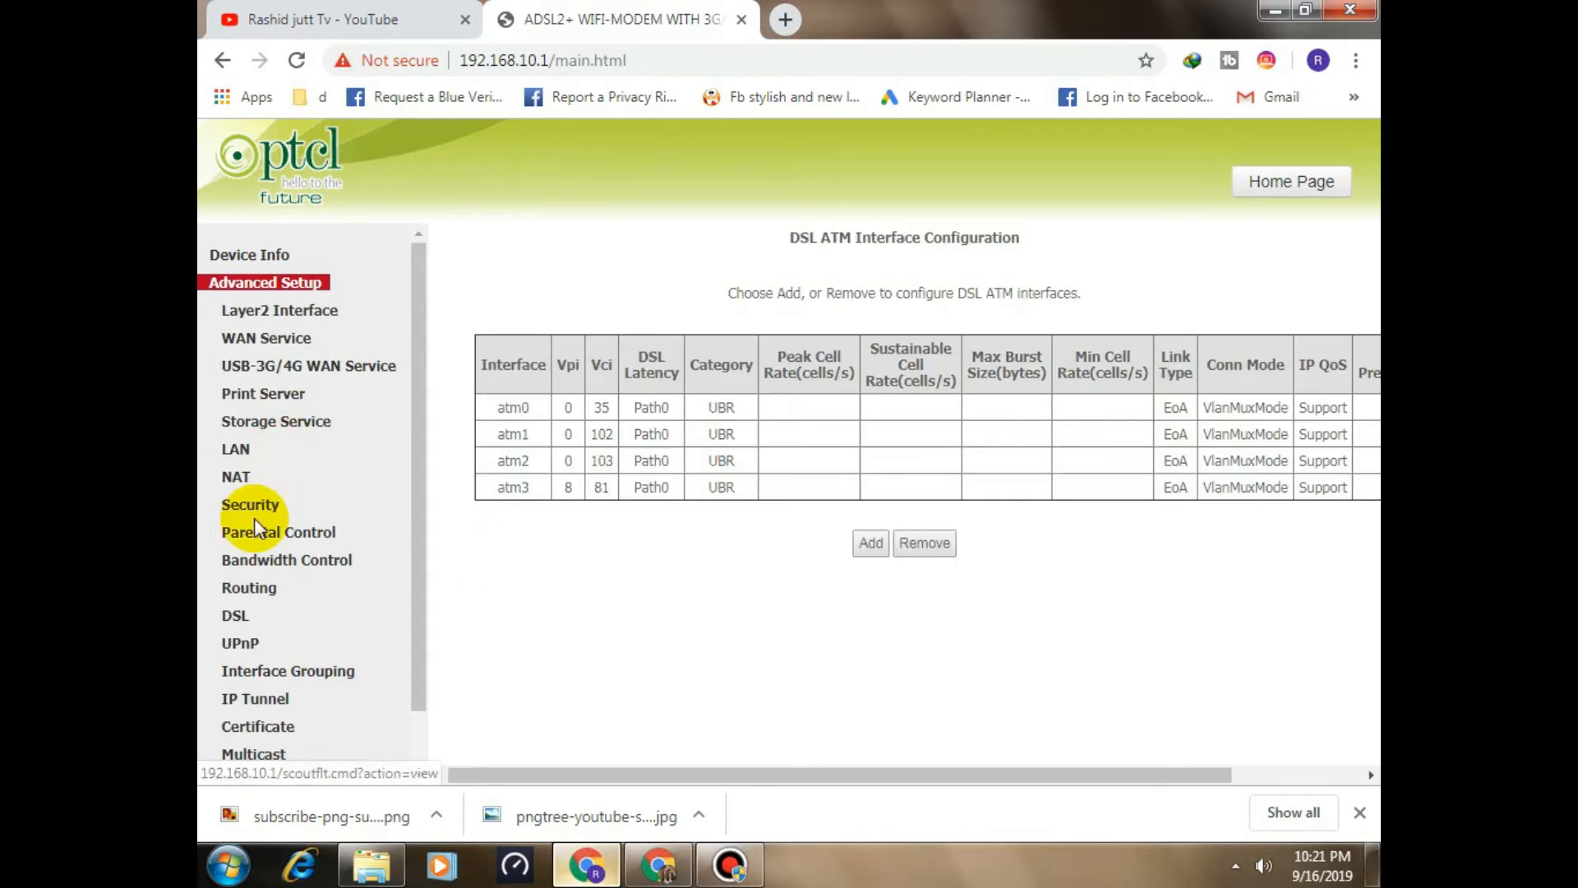
click(236, 449)
scroll(460, 501, down, 3)
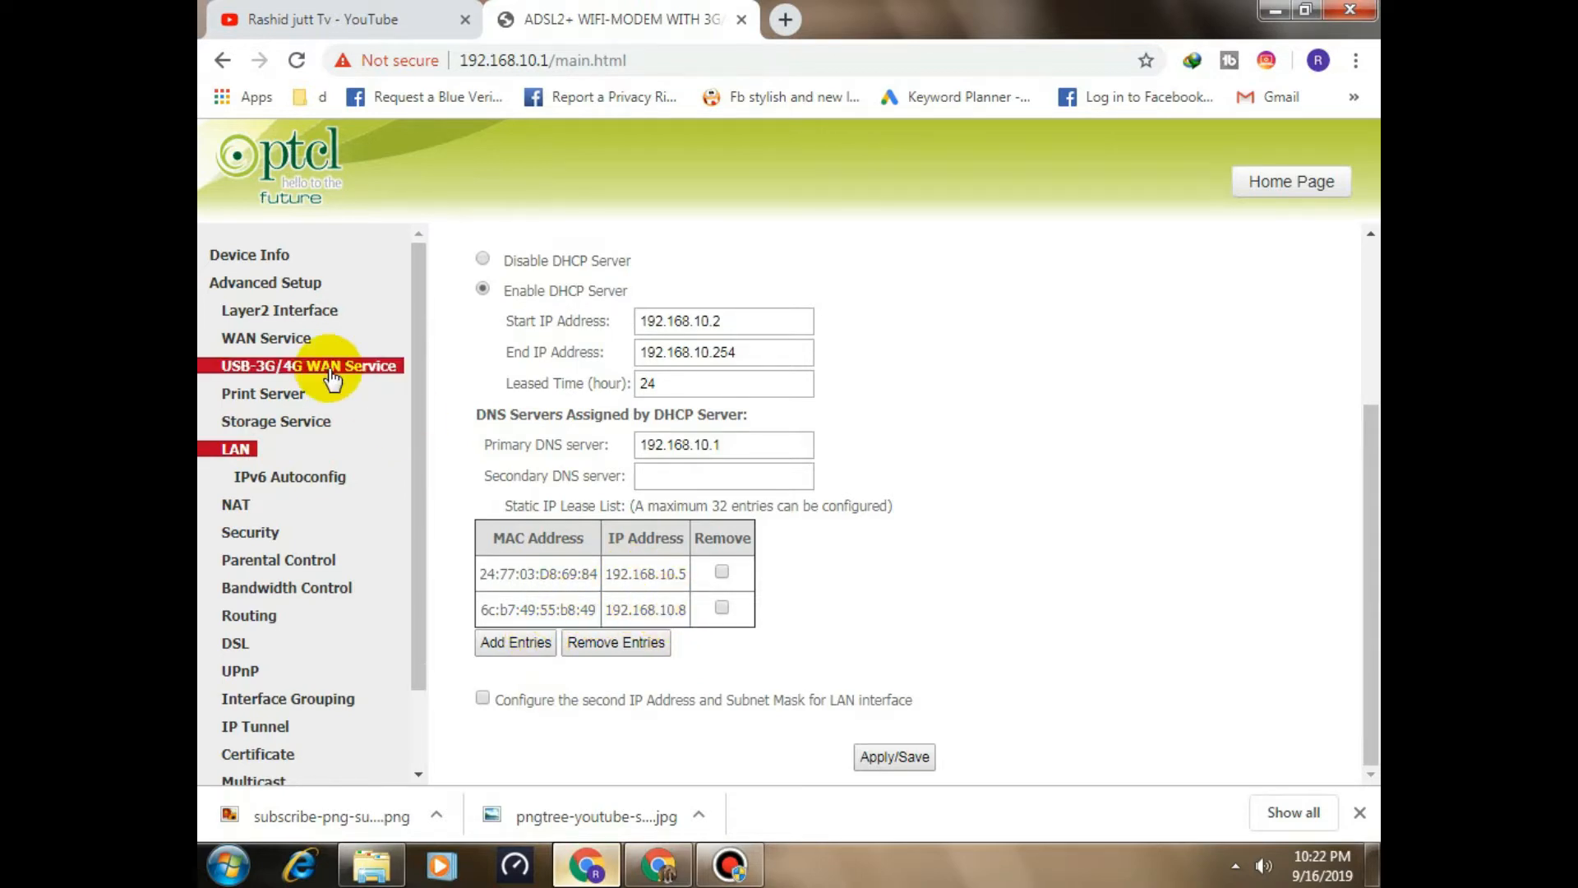
- Recheck the HUAWEI_Mate_10_lite device's leased IP address in Device Info against its static lease
click(249, 255)
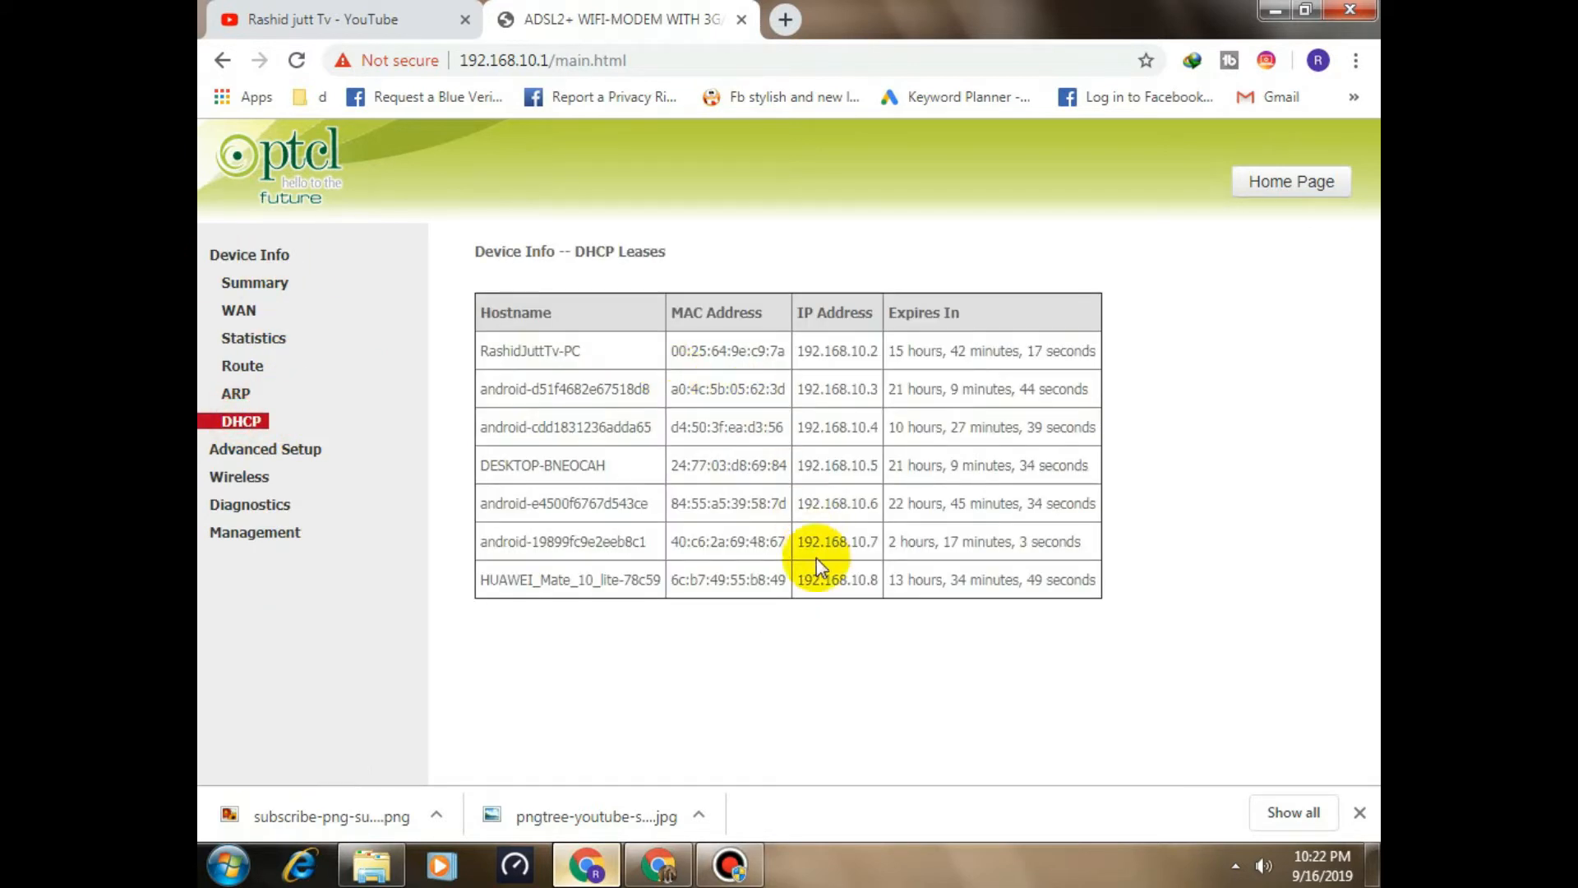
drag(799, 572, 664, 592)
drag(869, 580, 773, 593)
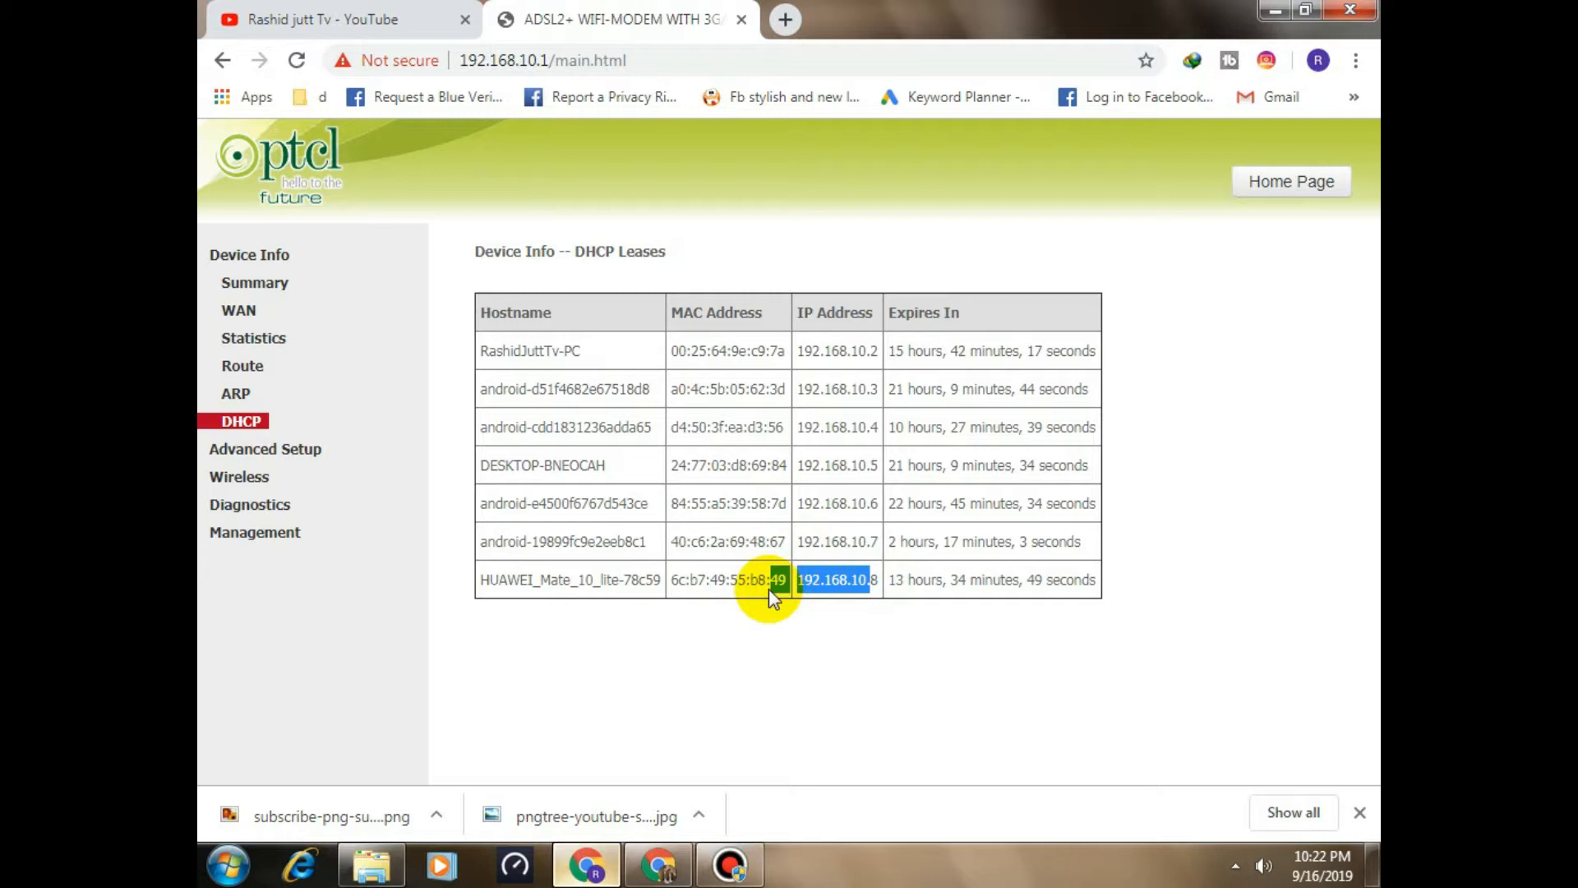
double_click(825, 581)
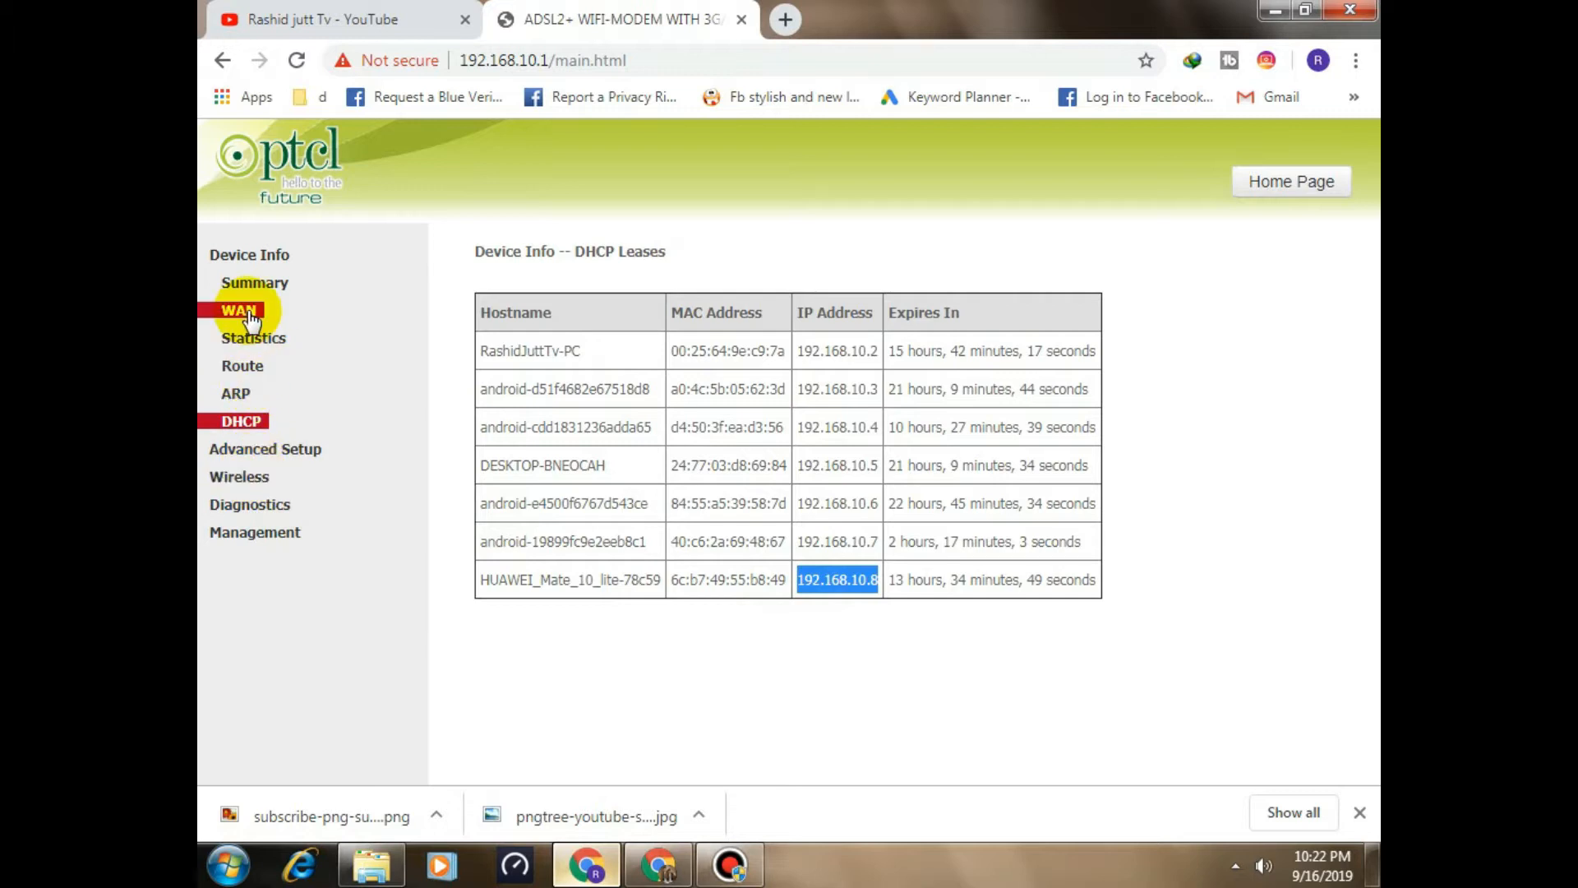
- Reopen Bandwidth Control and verify the IP range of the Ssssss rule
click(279, 456)
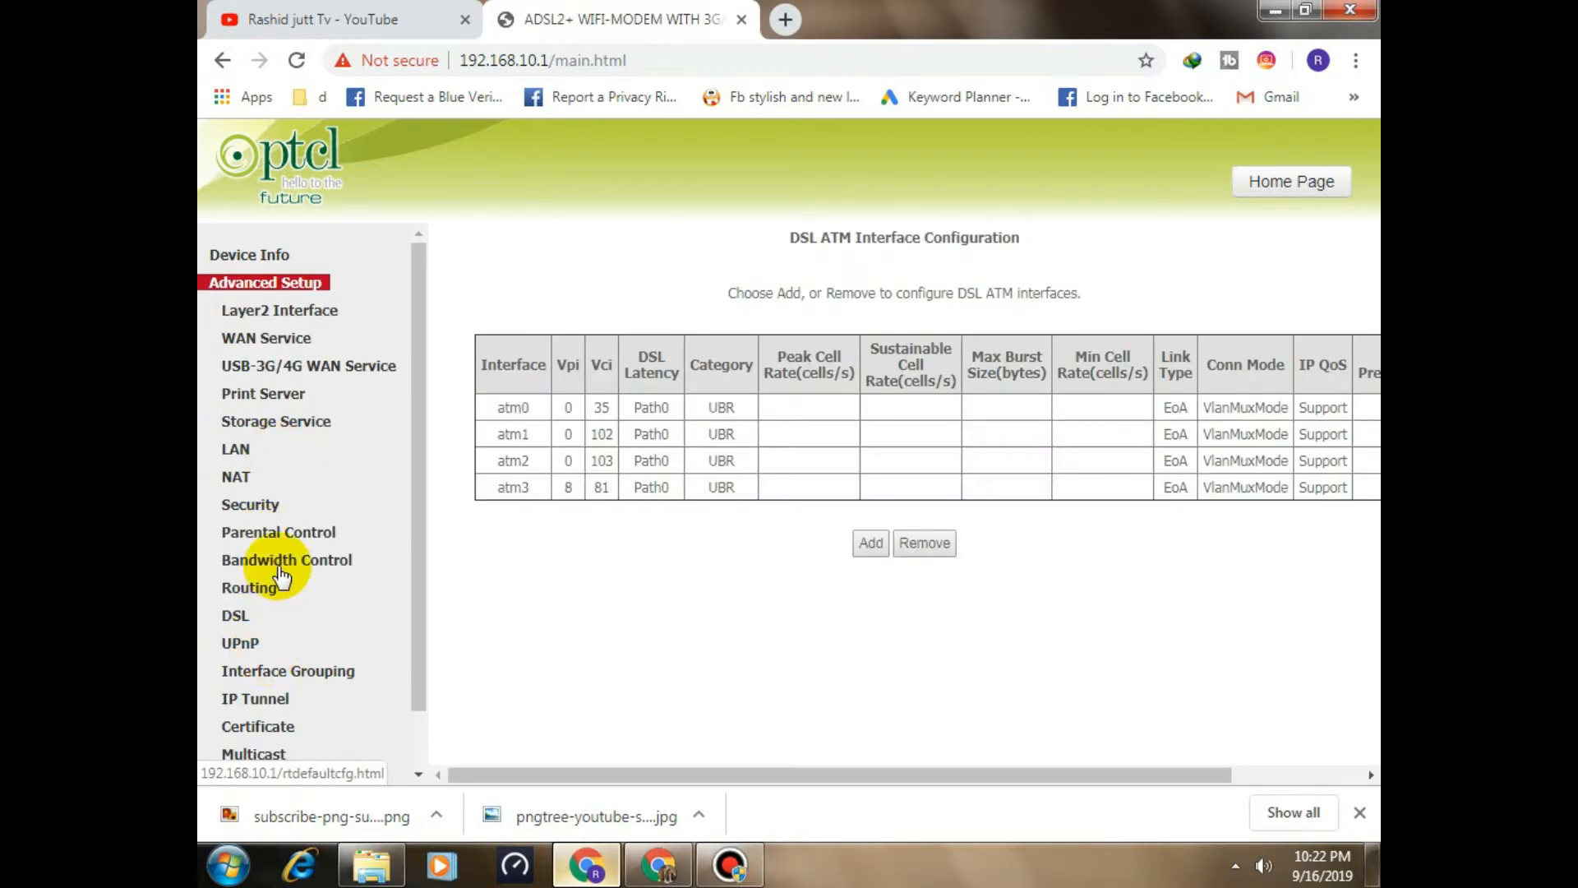
click(290, 558)
scroll(773, 608, down, 2)
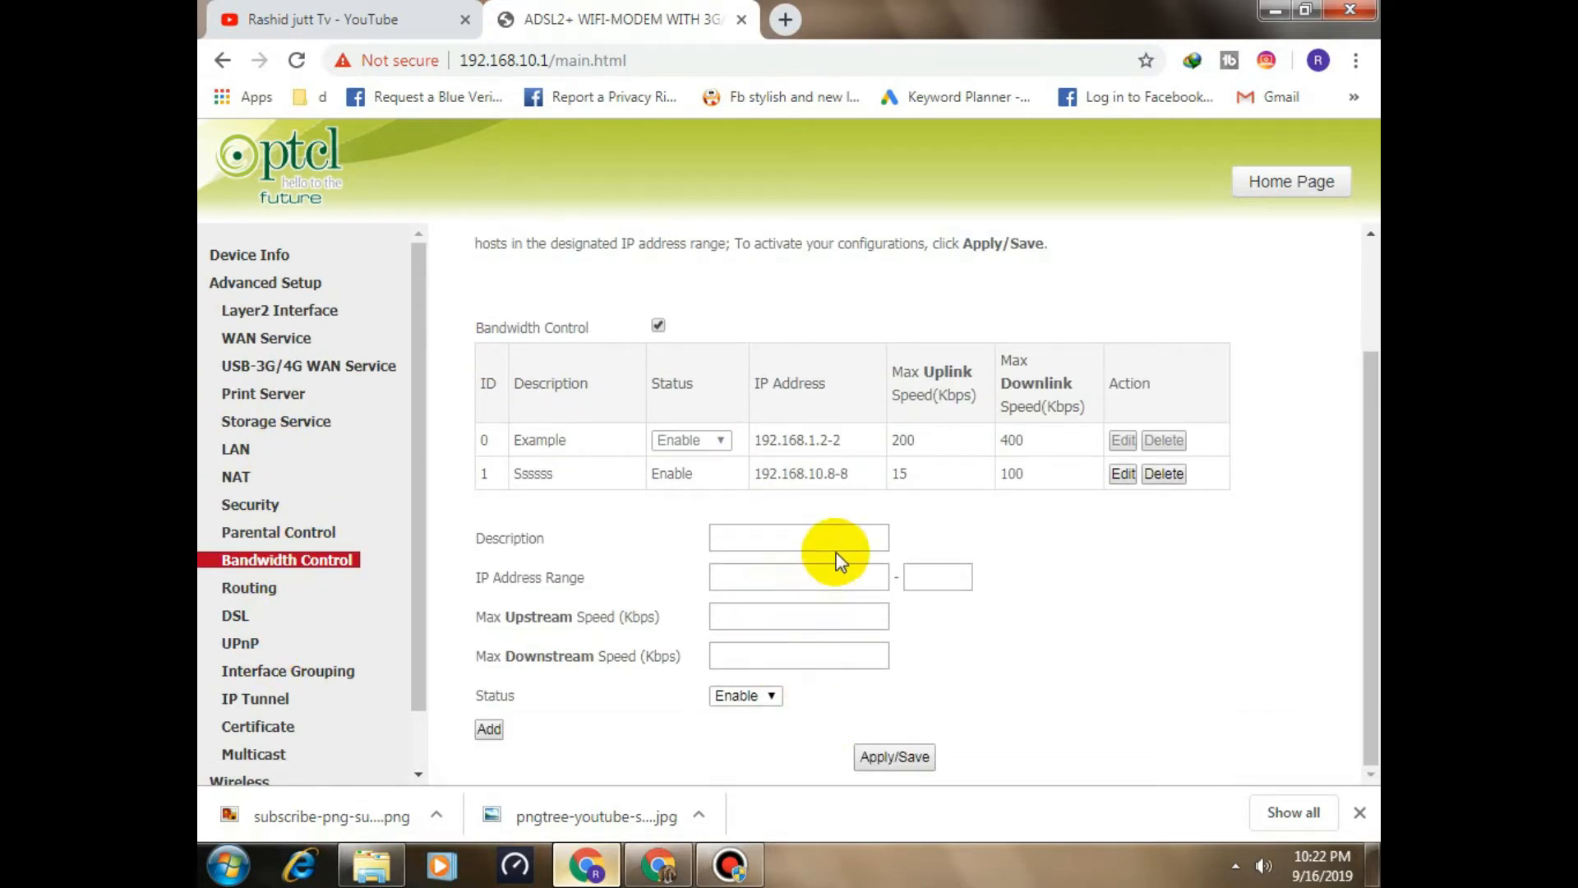
drag(859, 473, 739, 475)
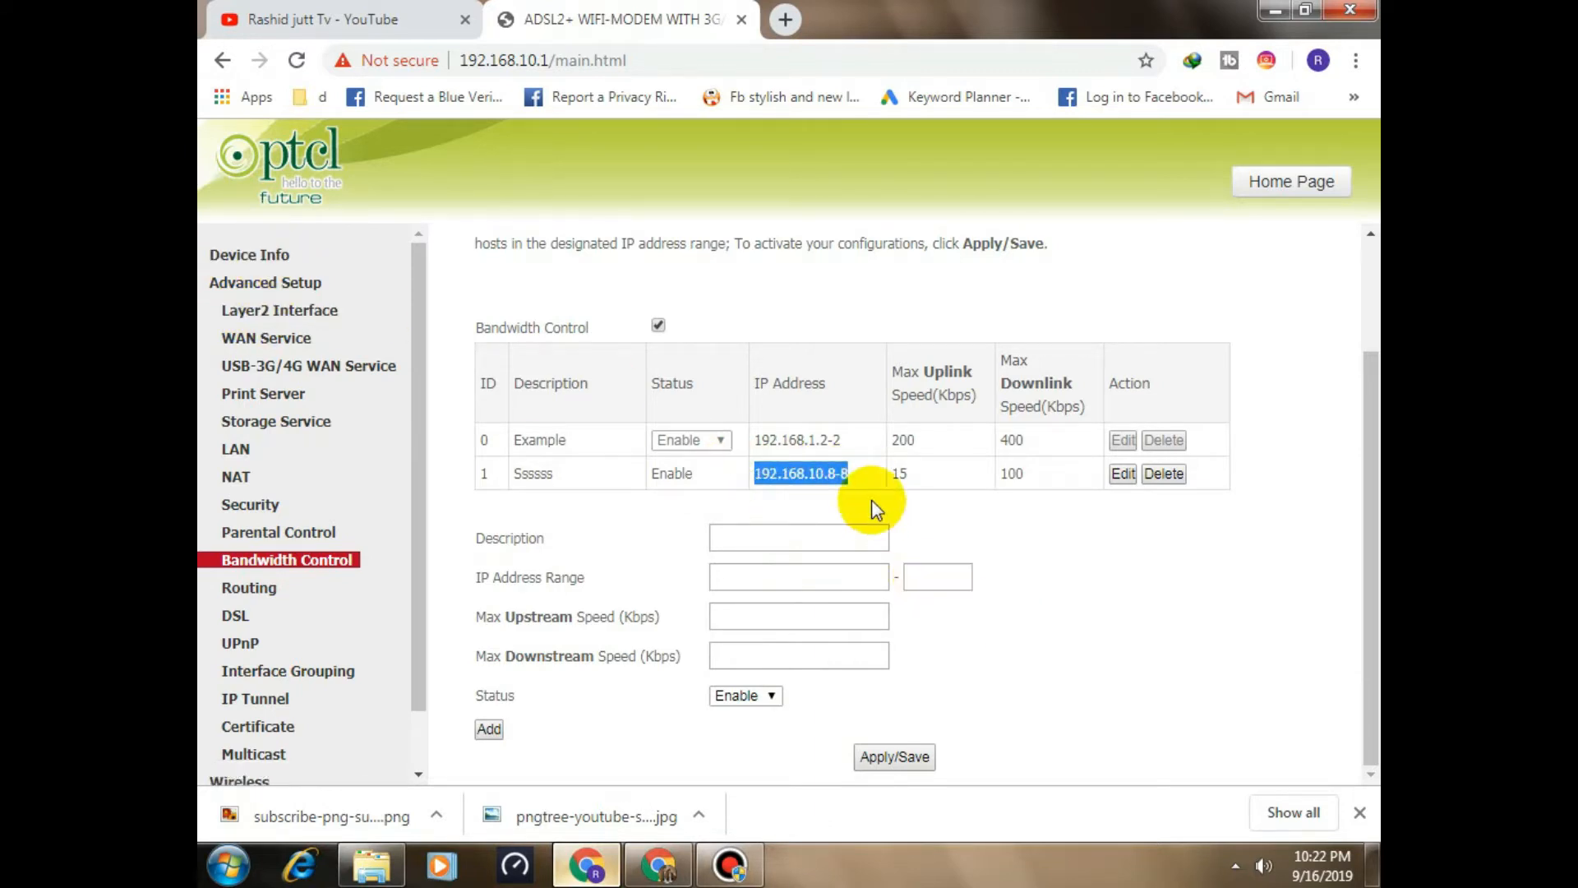
- Check the maximum uplink and downlink speeds of the Ssssss bandwidth rule
double_click(900, 473)
double_click(1011, 473)
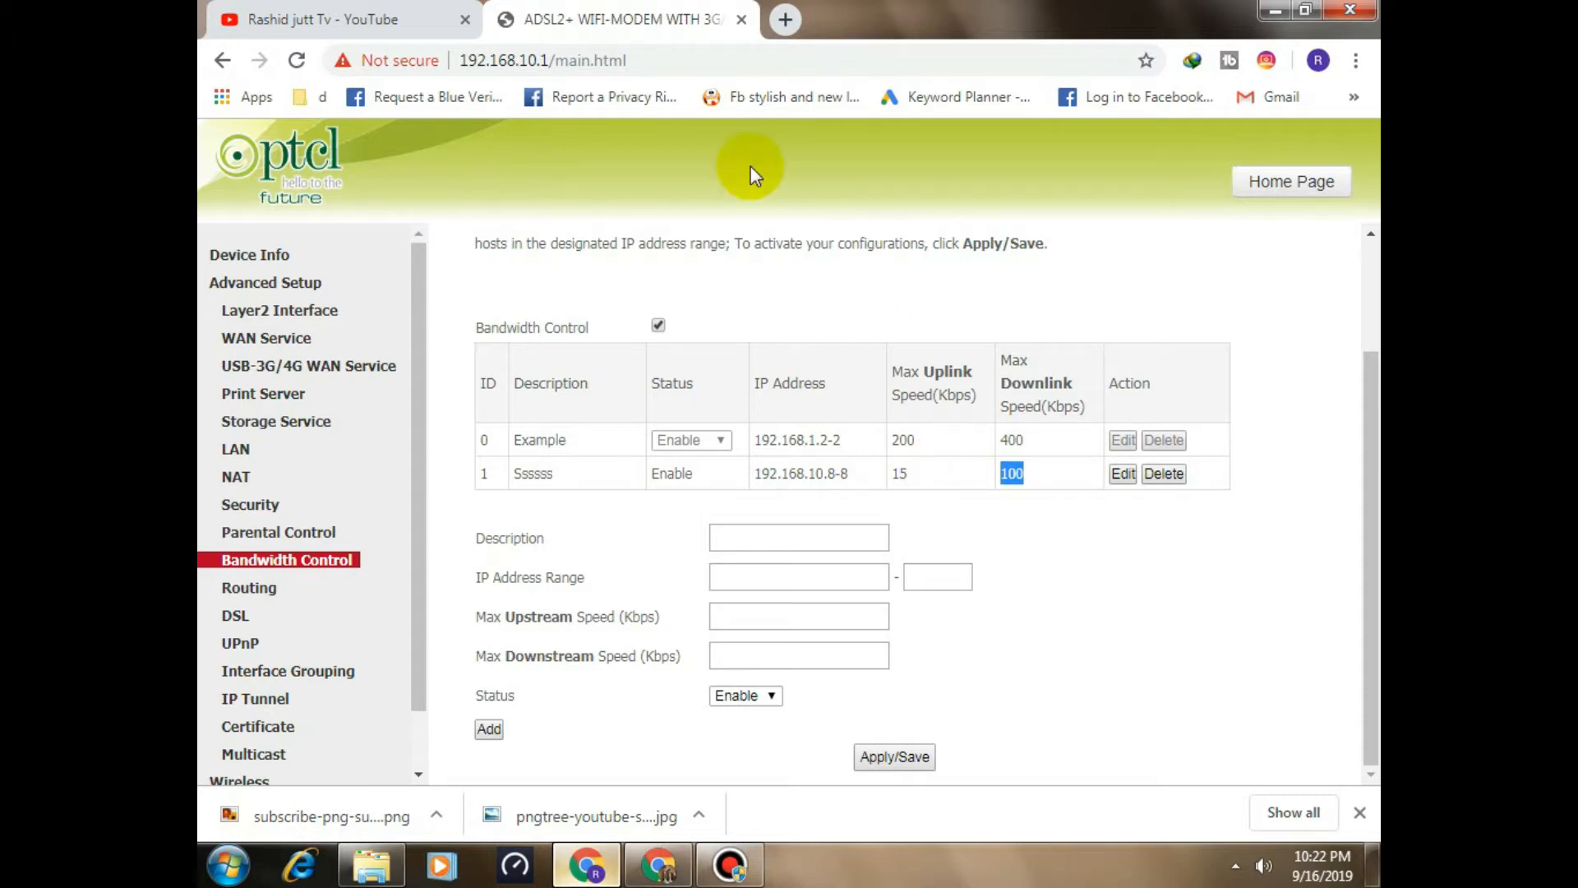
- Reopen the DHCP leases in Device Info and check the MAC address and IP address of the first listed PC
click(242, 255)
click(245, 421)
drag(600, 355, 648, 349)
click(678, 350)
double_click(677, 350)
click(855, 341)
drag(879, 356, 795, 362)
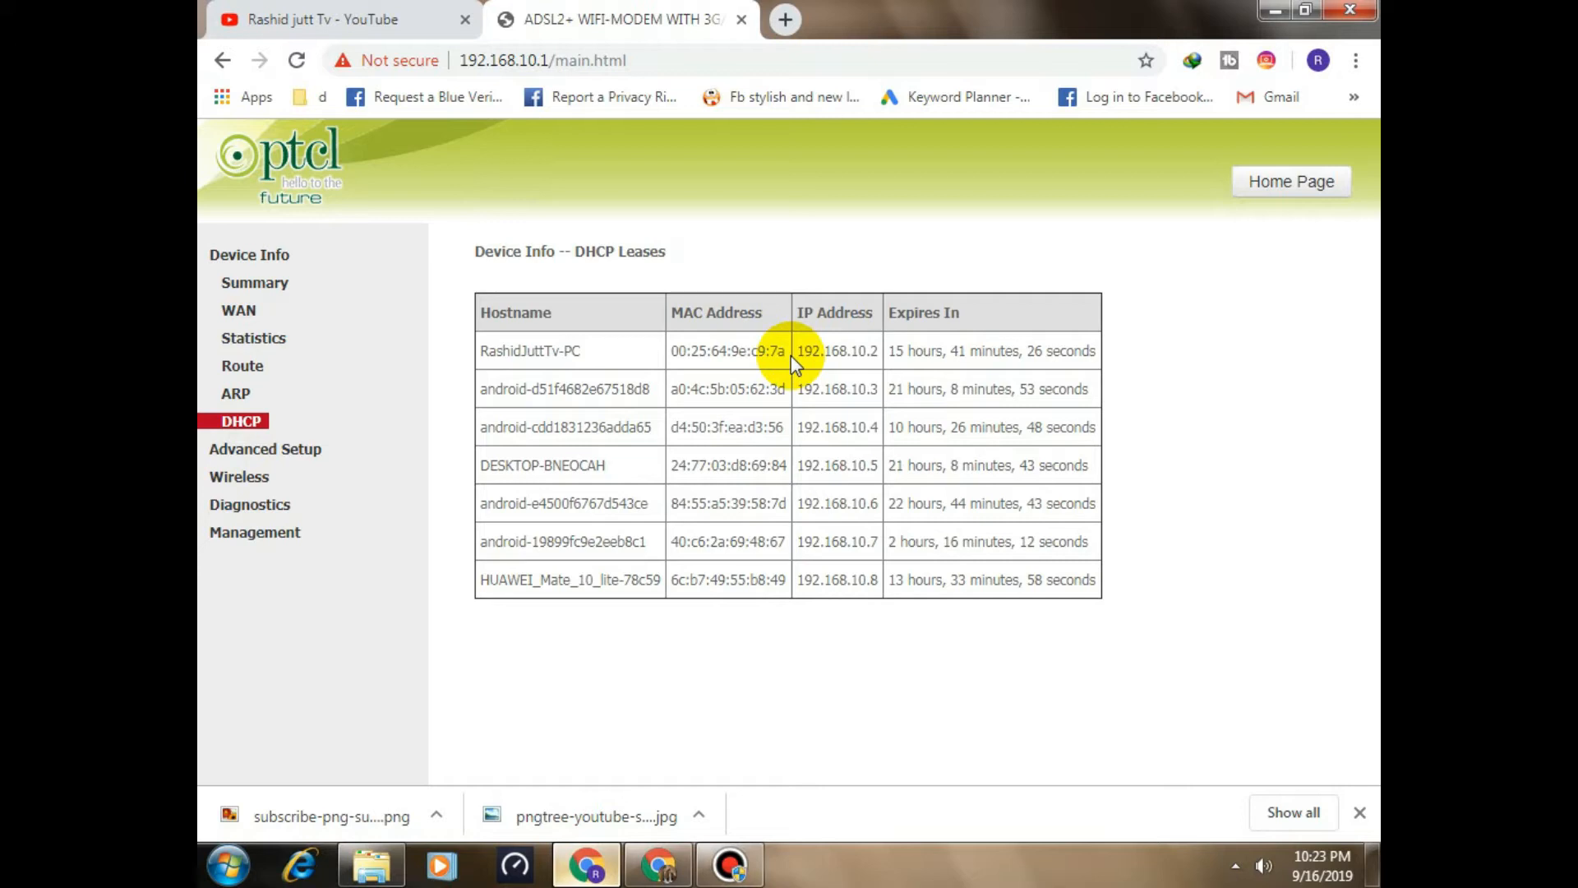
drag(787, 354, 679, 362)
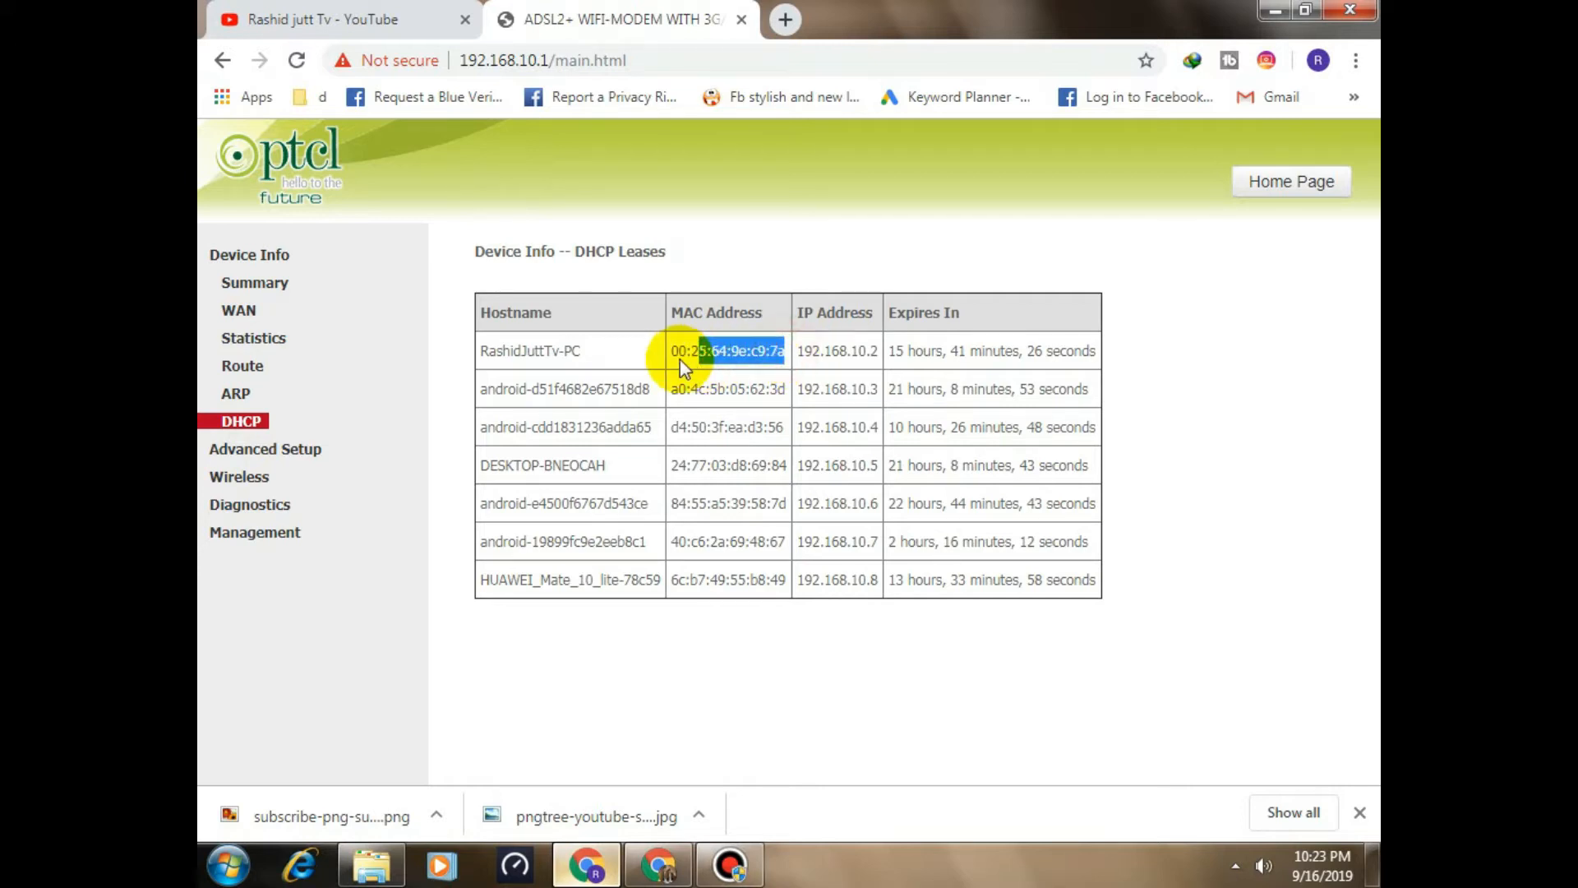
drag(852, 352, 794, 333)
- Return to Bandwidth Control in Advanced Setup and review the blank IP address range fields against the Ssssss rule's IP range
click(245, 257)
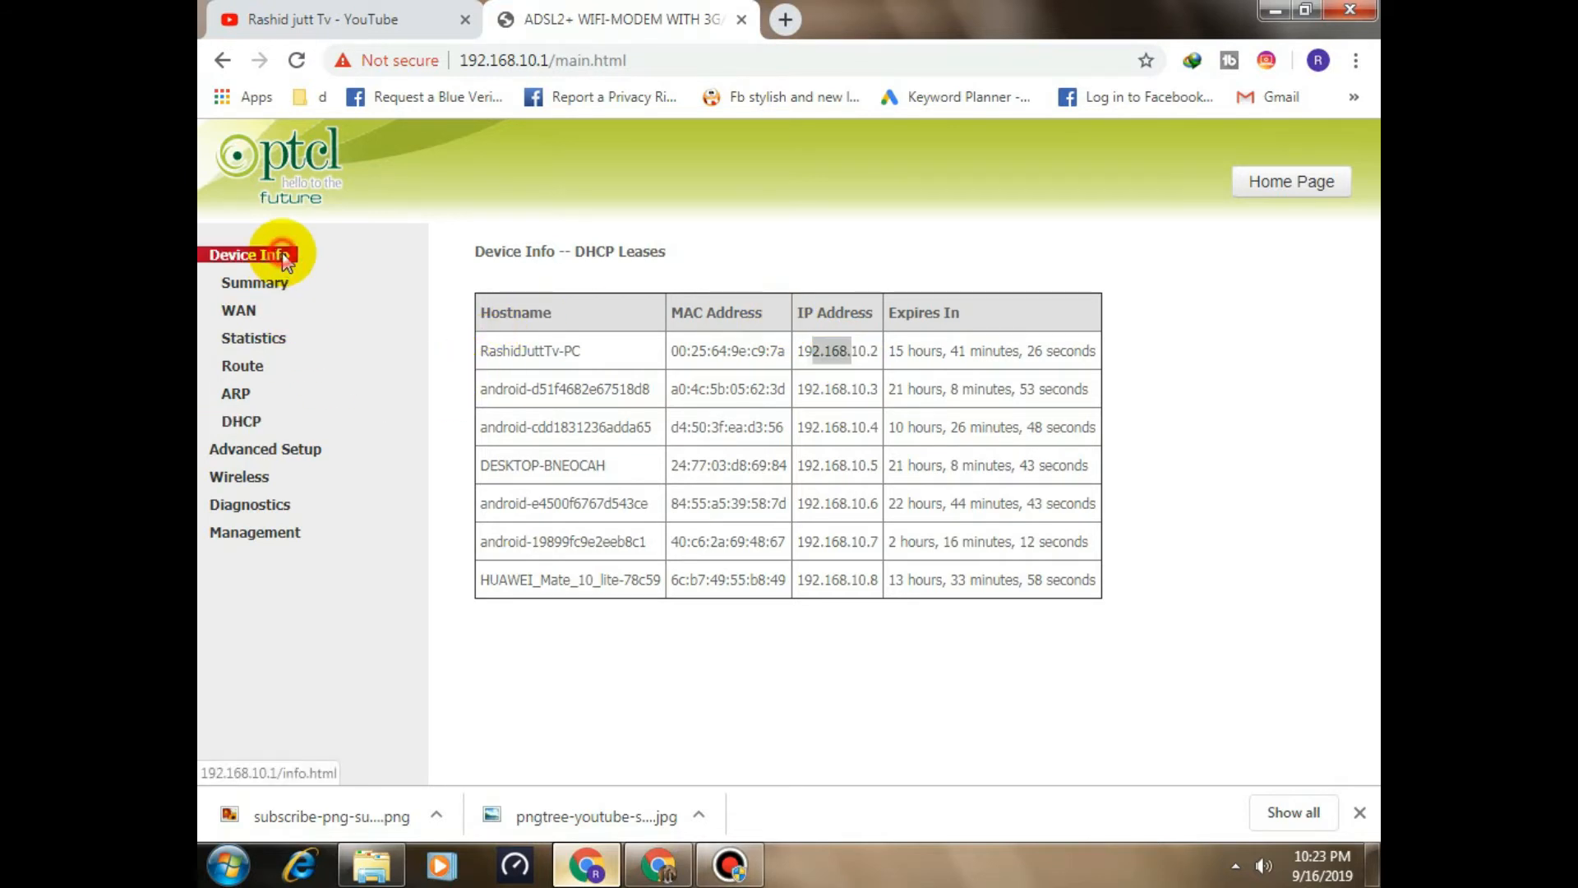
click(292, 450)
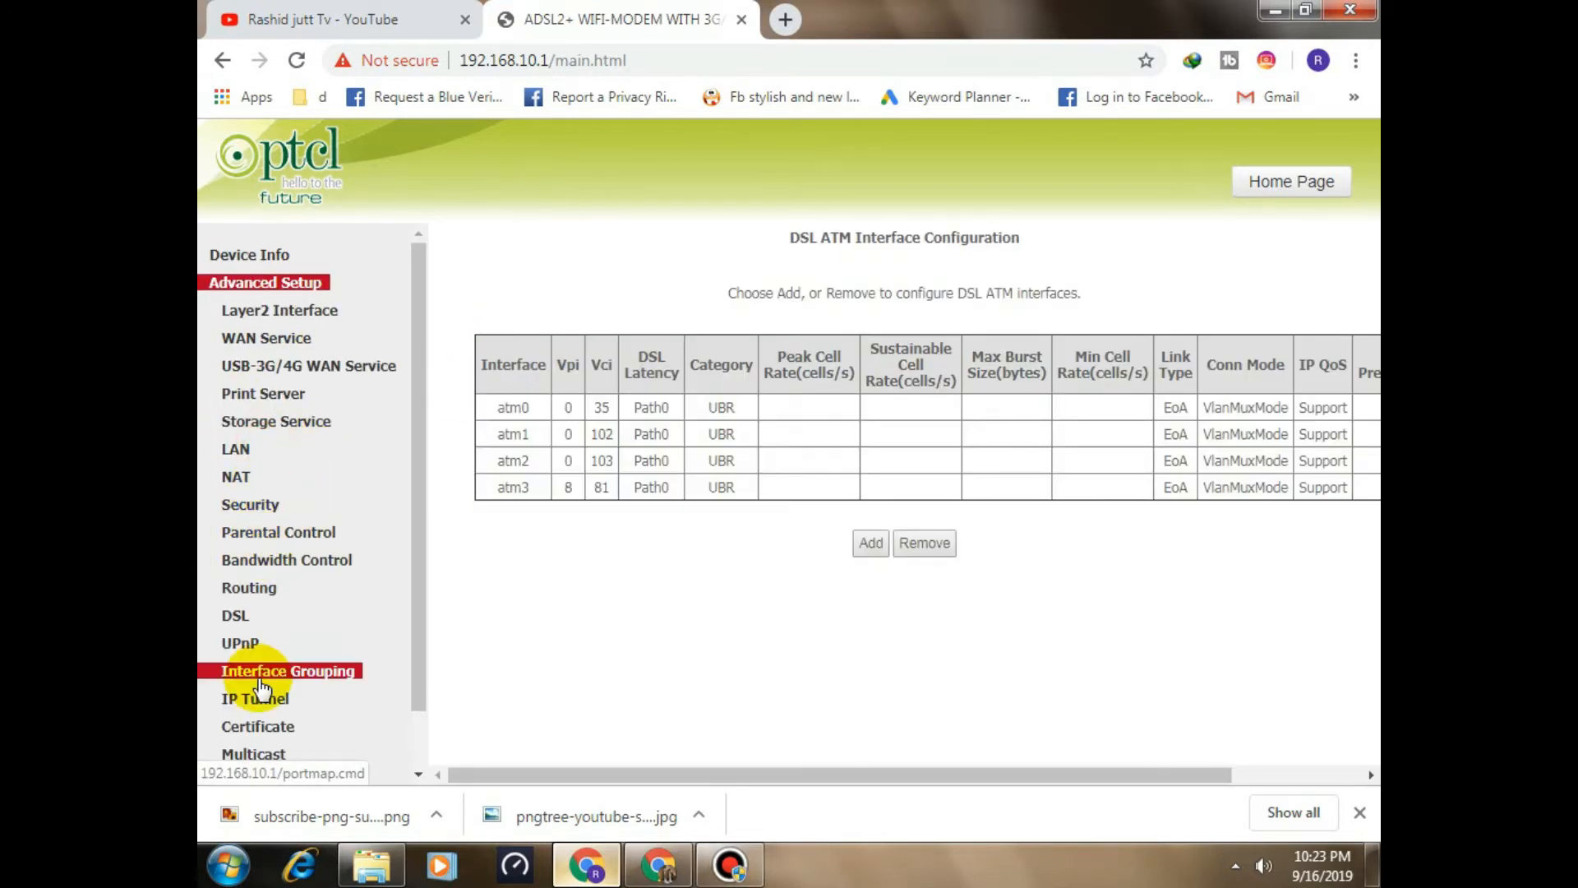
click(321, 562)
click(772, 685)
scroll(772, 657, down, 1)
click(776, 604)
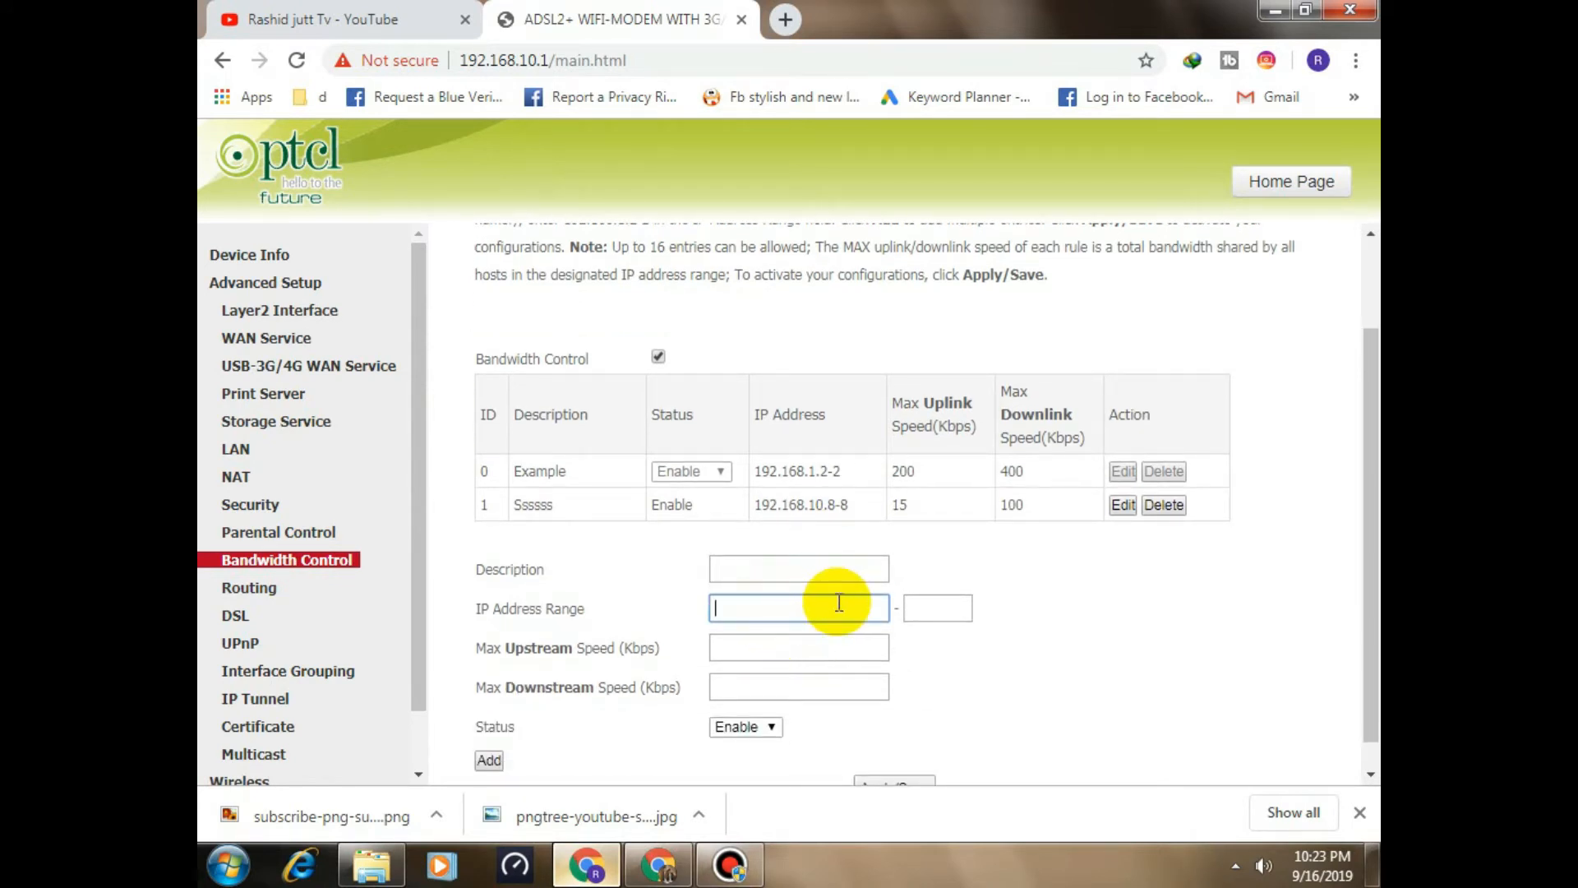
click(947, 610)
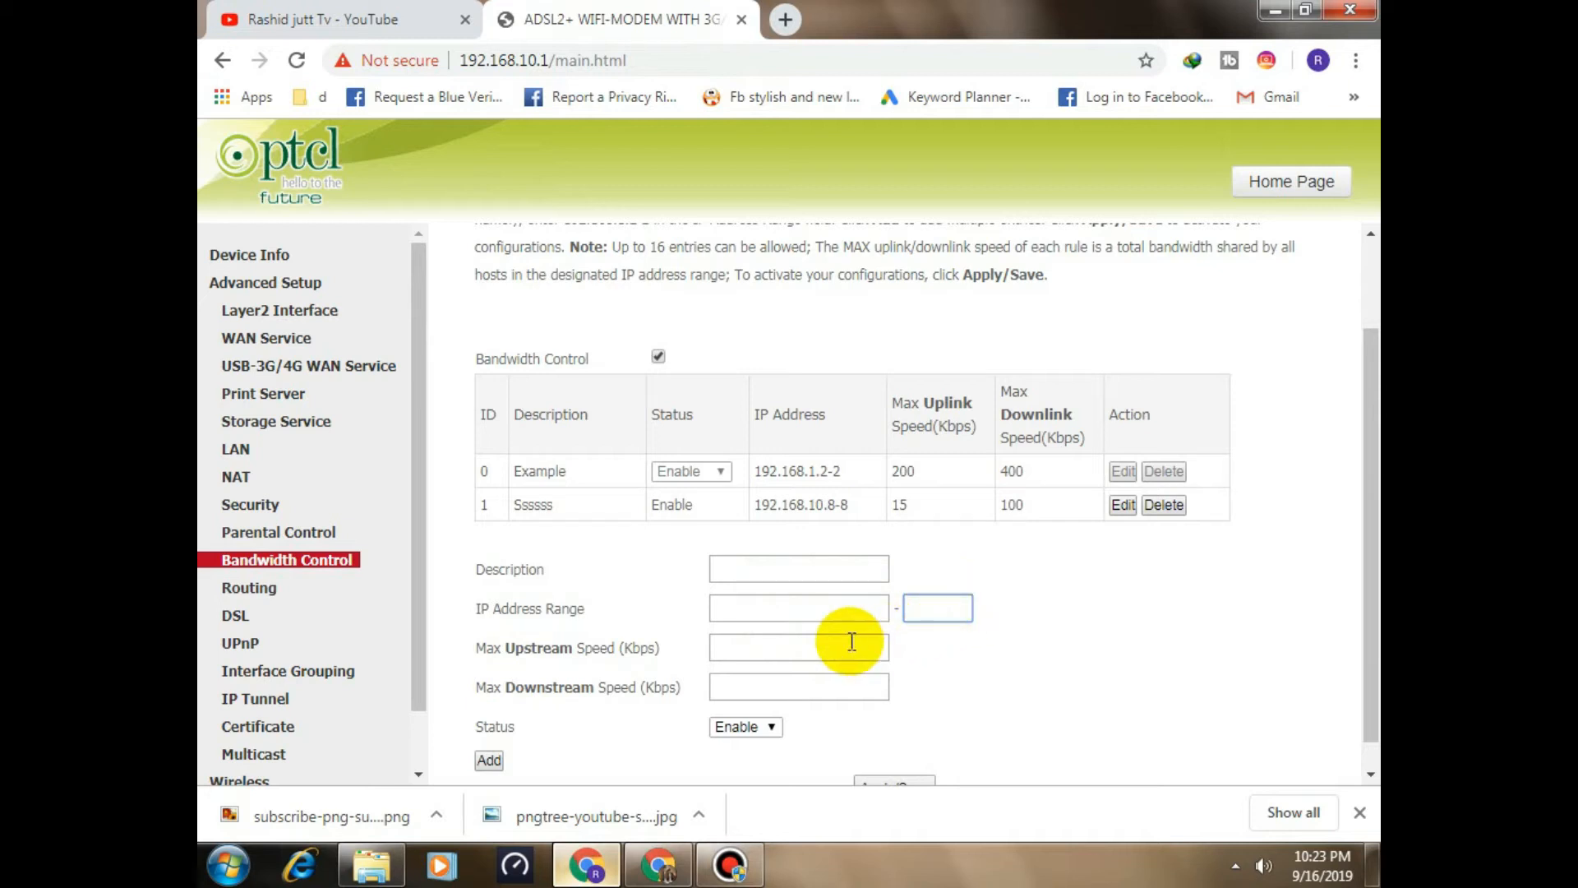
drag(851, 504, 769, 504)
click(773, 650)
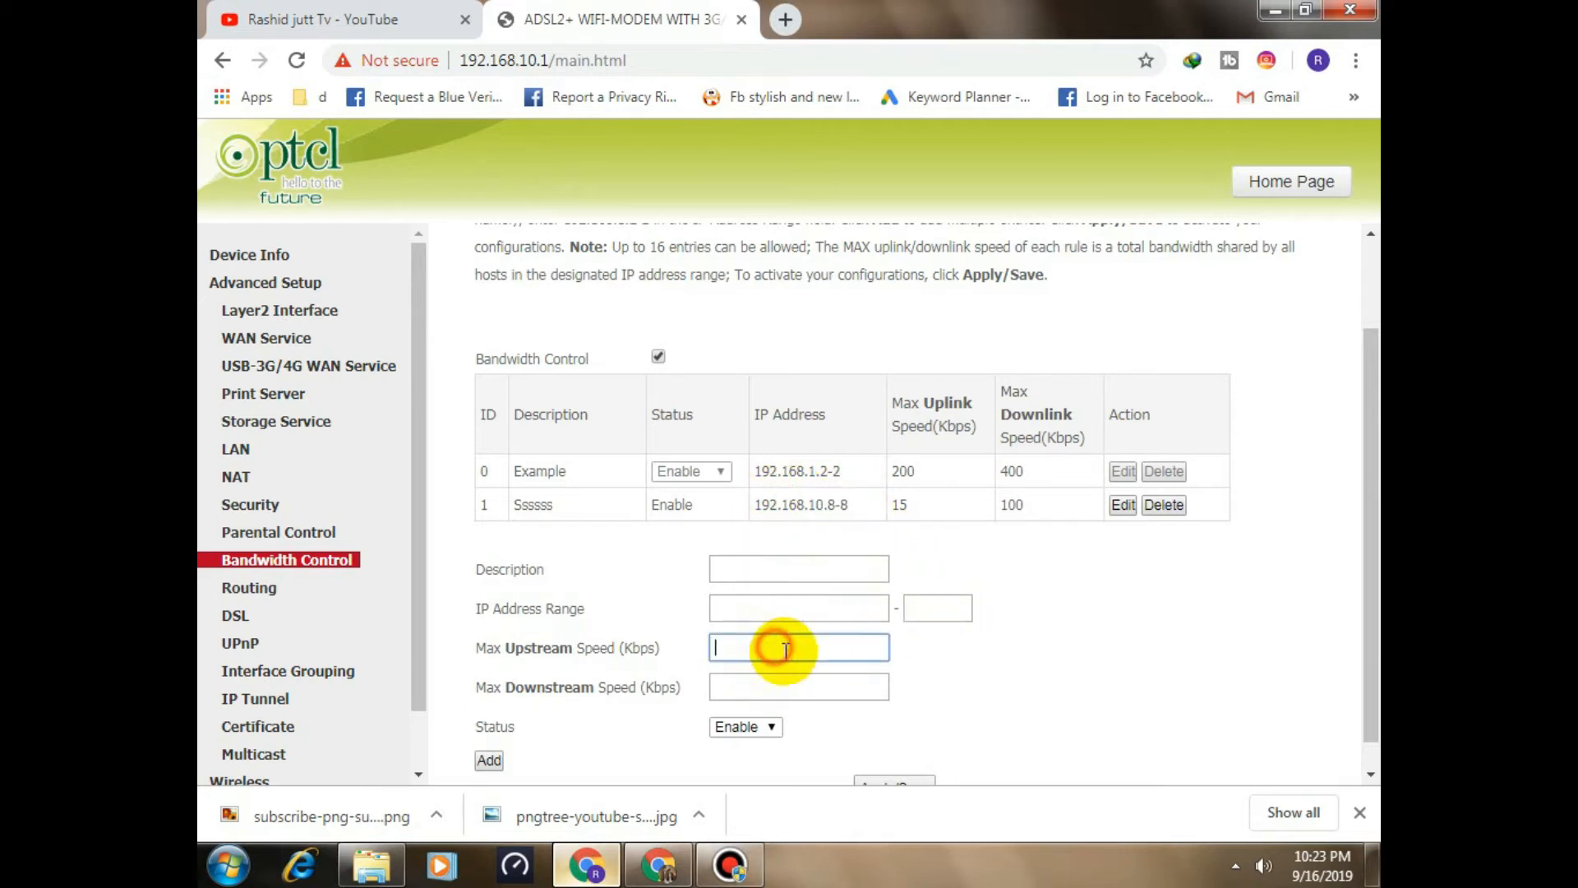
text(50)
key(Tab)
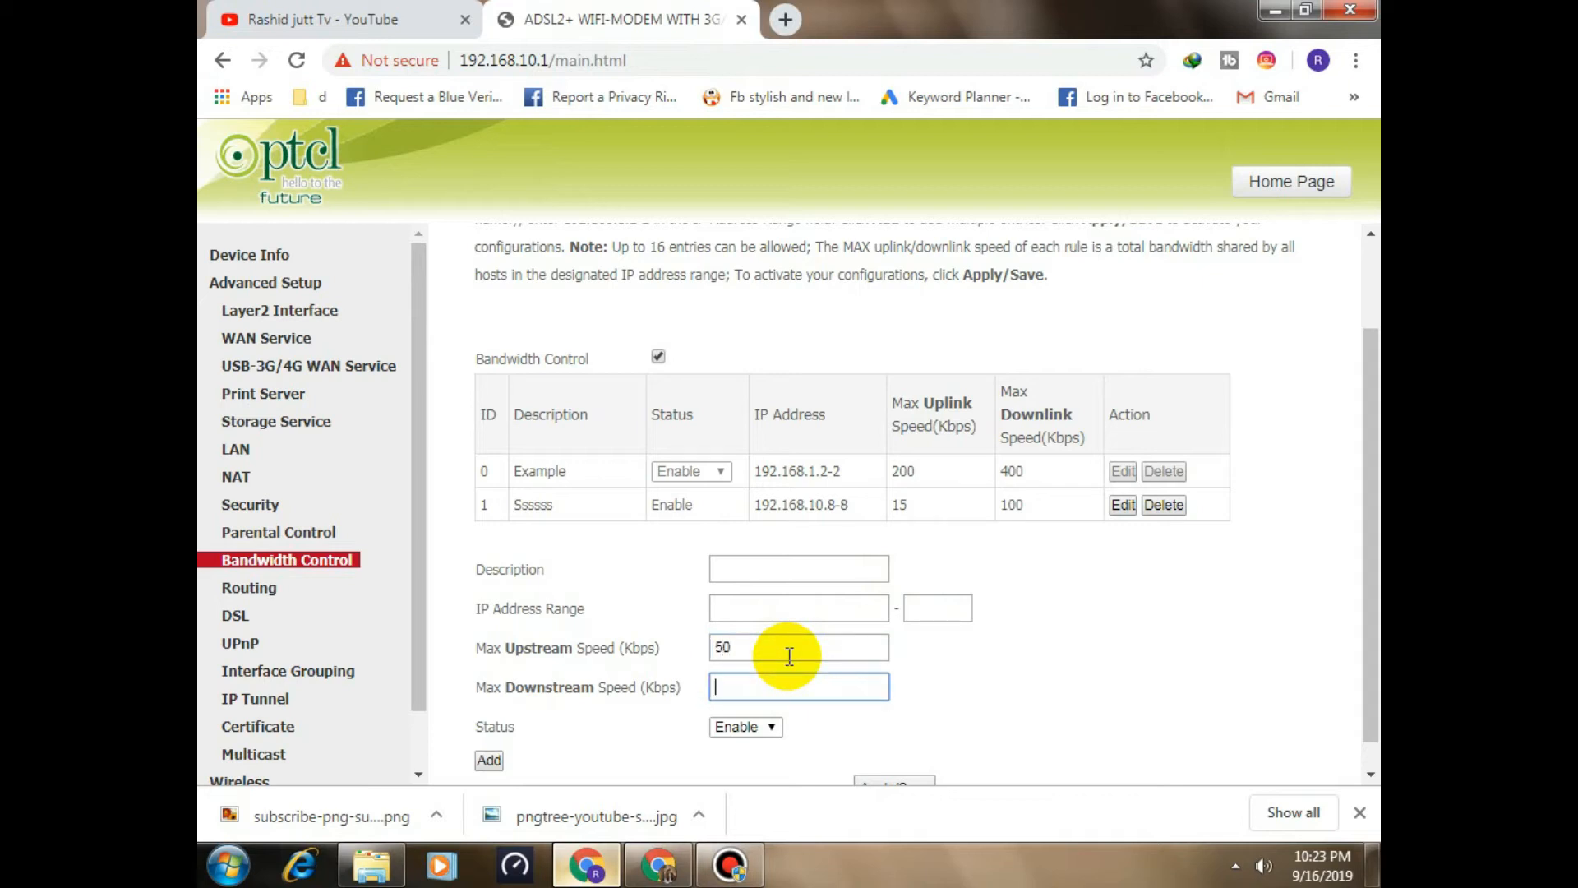
click(749, 628)
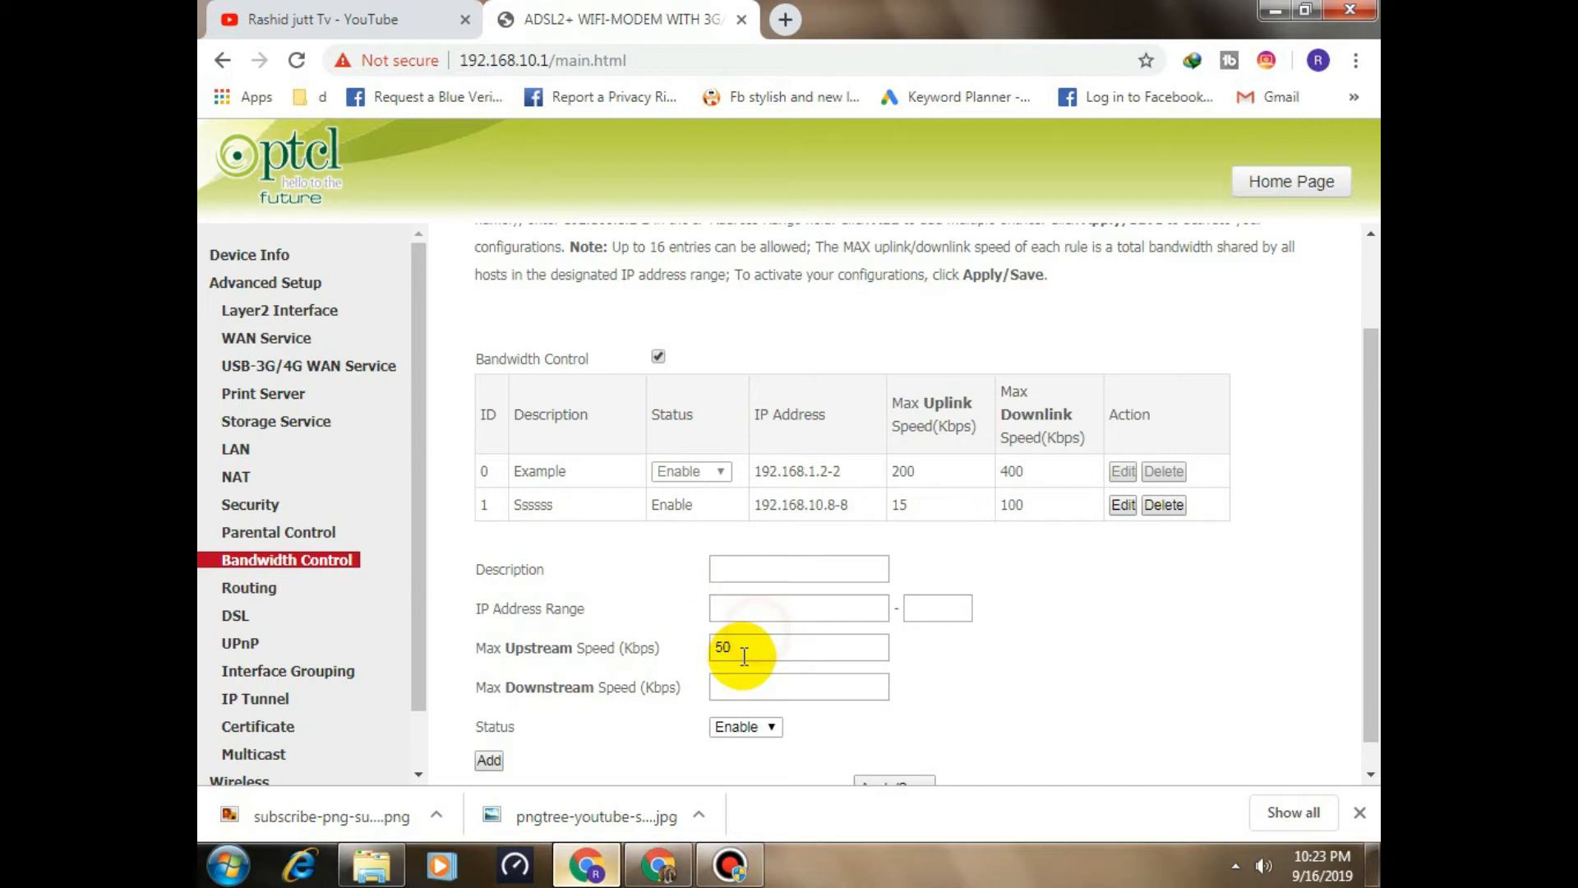
drag(744, 655, 699, 653)
key(BackSpace)
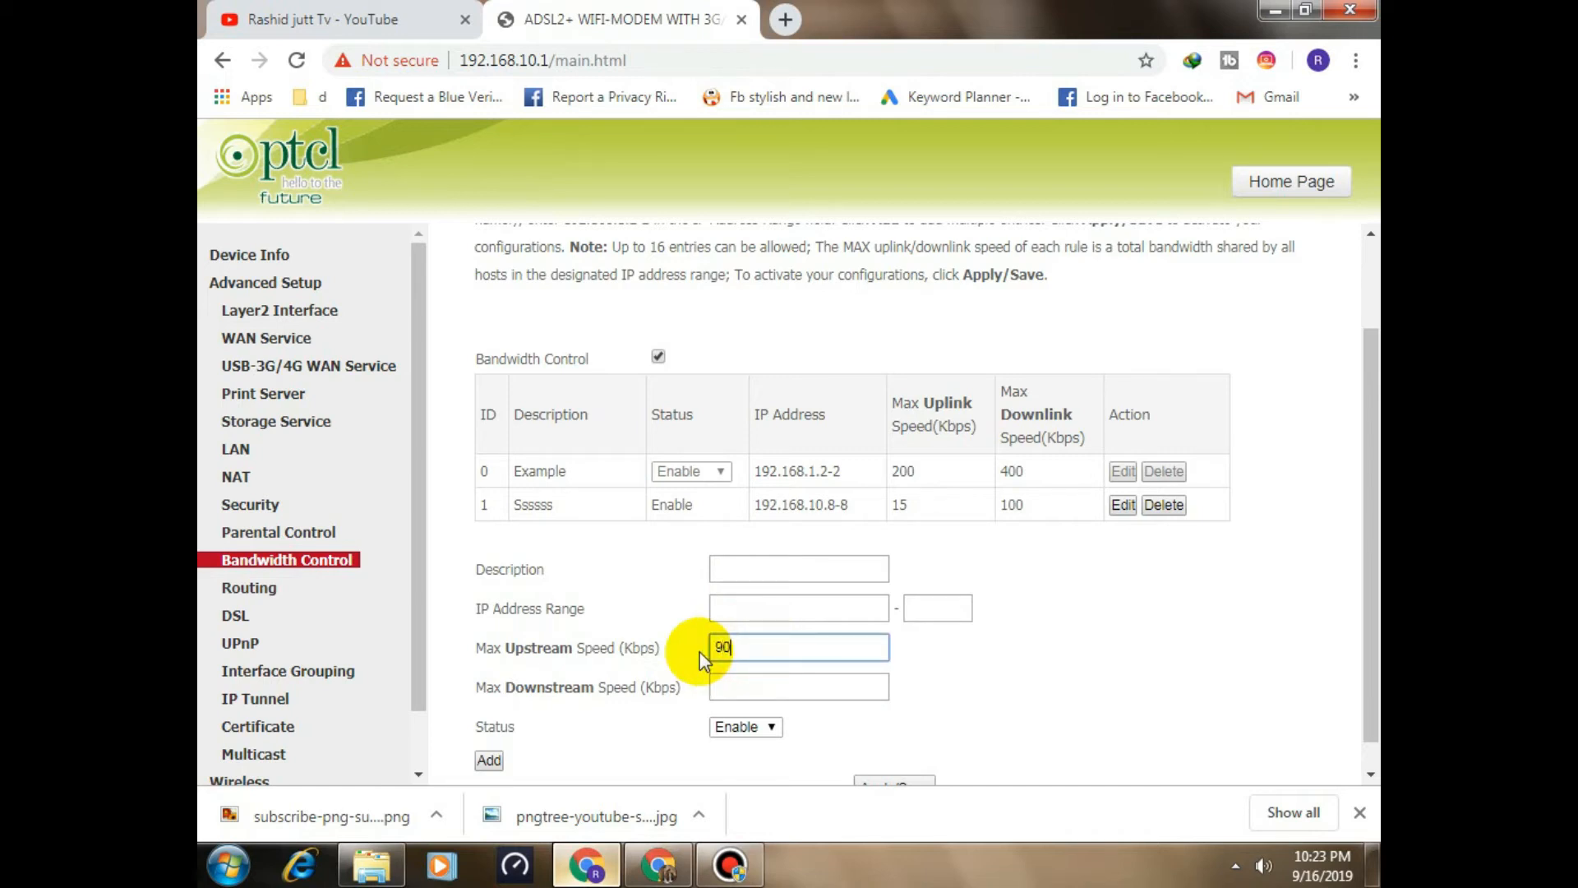
key(BackSpace)
key(BackSpace)
- Enter a maximum upstream speed of 50 Kbps and a maximum downstream speed of 400 Kbps in the blank rule form
click(770, 687)
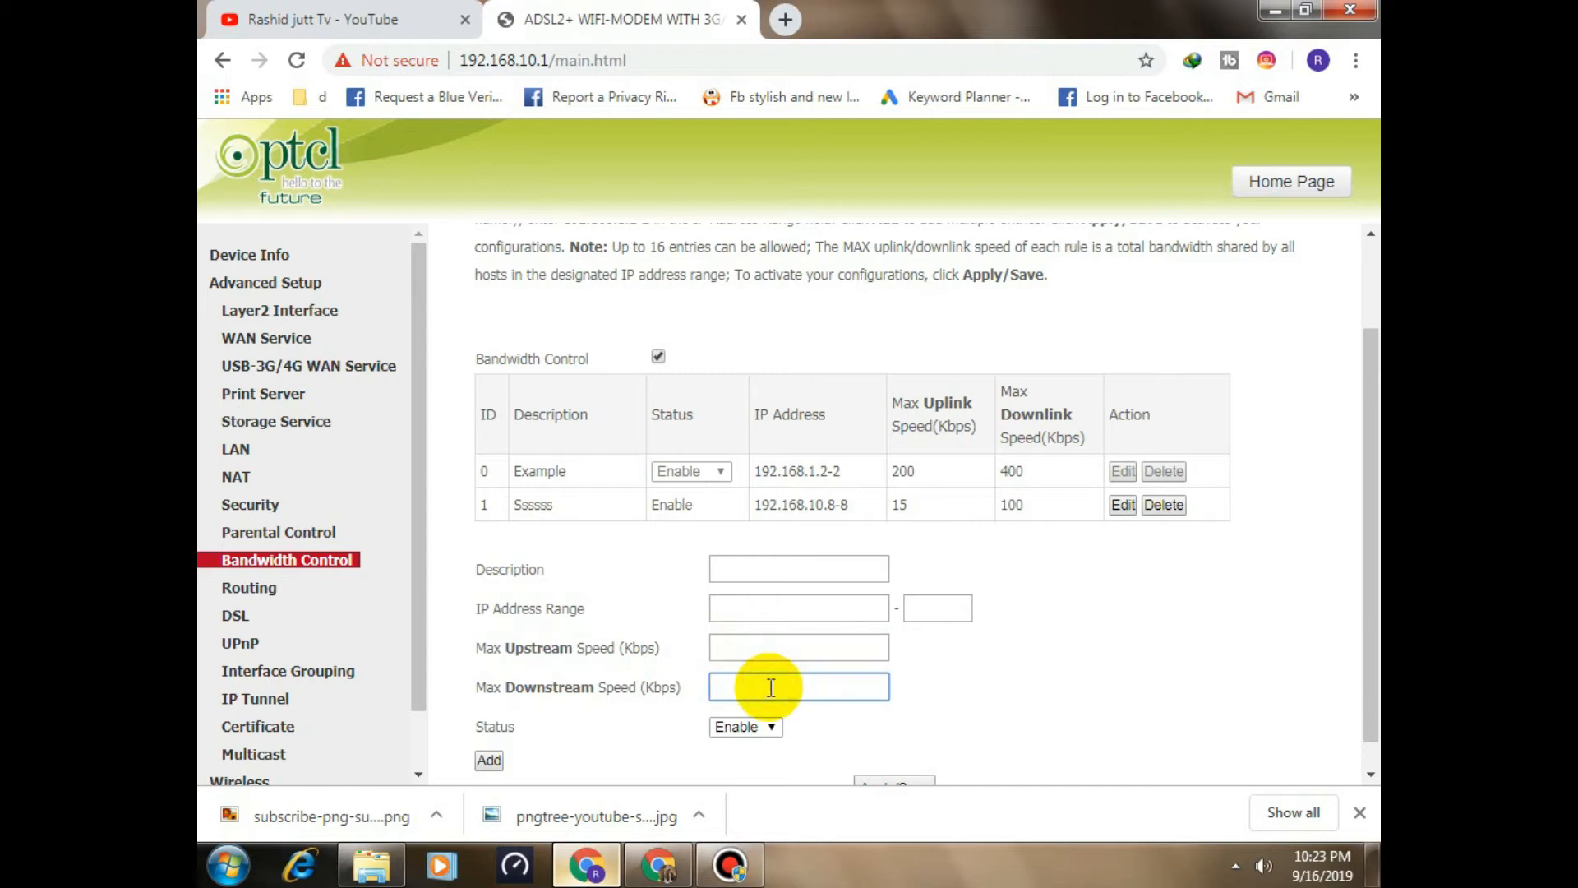
click(769, 652)
text(50)
click(768, 687)
text(400)
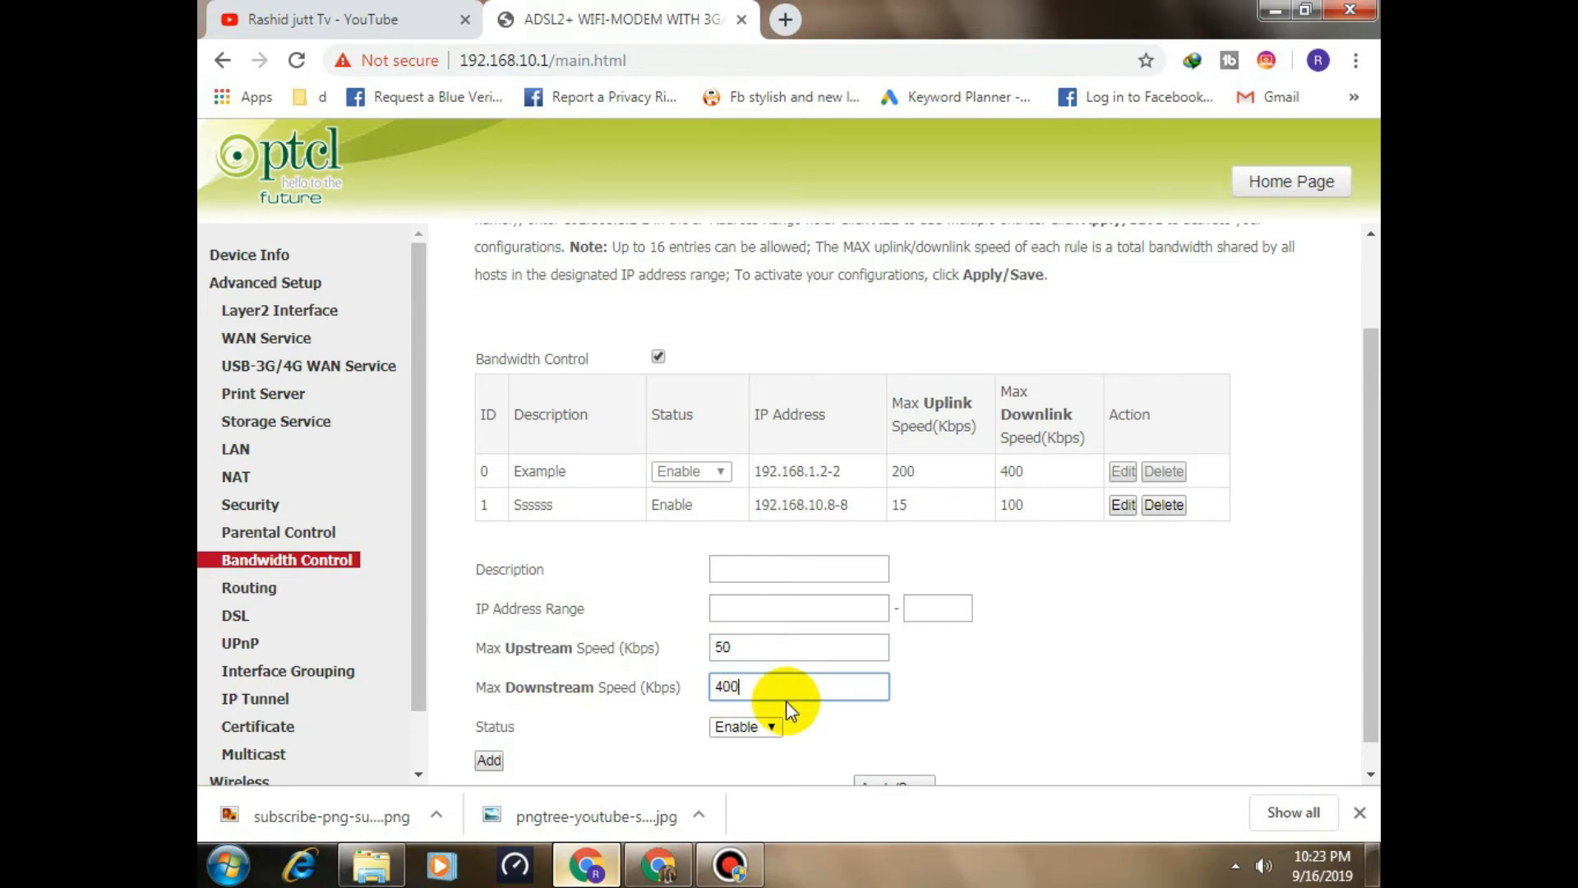
scroll(791, 674, down, 1)
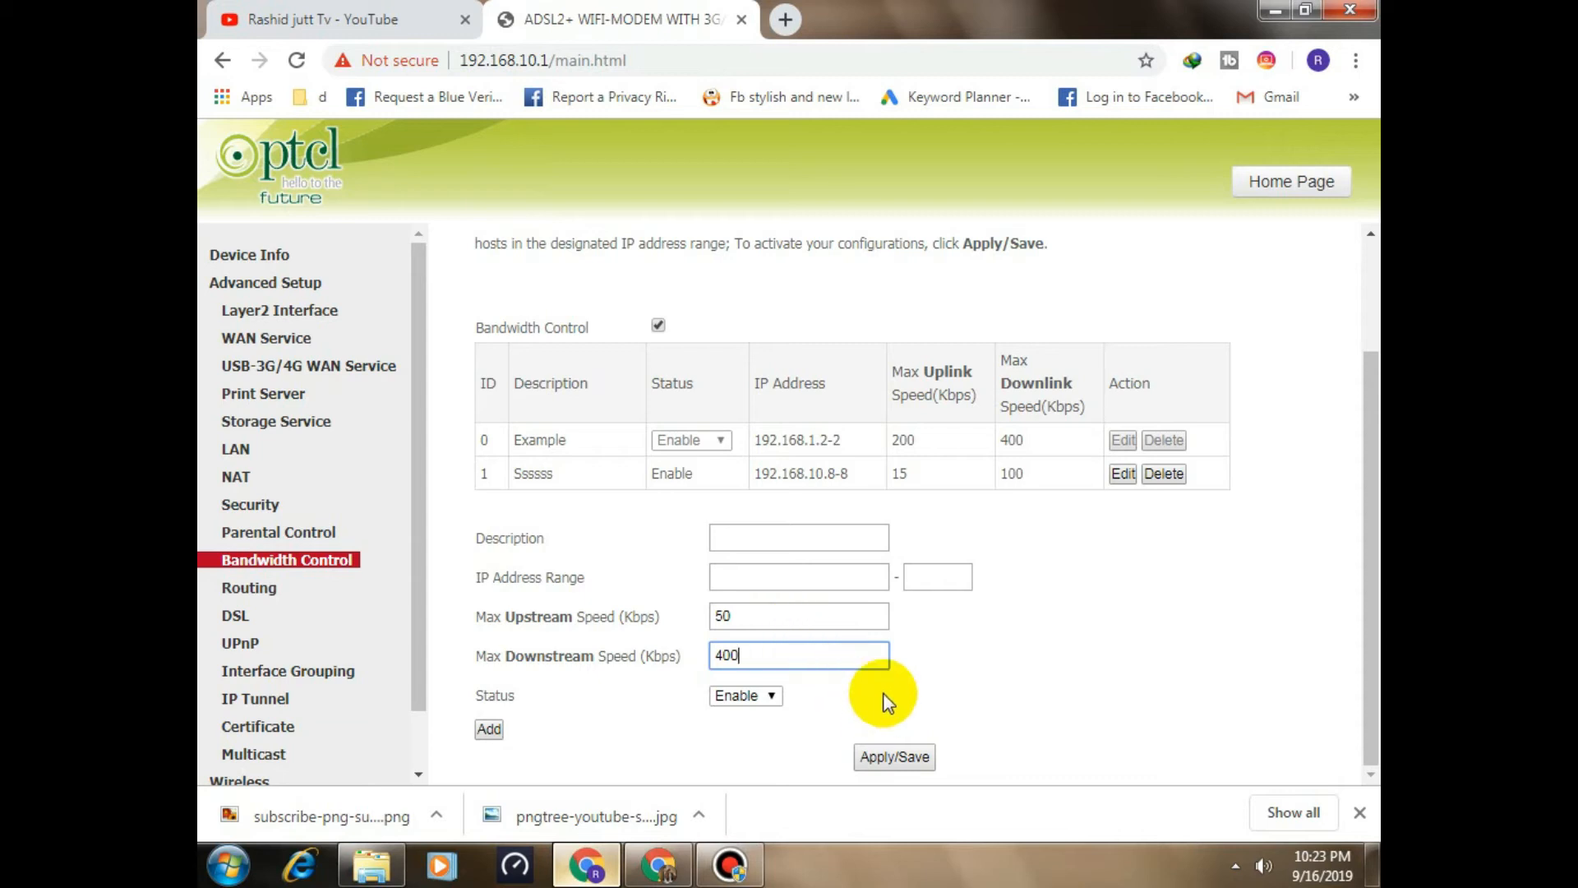
- Reload the Bandwidth Control page from Advanced Setup, disable Bandwidth Control and save the setting
scroll(493, 428, up, 3)
click(249, 254)
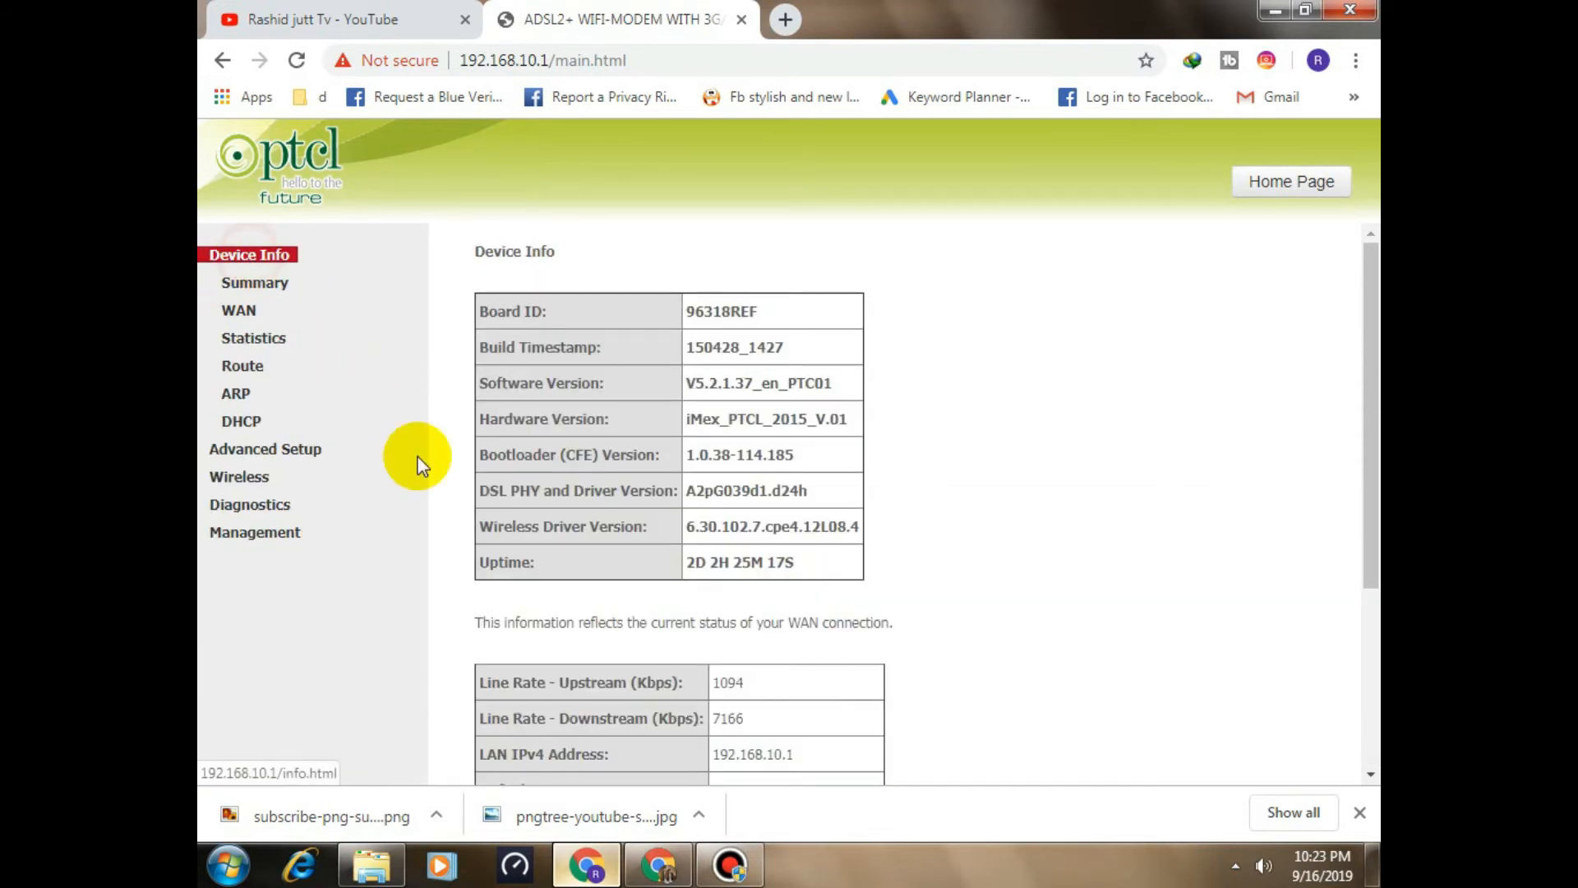
click(265, 448)
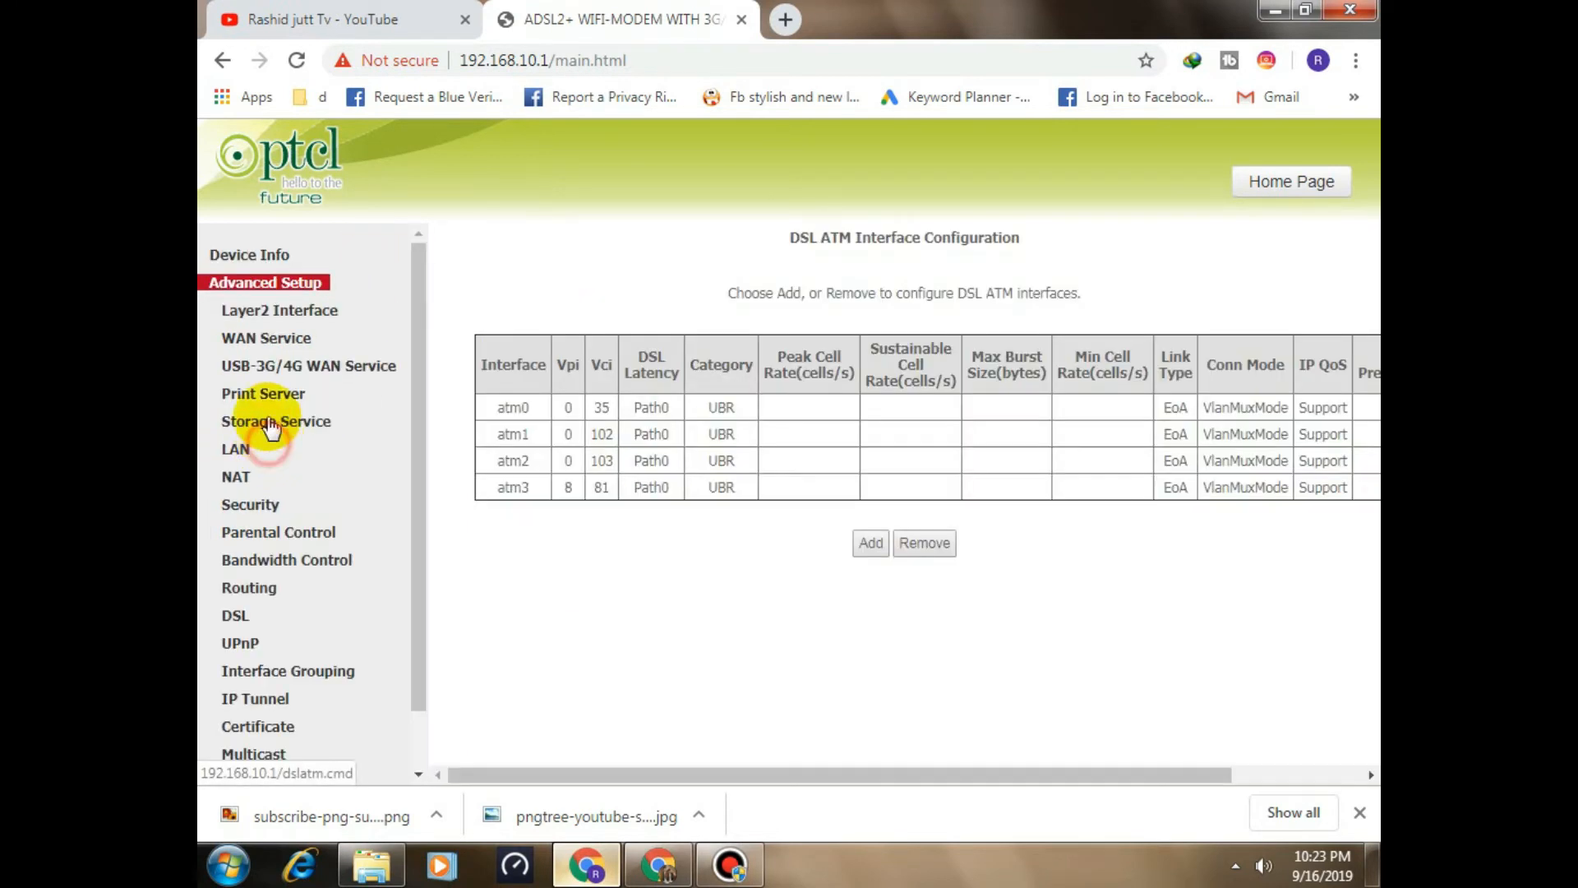
click(286, 559)
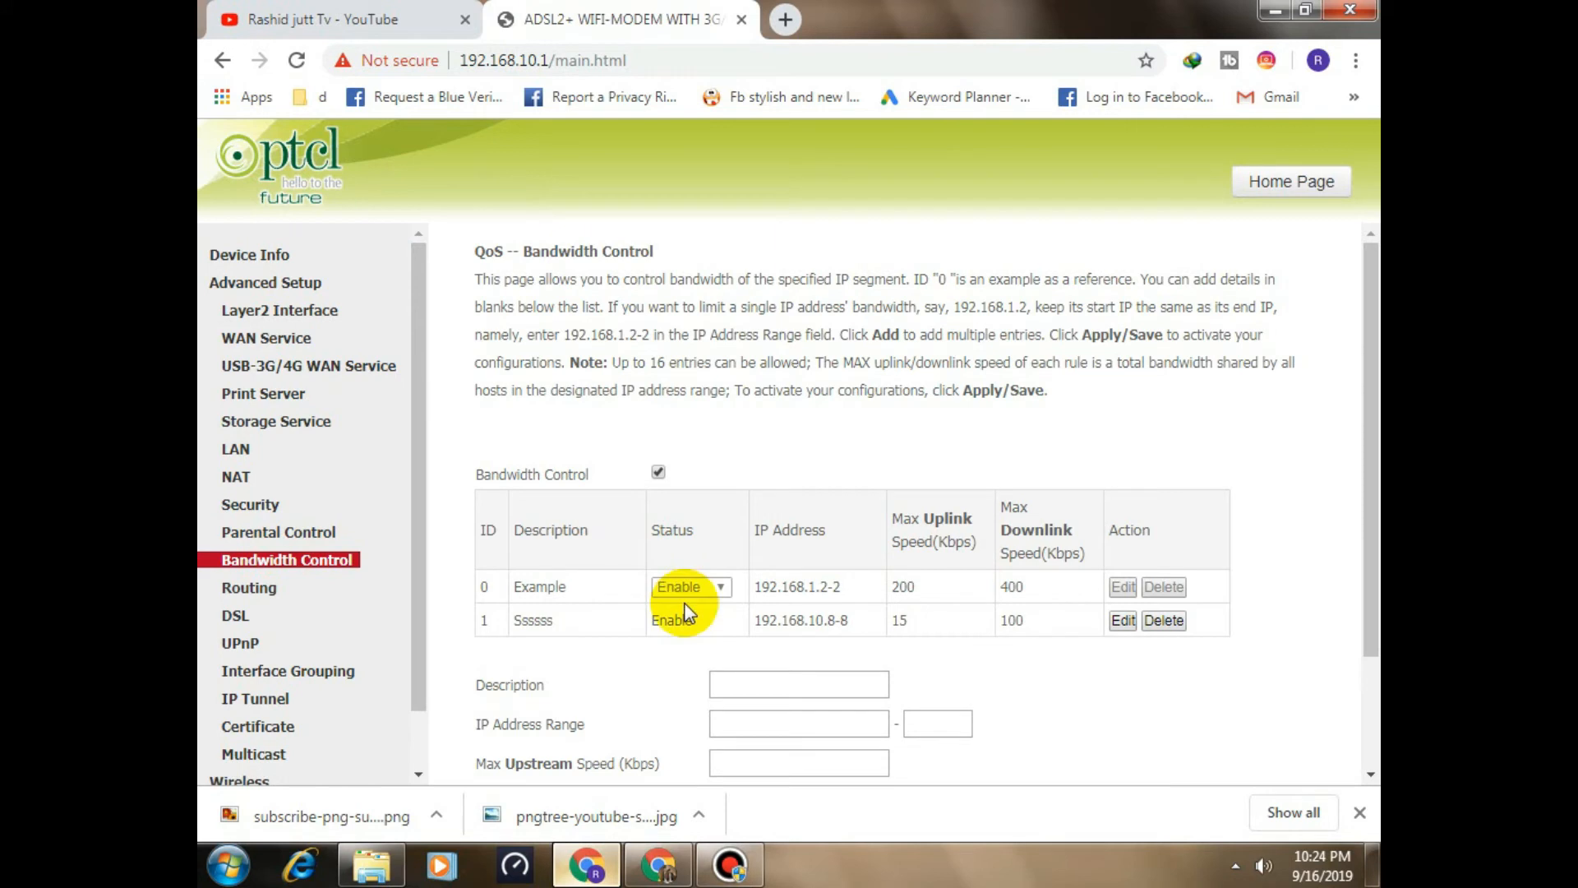
click(658, 472)
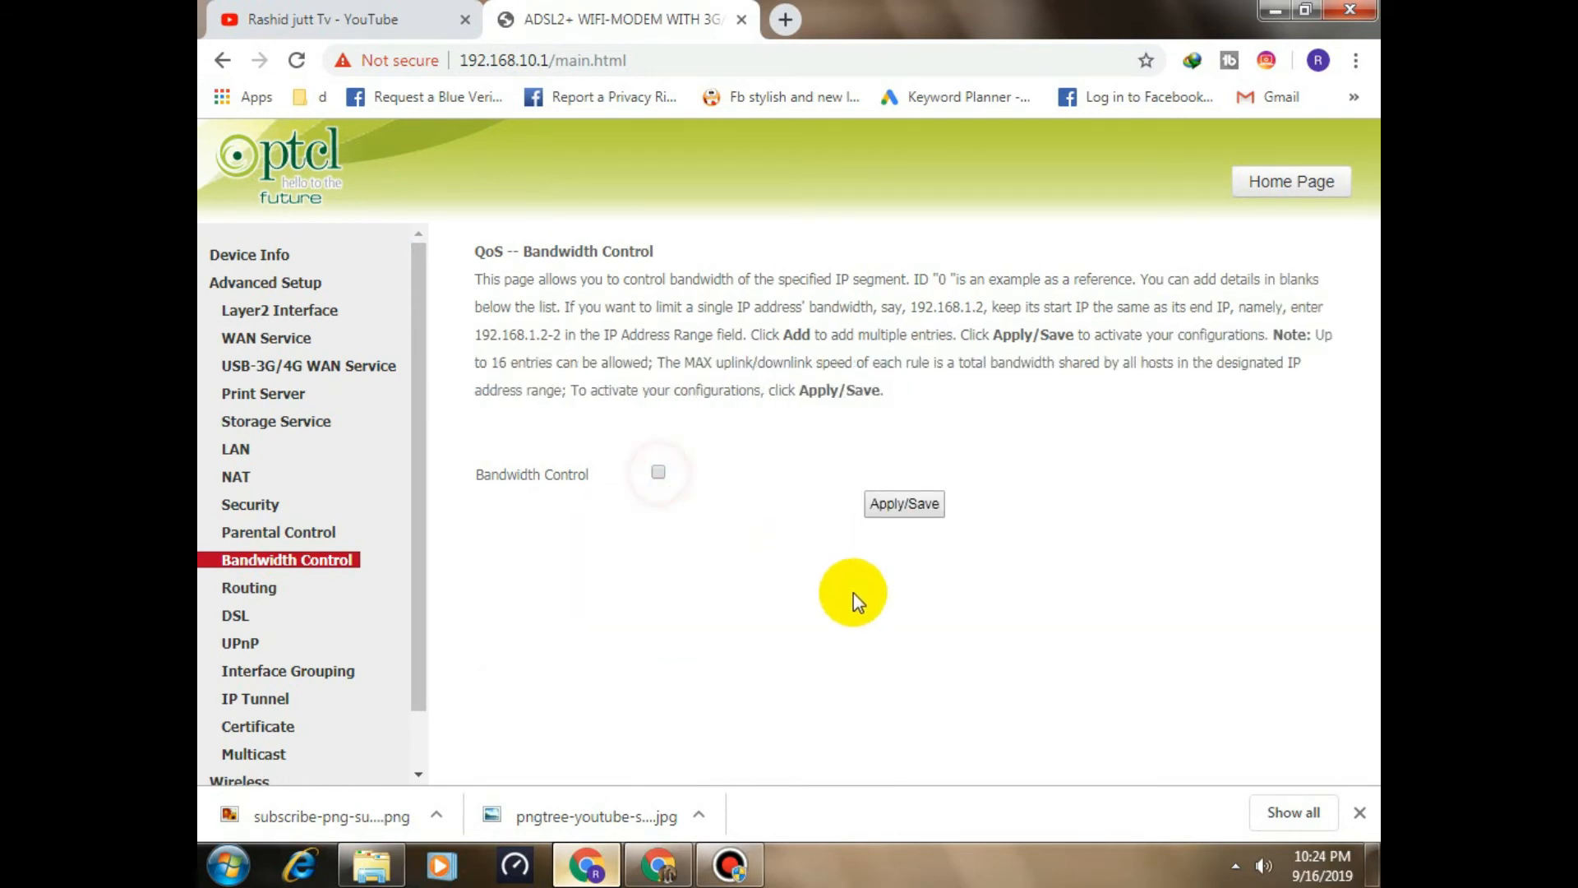
click(922, 498)
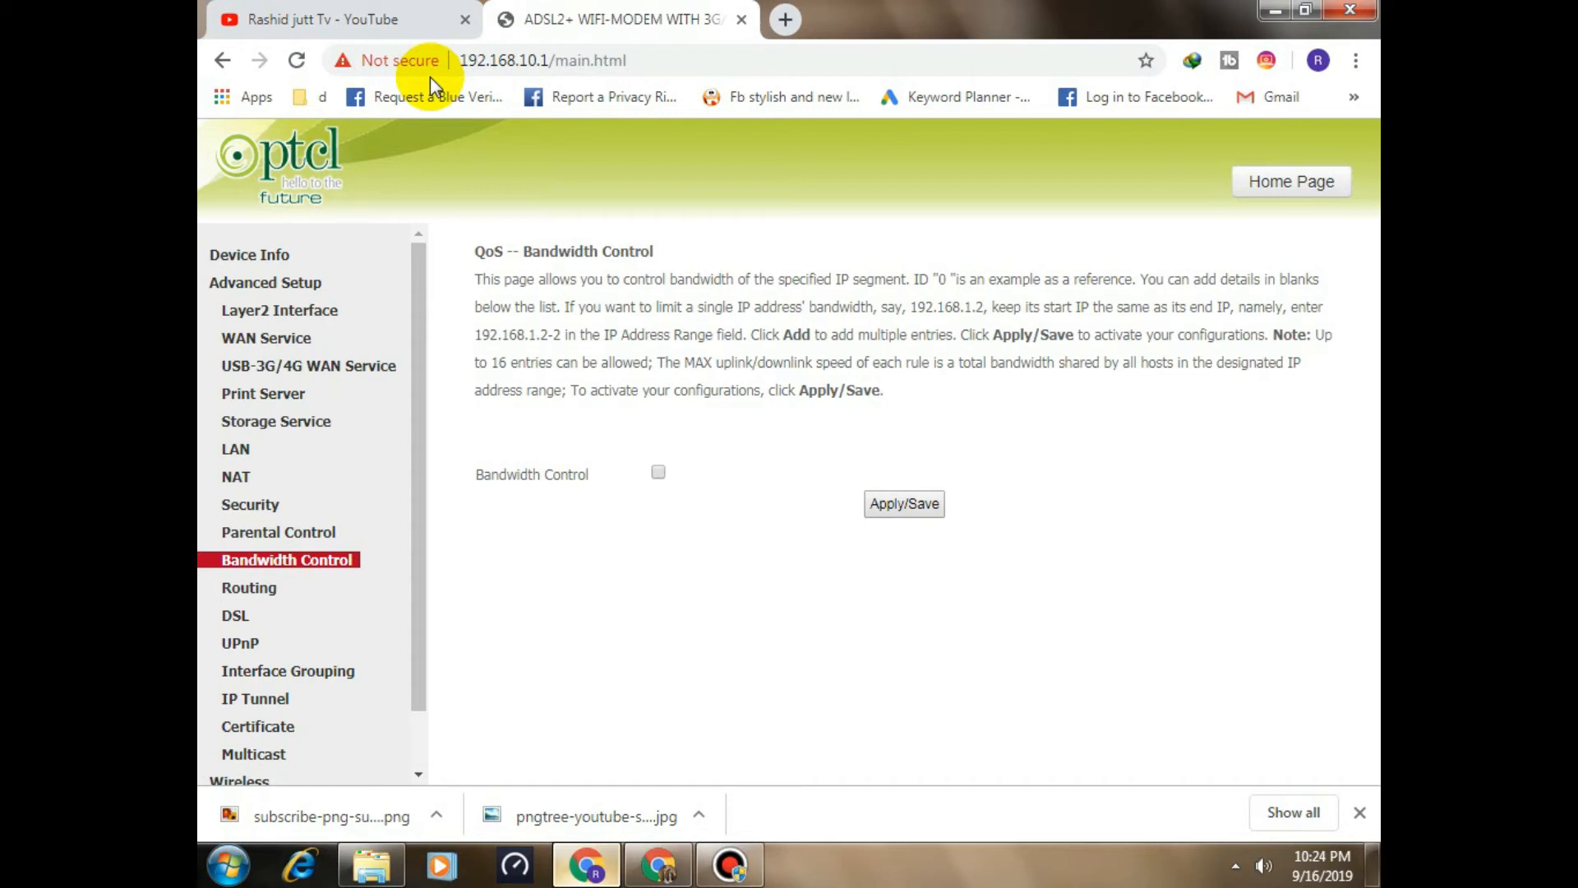
- Open the DHCP leases in Device Info and check the HUAWEI_Mate_10_lite device's IP address
click(246, 253)
click(257, 368)
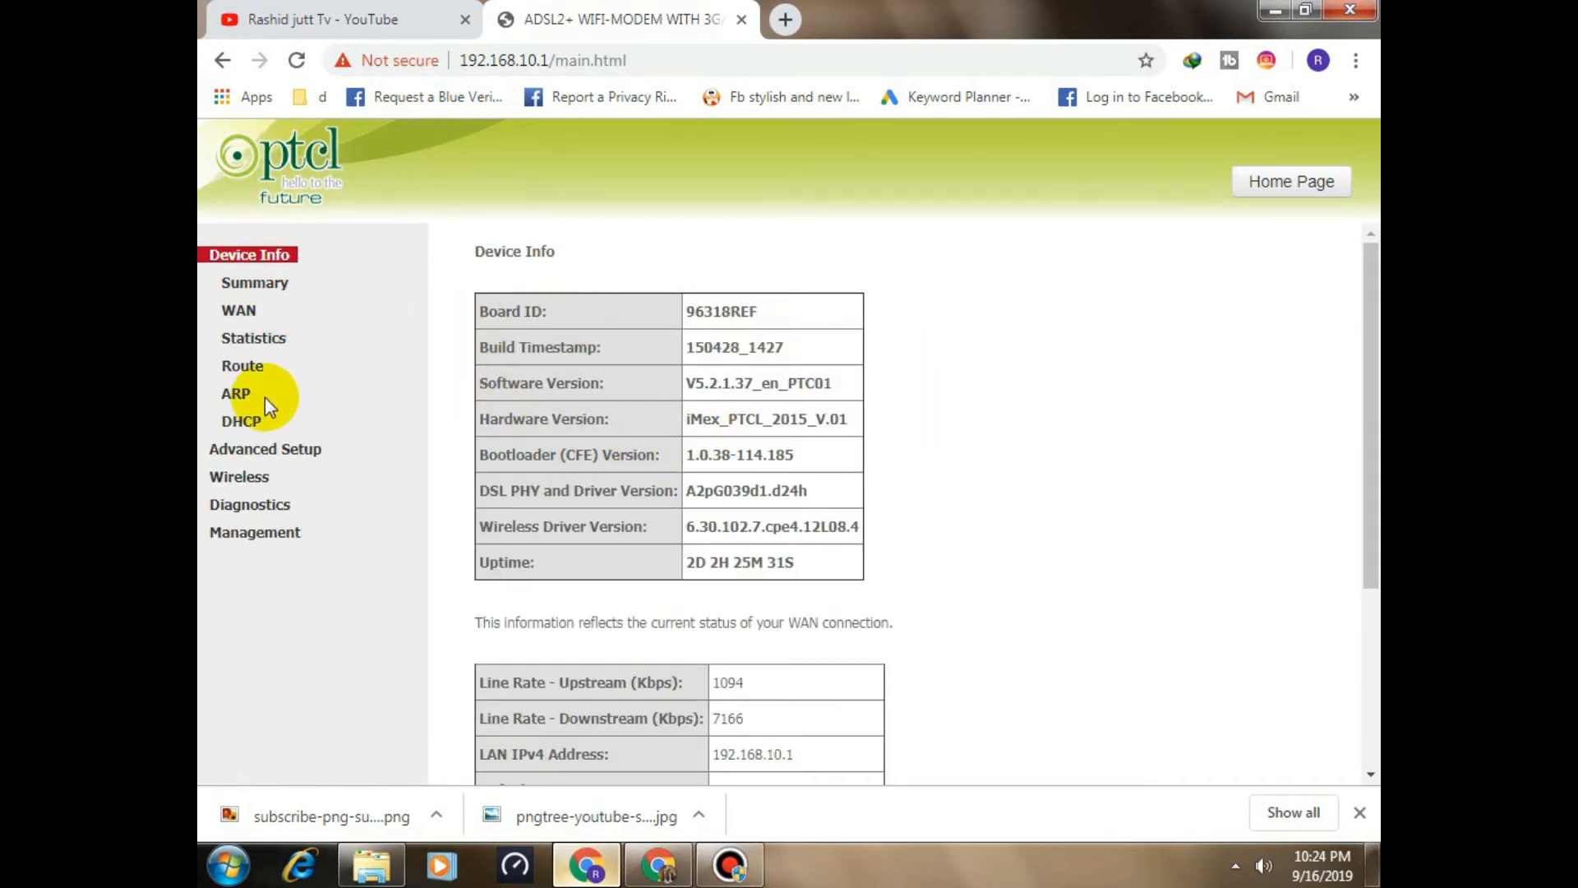
click(245, 421)
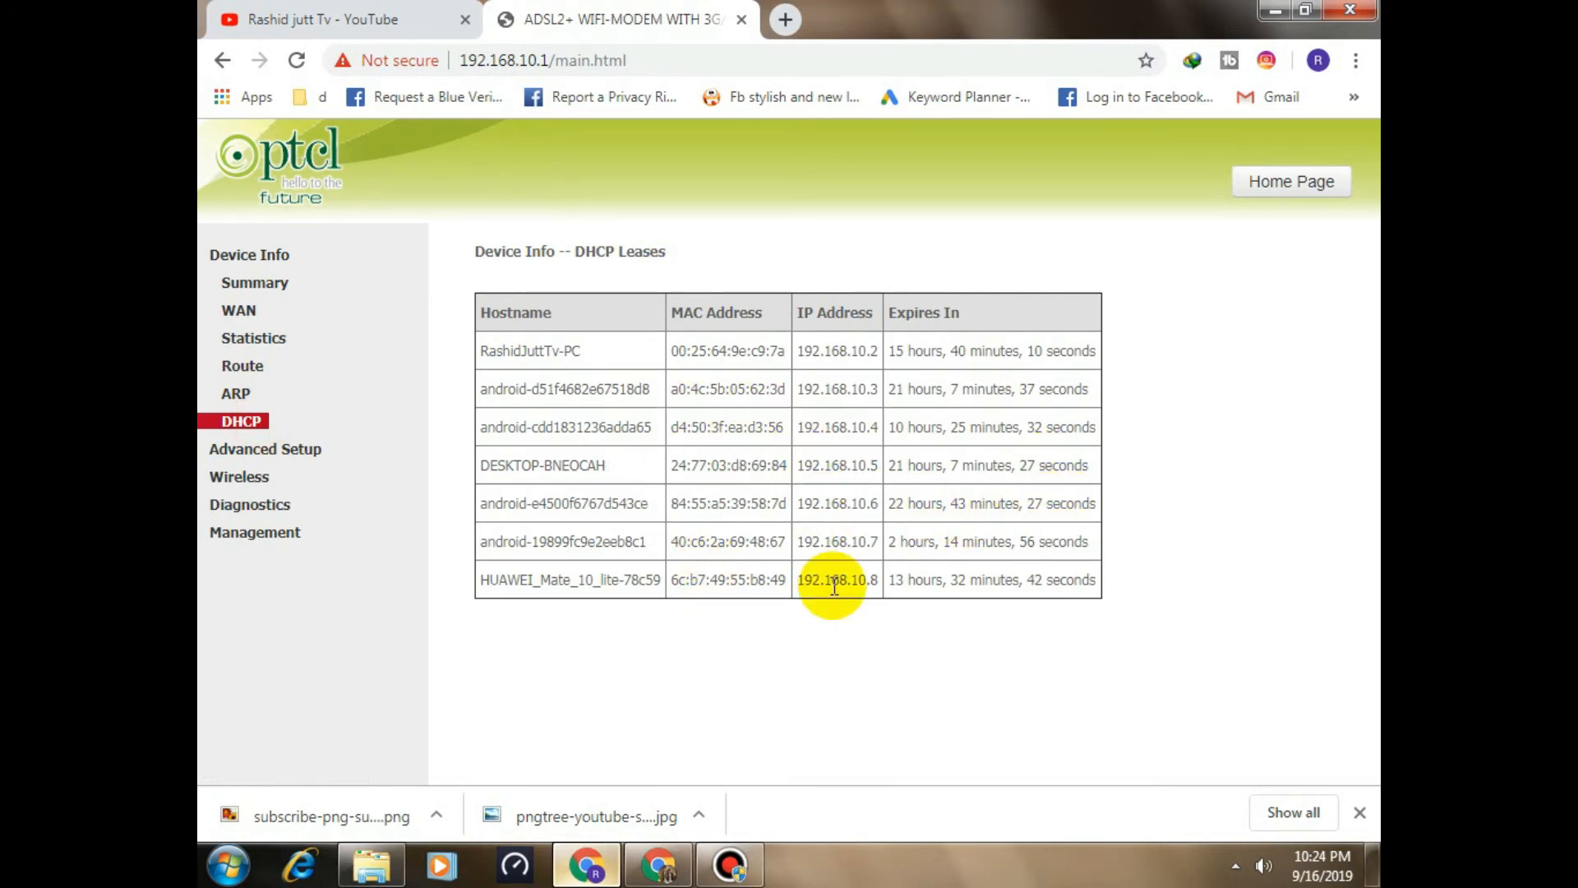
- Switch to the open YouTube channel page and look through its uploaded videos
click(402, 20)
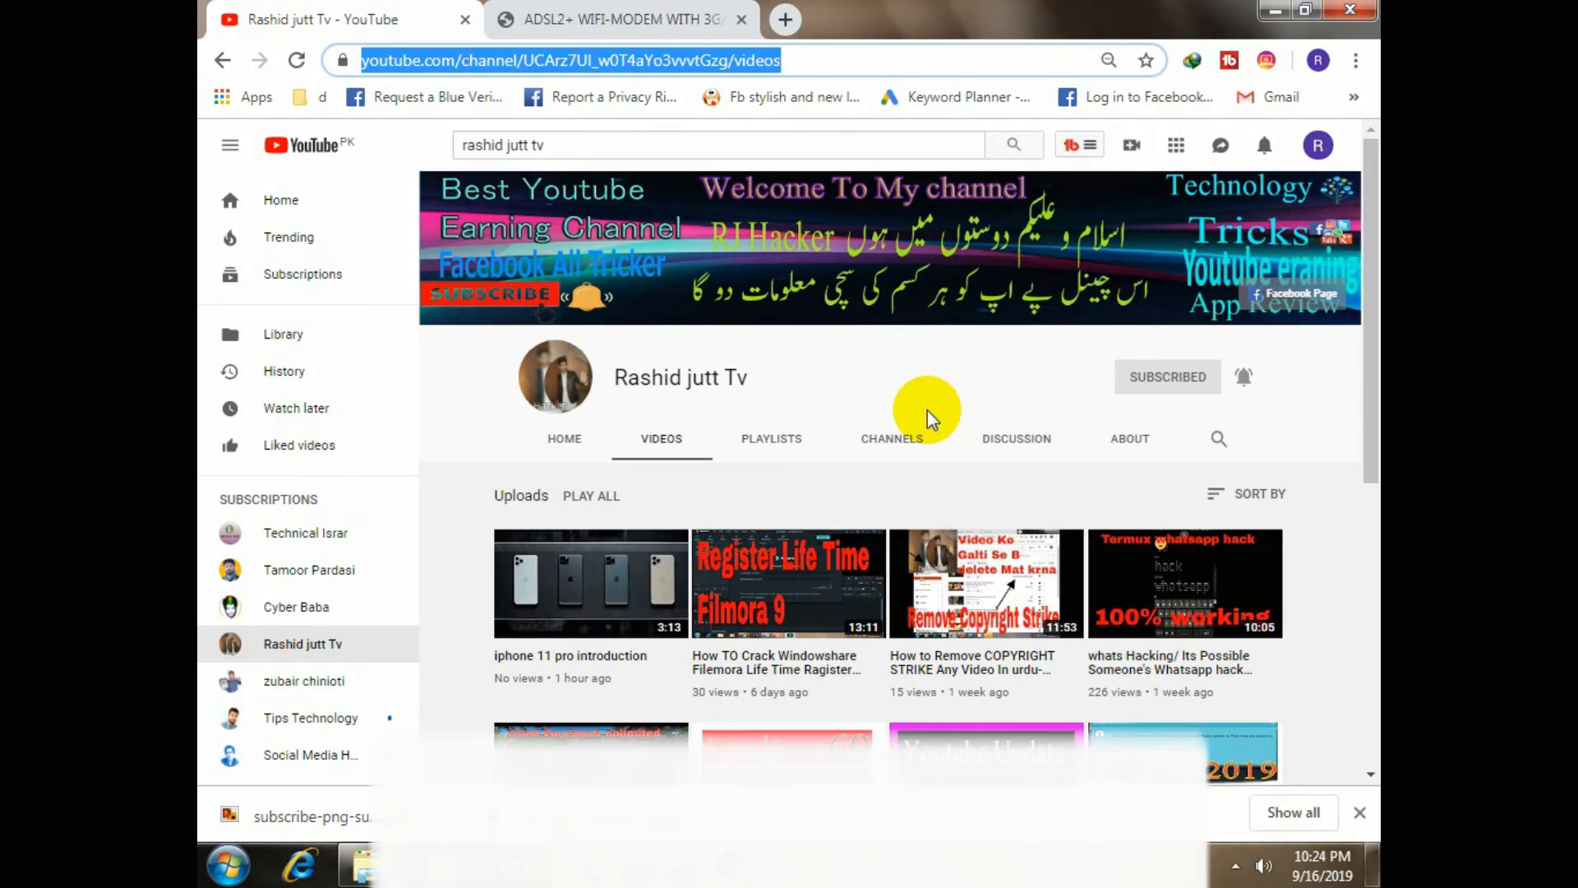
scroll(1004, 503, down, 5)
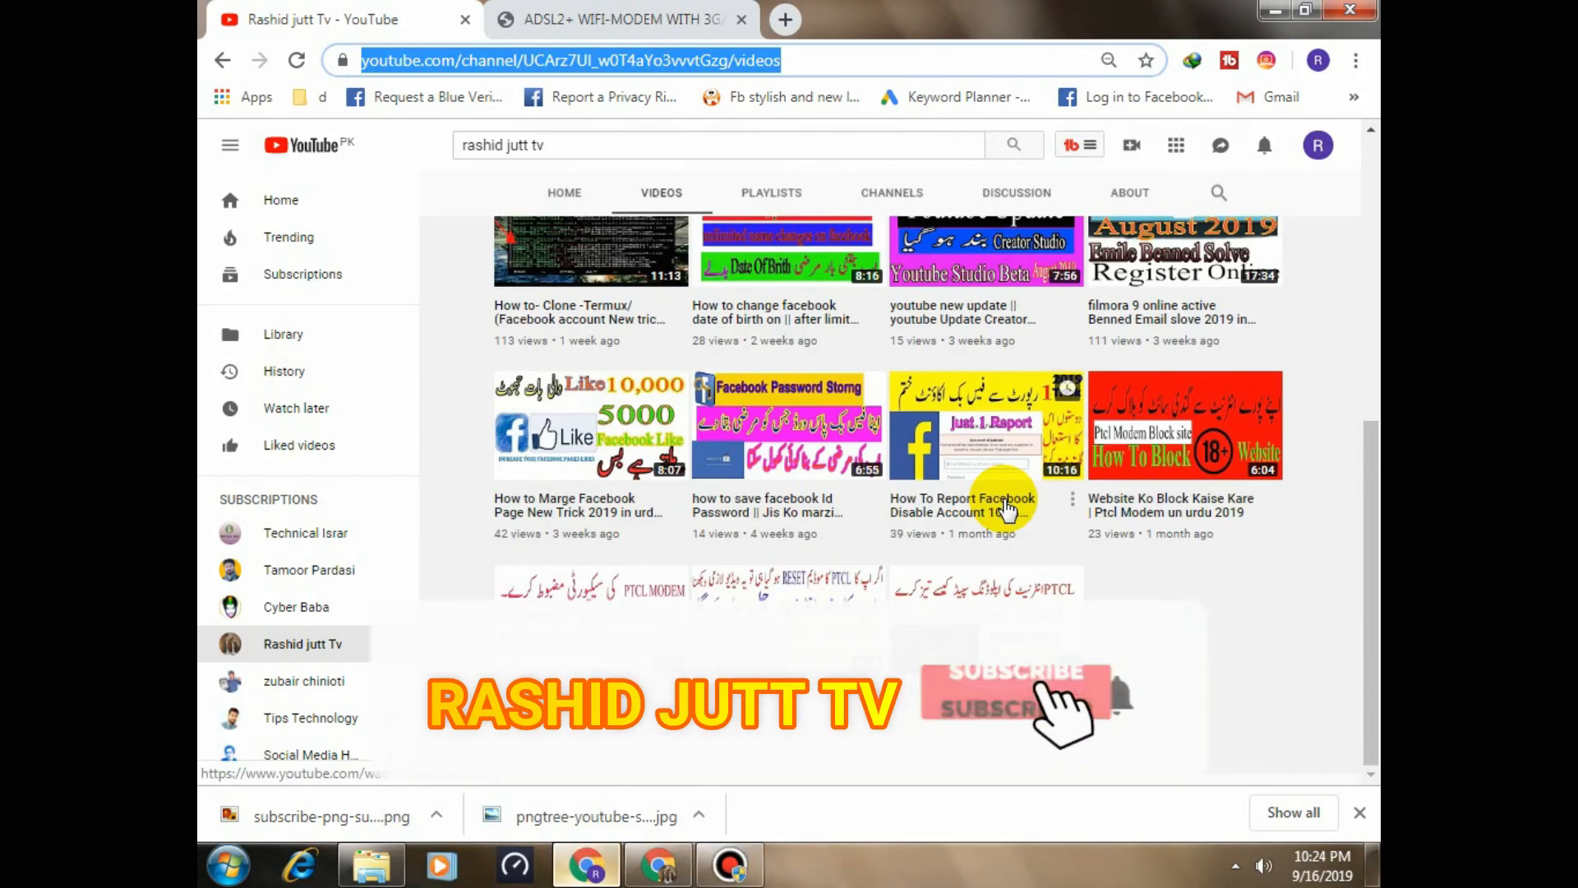
scroll(1004, 506, up, 5)
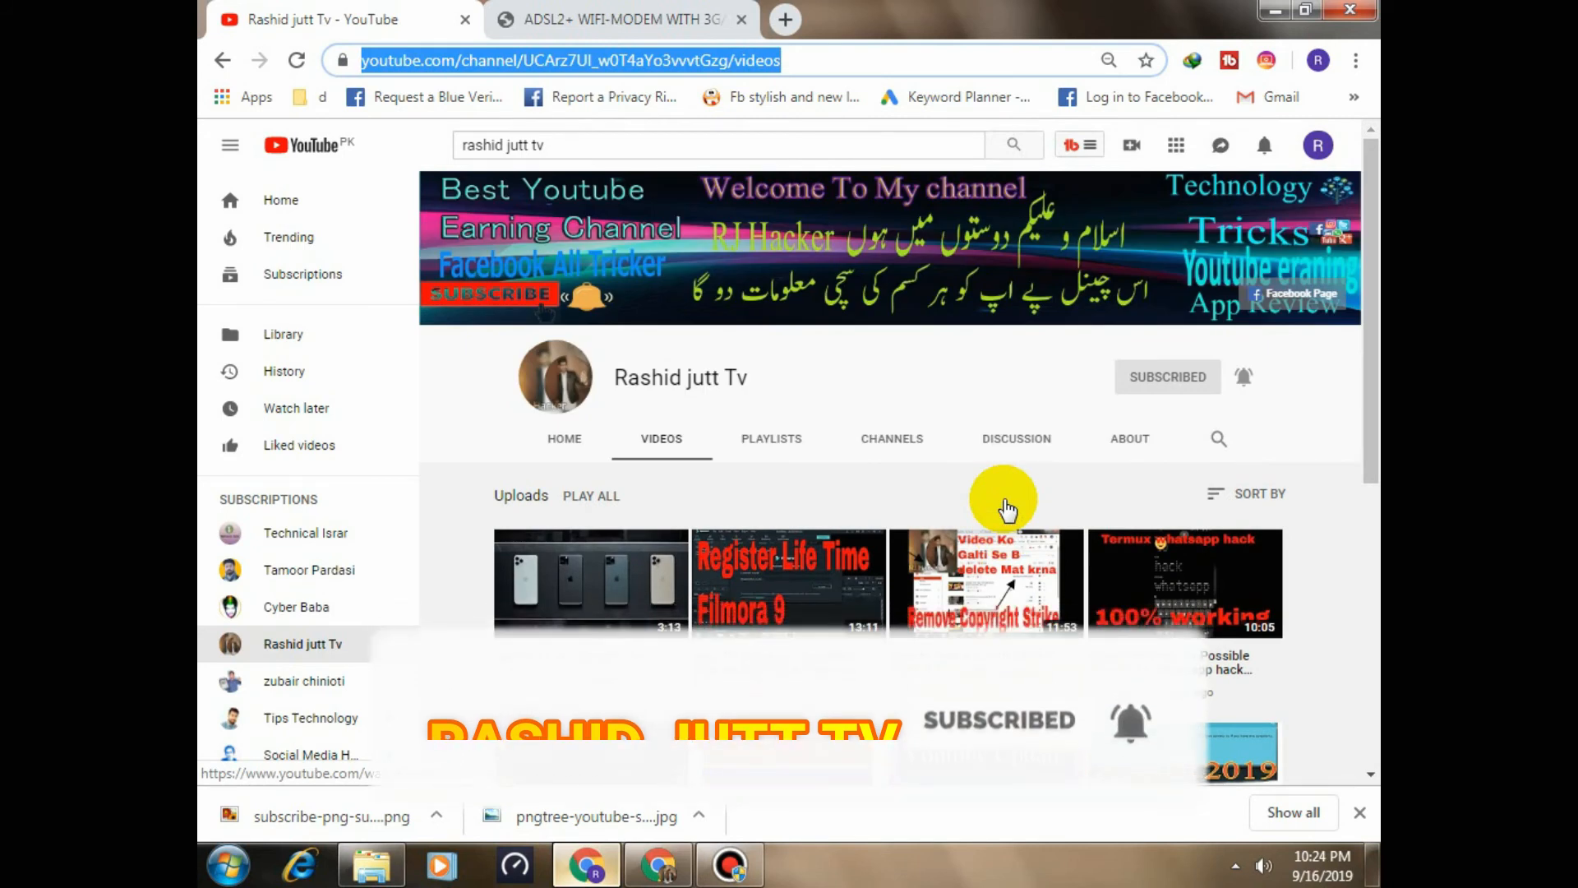